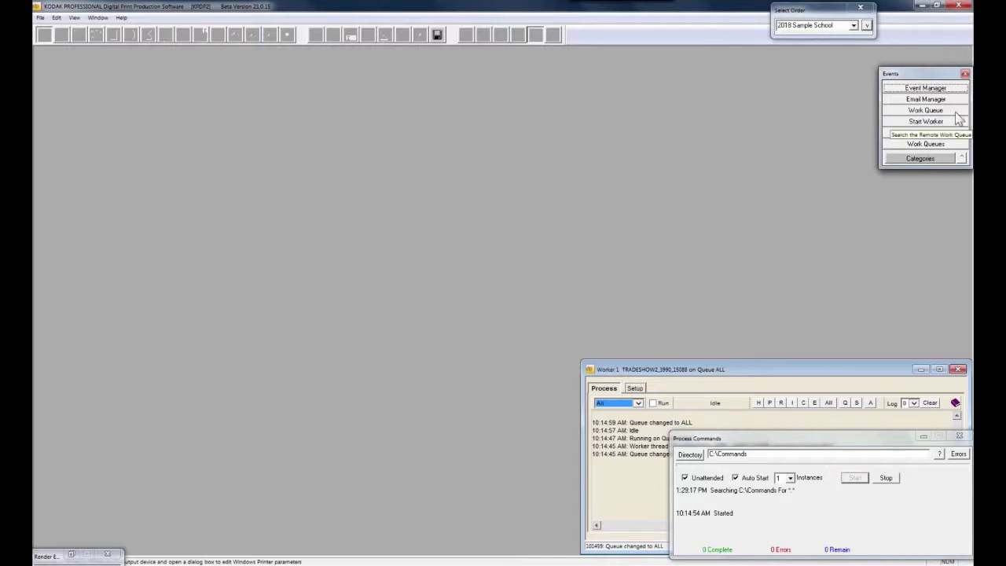
Open the Event Manager and select the OrderReceived, Export Image, Digital Download Rendered and OrderShipped action rows
left_click(923, 88)
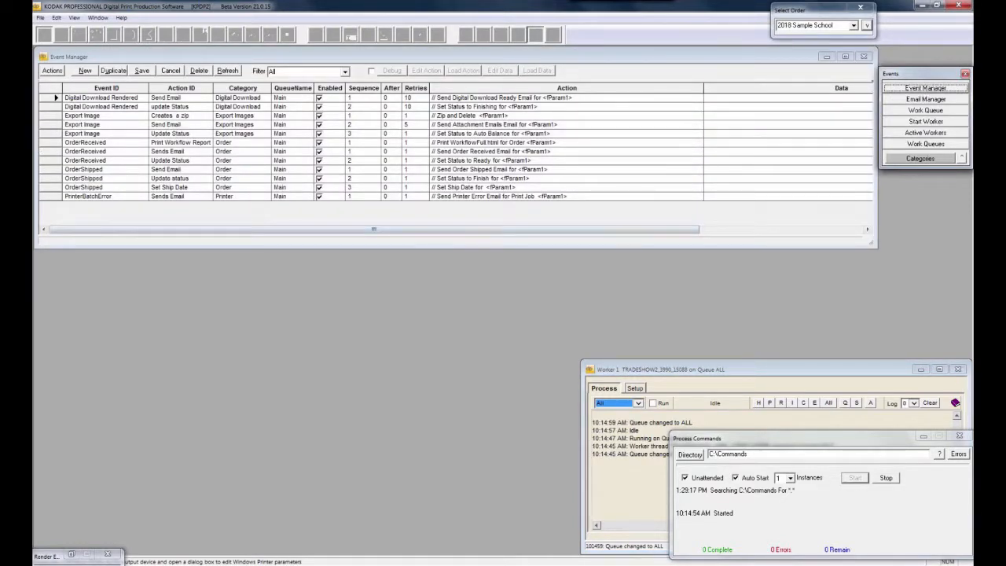
left_click(47, 141)
left_click_drag(47, 141, 47, 160)
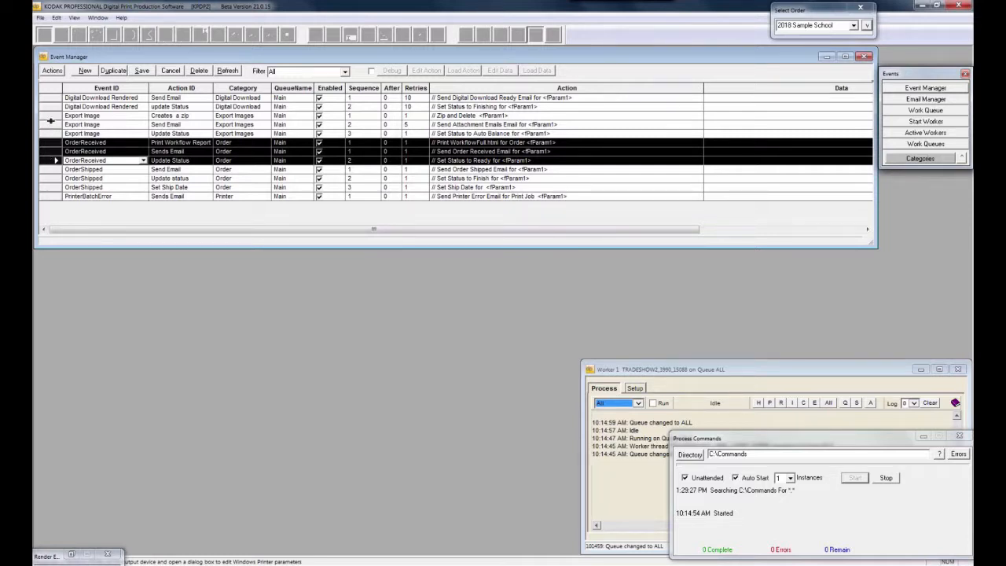
left_click_drag(49, 115, 54, 133)
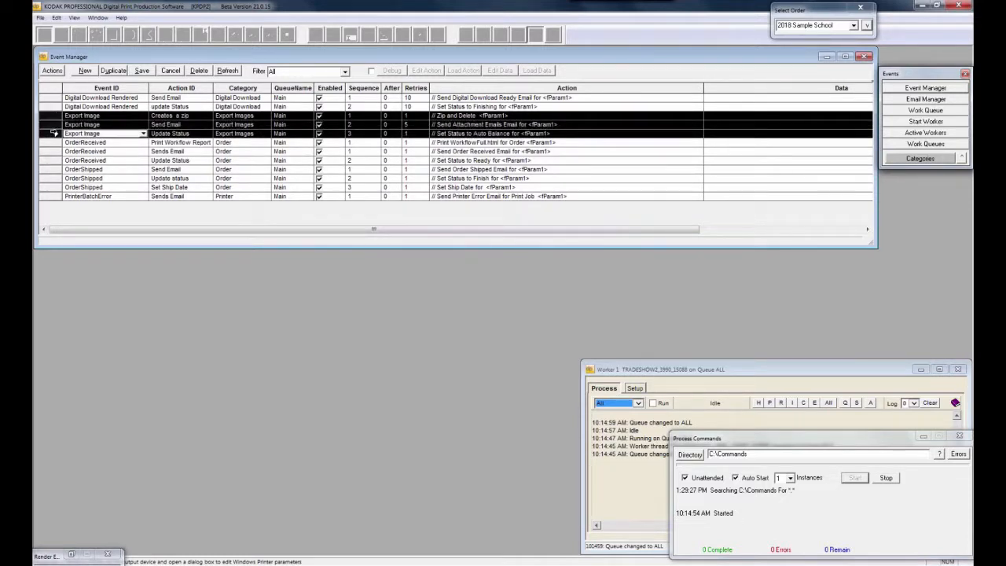
left_click(50, 100)
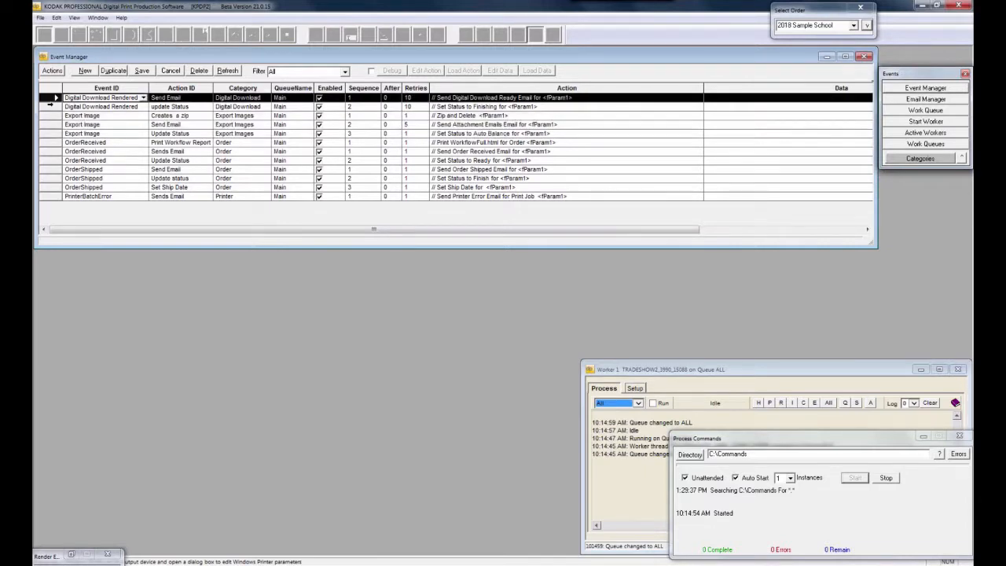
left_click(50, 105, "shift")
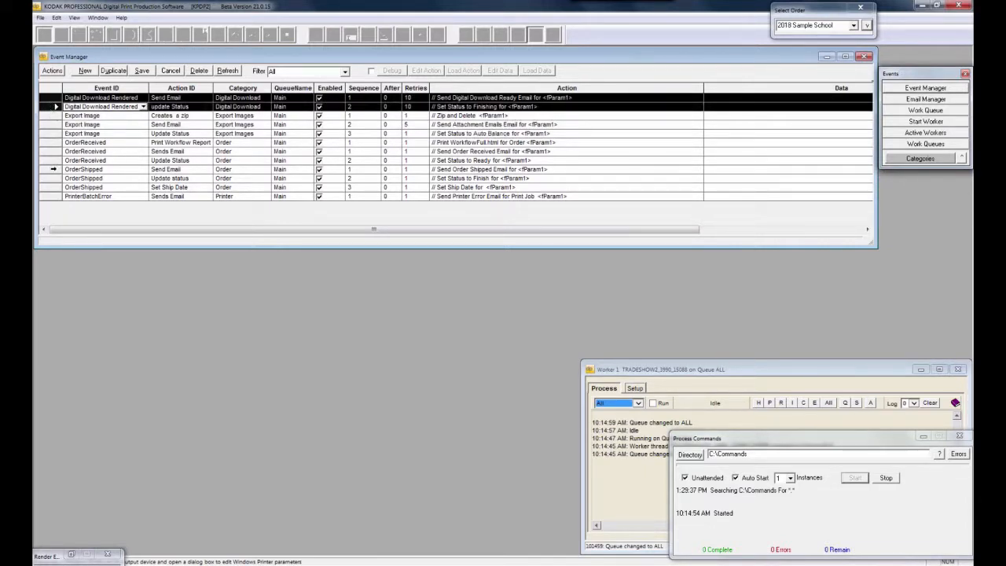
left_click_drag(53, 169, 51, 193)
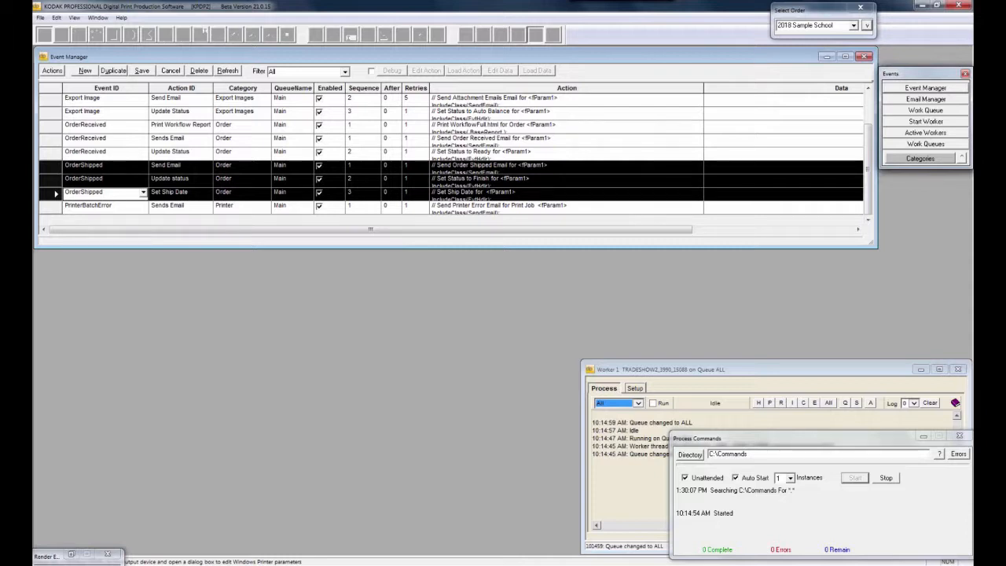
Set the Event Manager filter to OrderReceived
left_click(345, 71)
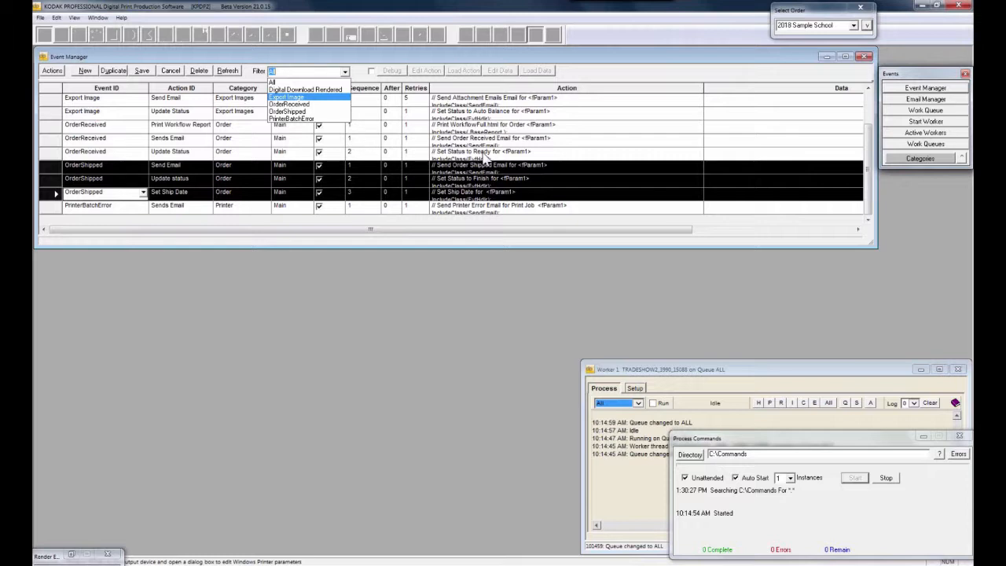
left_click(318, 105)
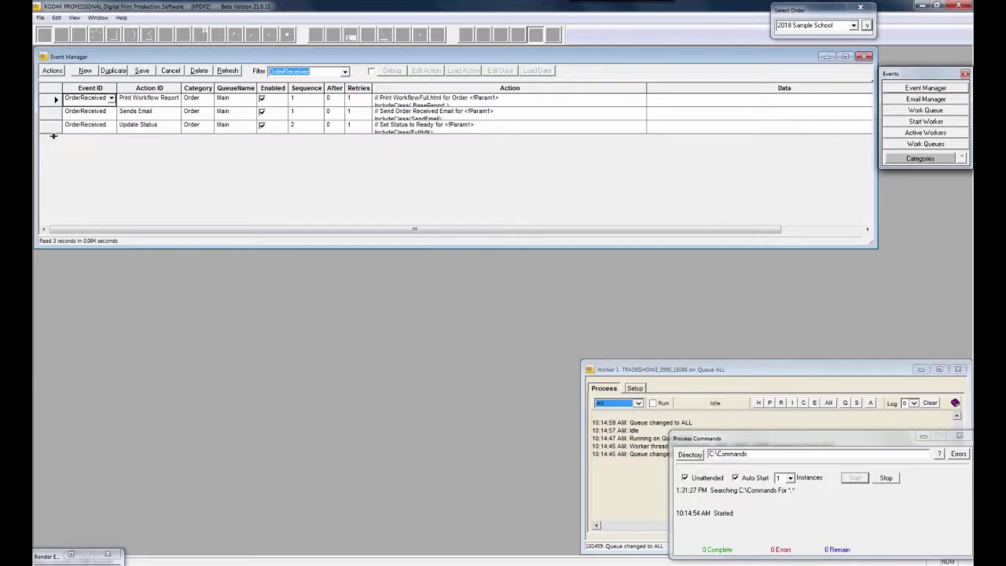
Enlarge the OrderReceived rows to read the scripts, toggle Debug on and off, then shrink them to about three lines
left_click_drag(54, 134, 54, 175)
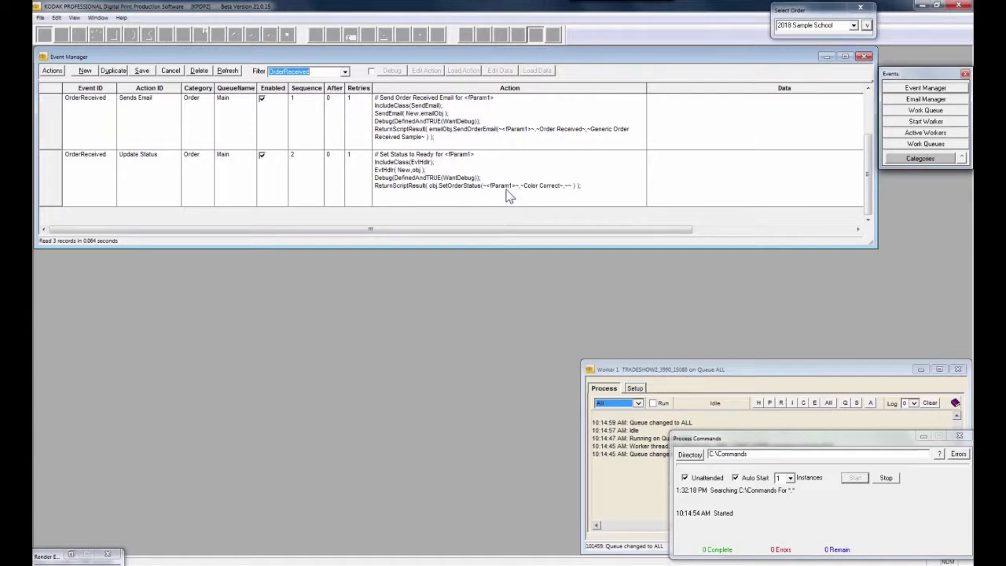
left_click(371, 72)
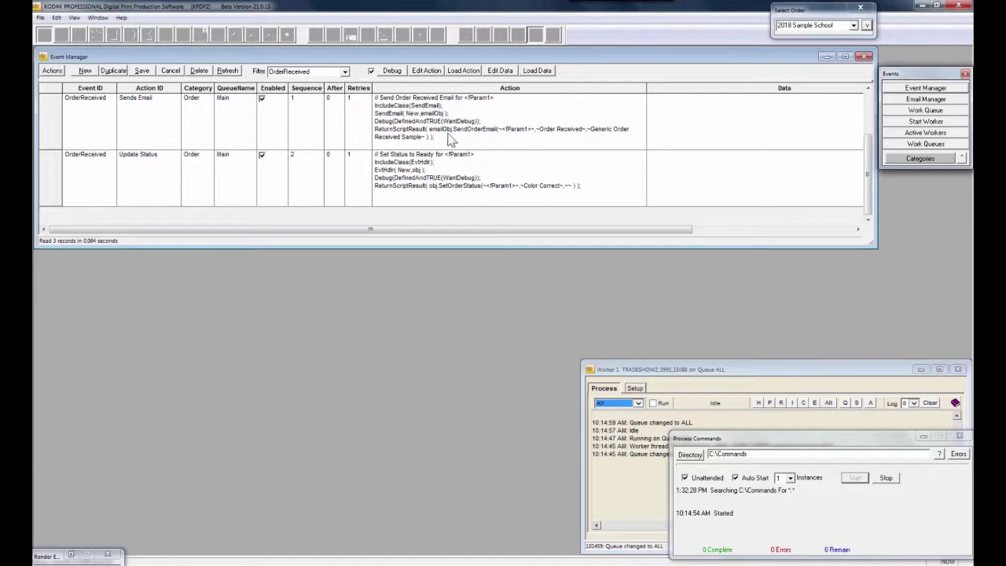
left_click(372, 71)
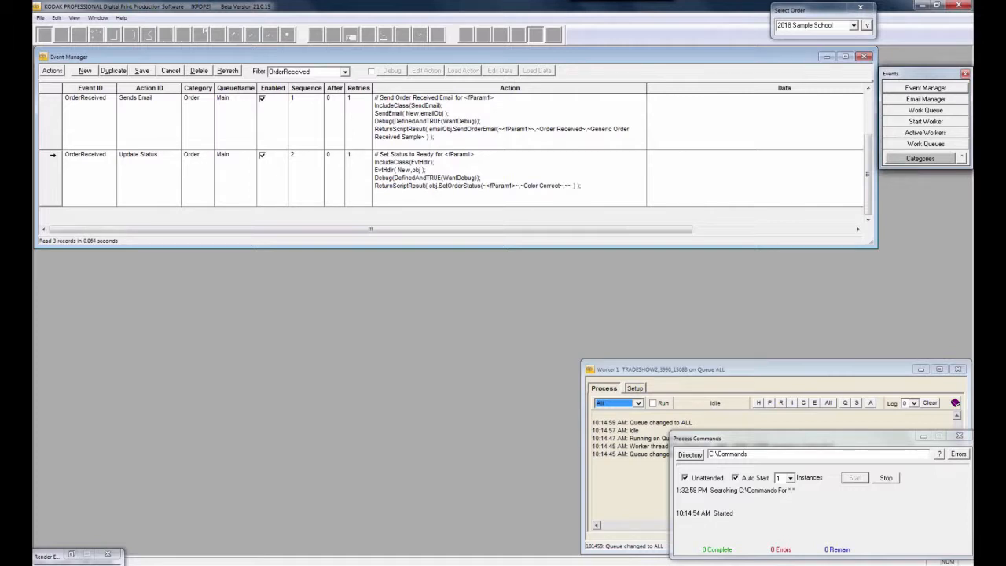
left_click_drag(52, 154, 55, 118)
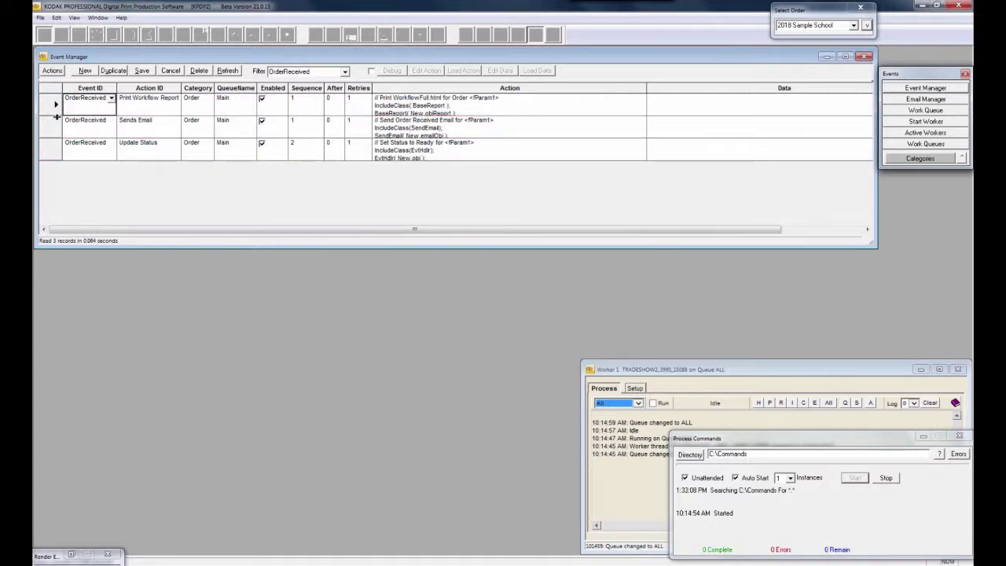
left_click_drag(56, 117, 52, 133)
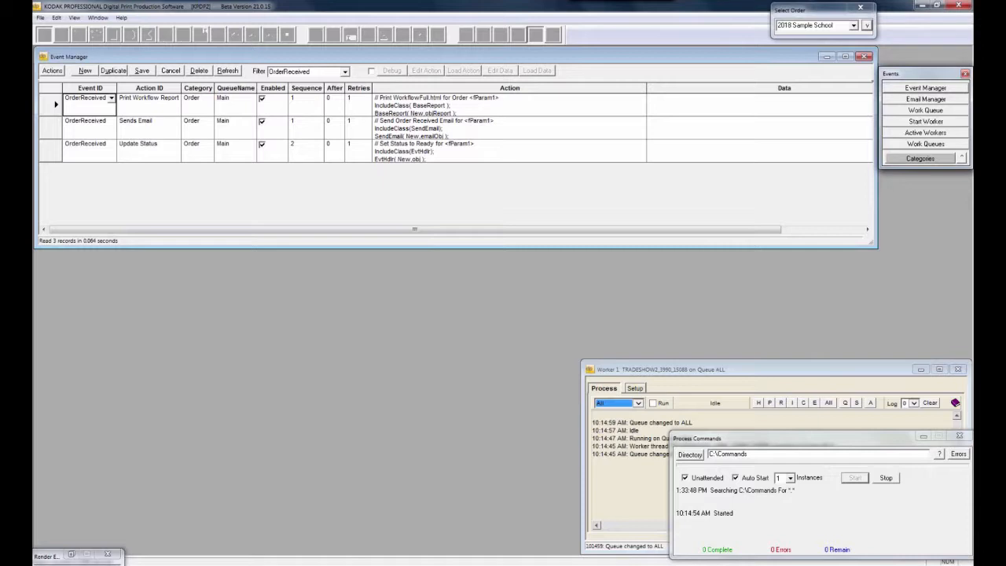
left_click(184, 563)
Restore the Sample Command Files folder so the test014 command file processes, then minimise it
left_click(131, 521)
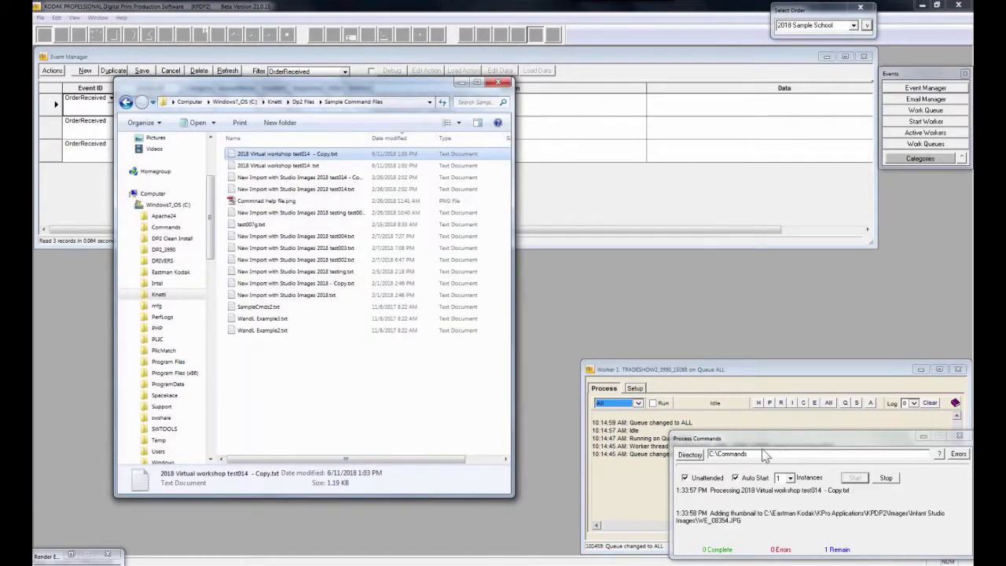
left_click(462, 82)
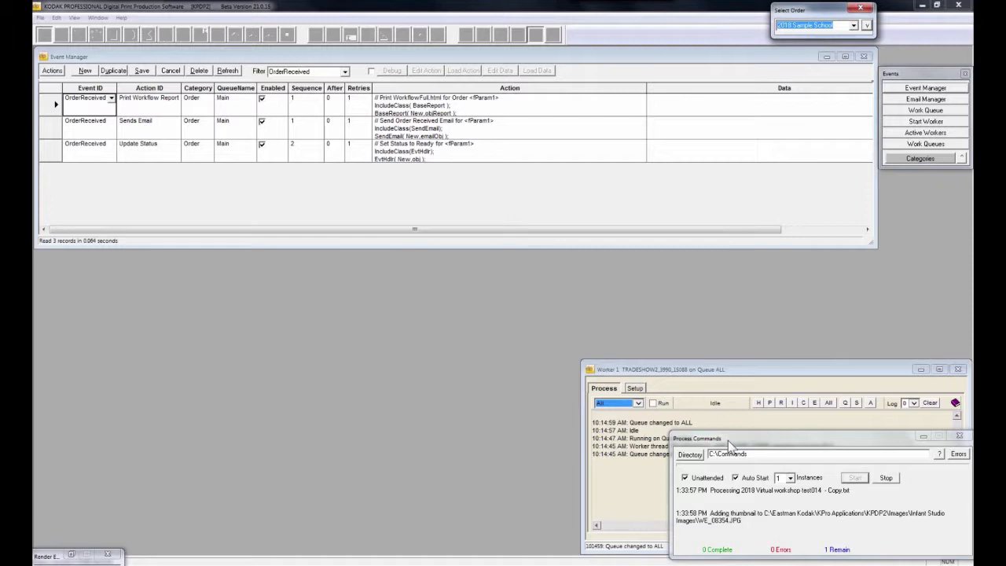
Open the Main queue's remote work, close the worker queues window, and bring the OrderReceived actions forward
left_click(915, 147)
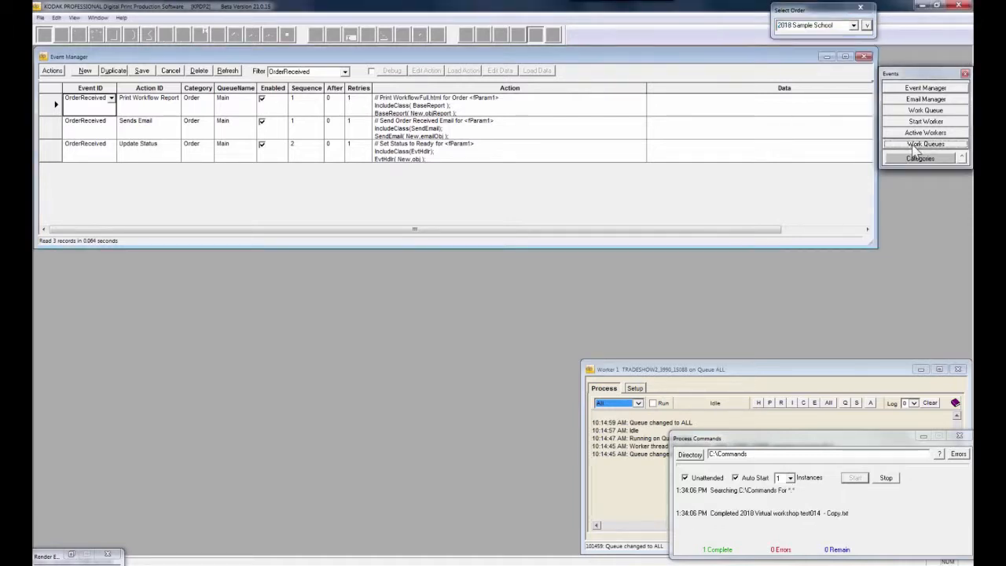
double_click(75, 116)
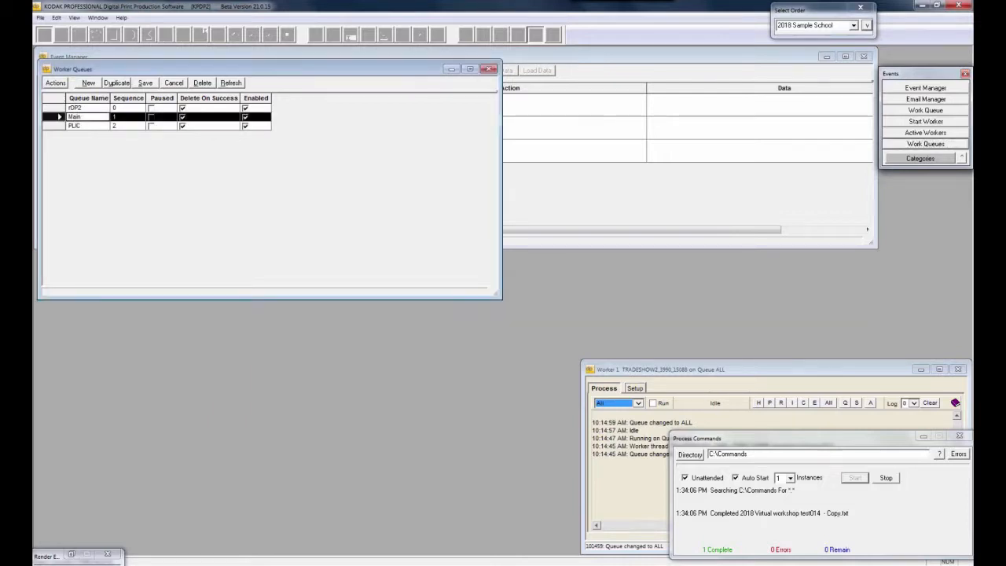
left_click(76, 66)
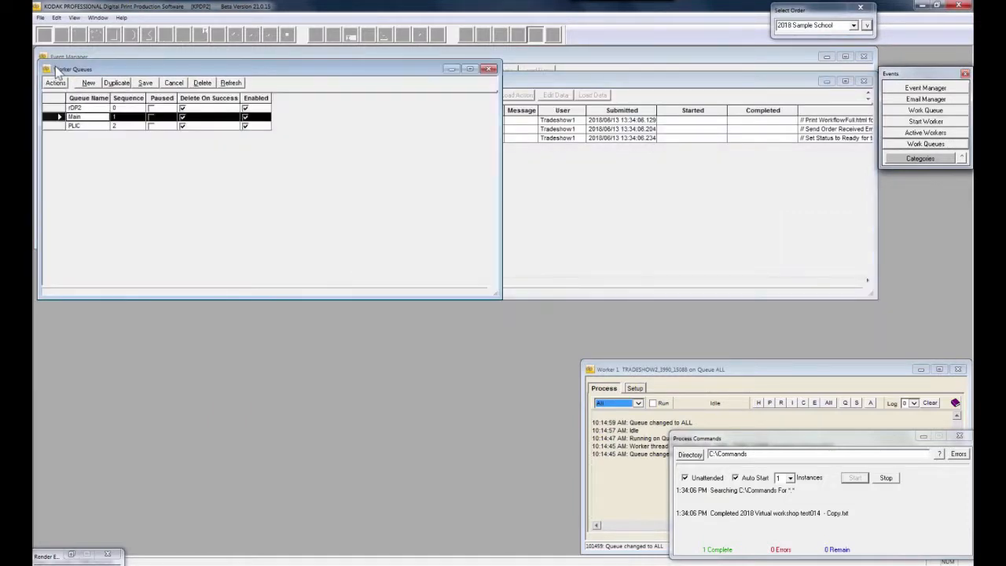
left_click(45, 69)
left_click(45, 69)
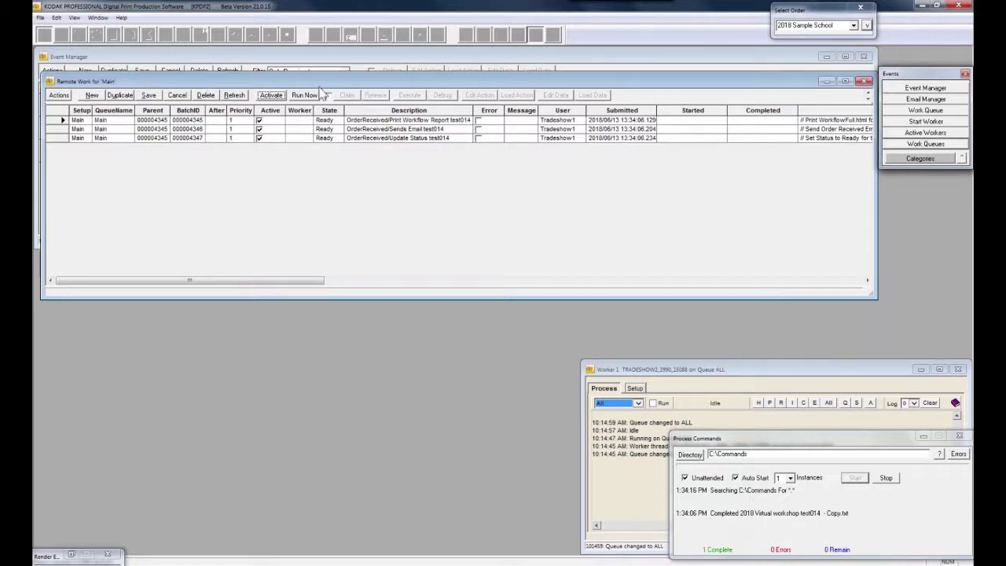
left_click_drag(317, 78, 318, 176)
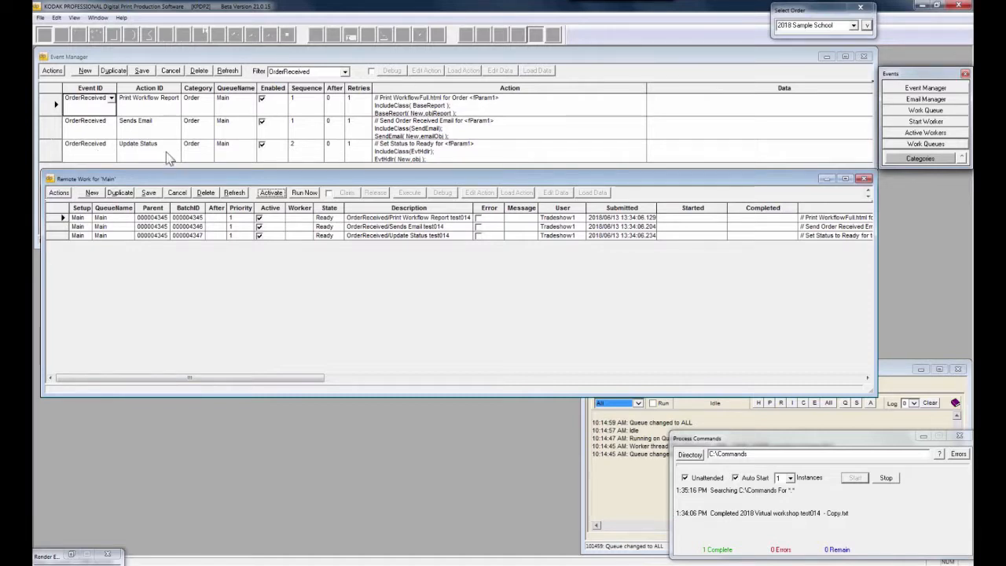
left_click(300, 90)
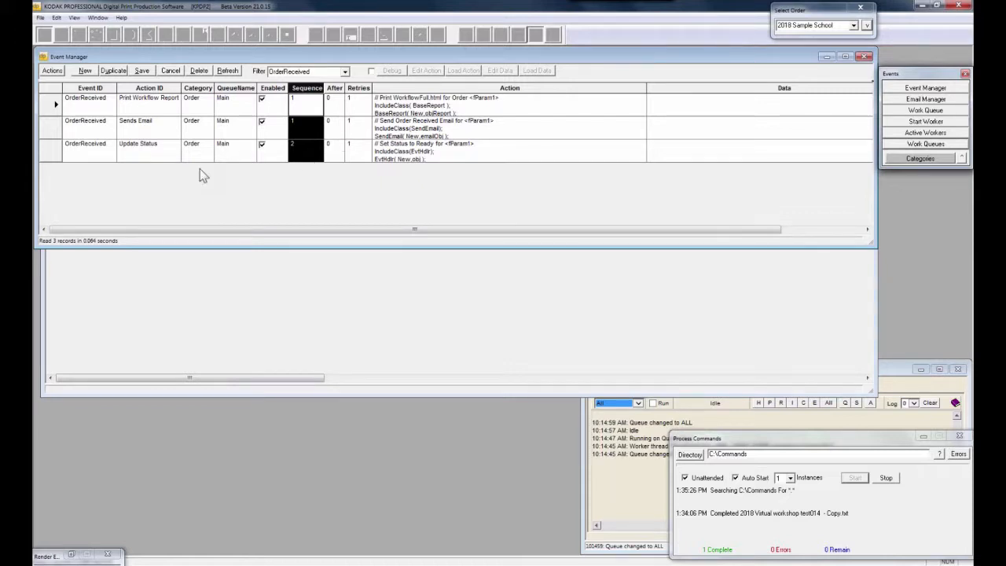
Select the OrderReceived Update Status action, then bring the Remote Work for 'Main' window forward
left_click(54, 145)
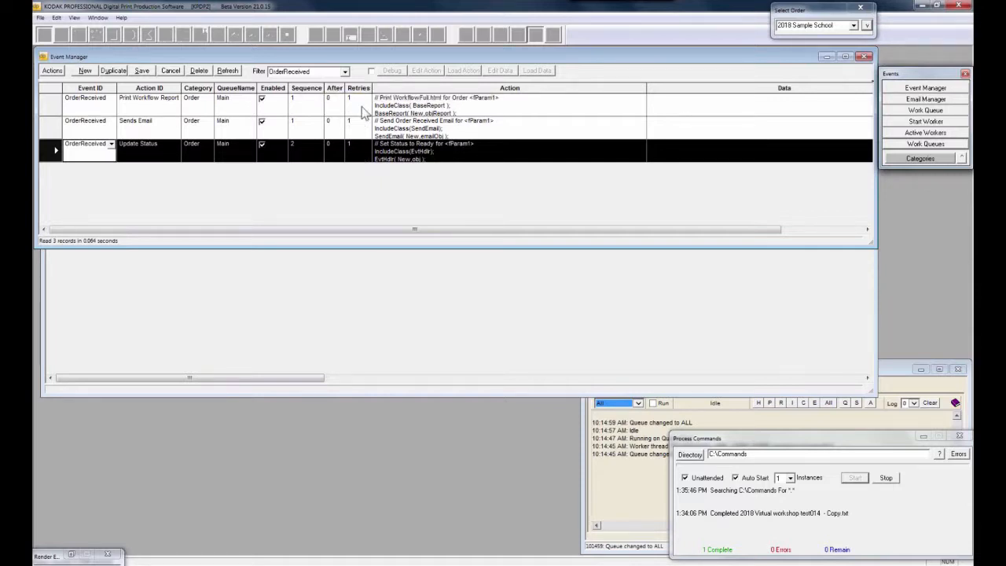
left_click(315, 300)
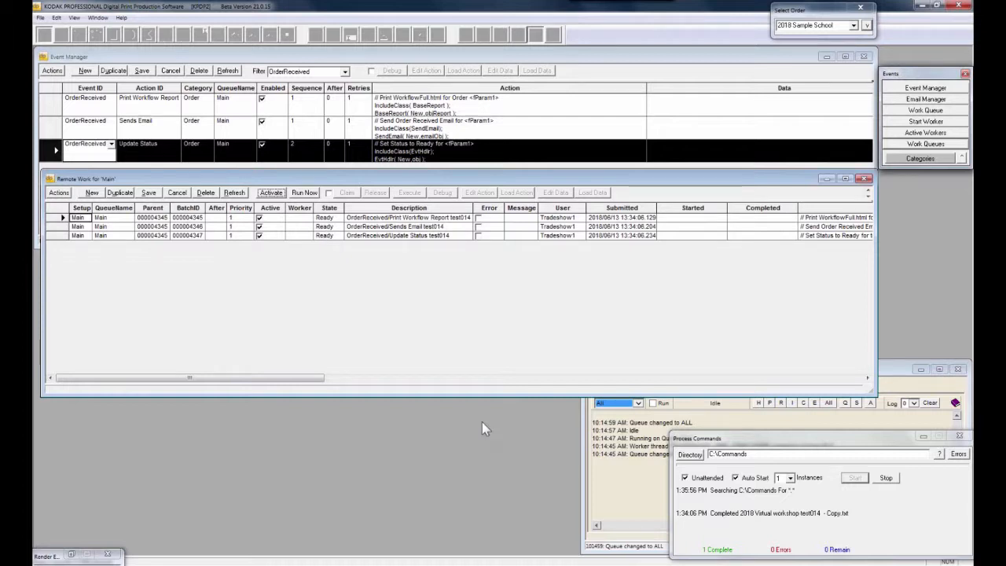
Bring the idle Worker 1 window in front of the Remote Work window
left_click(628, 507)
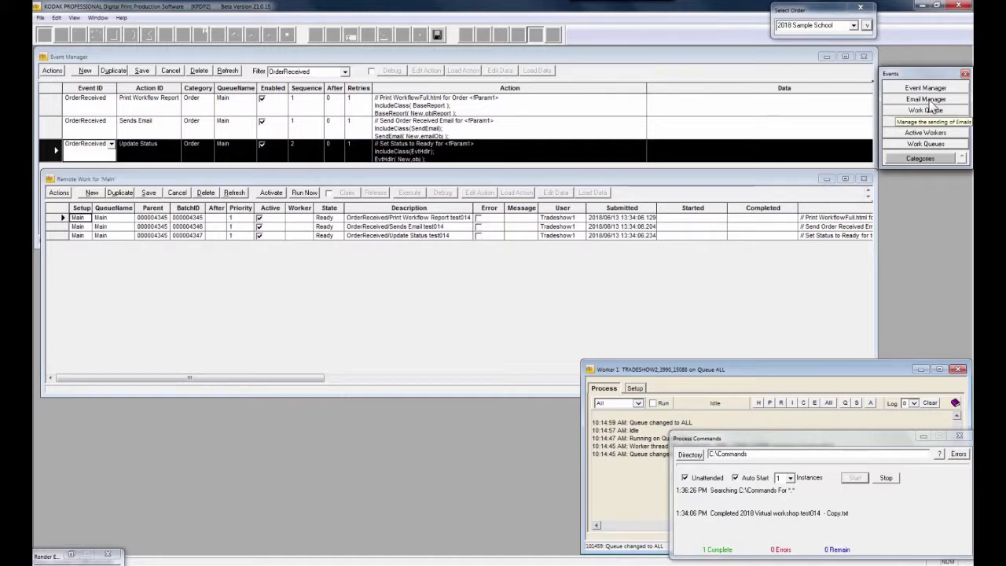
Start Worker 1, cancel the printer-not-responding alert, and highlight the Sends Email and Update Status log lines
left_click(653, 404)
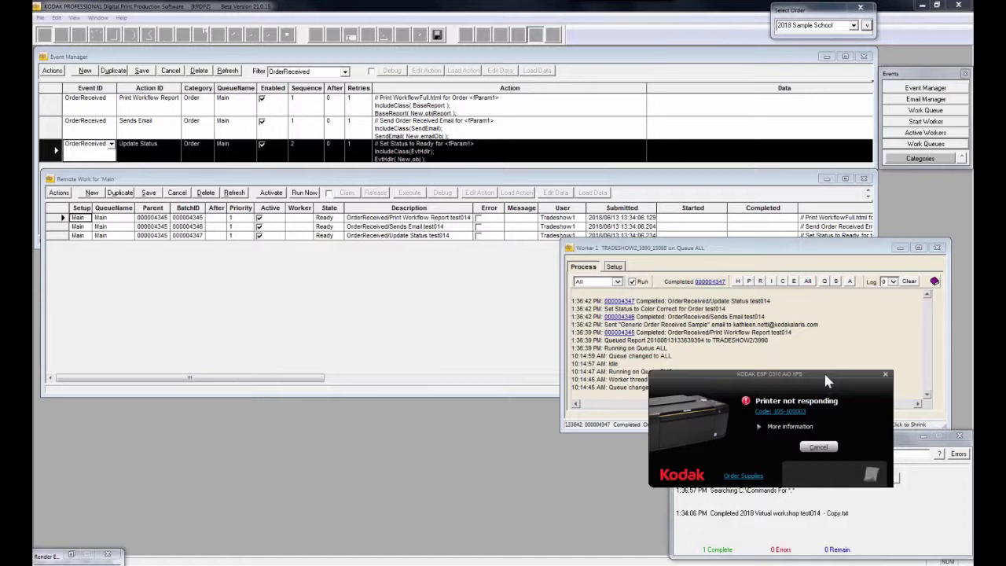
left_click(820, 448)
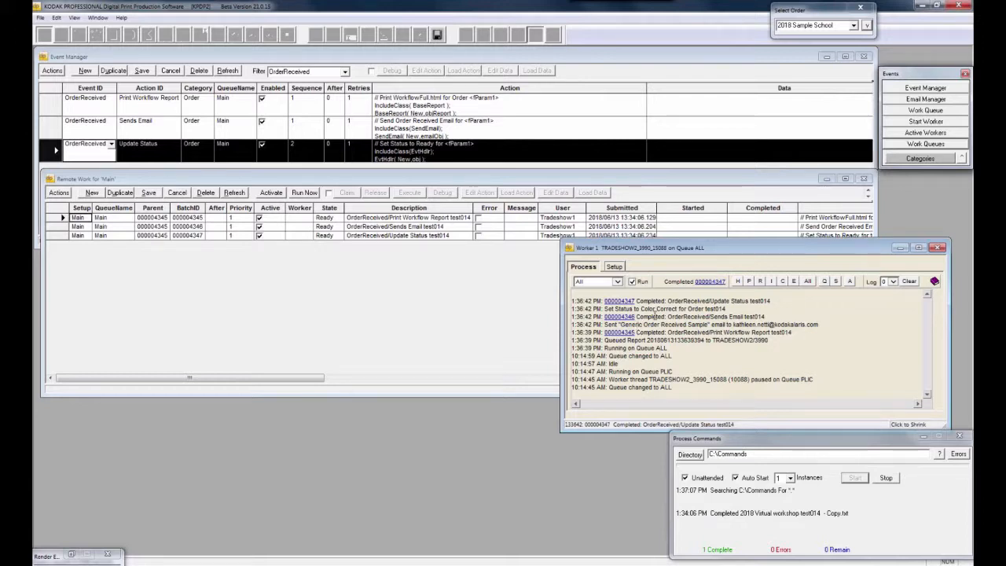
left_click_drag(637, 316, 810, 325)
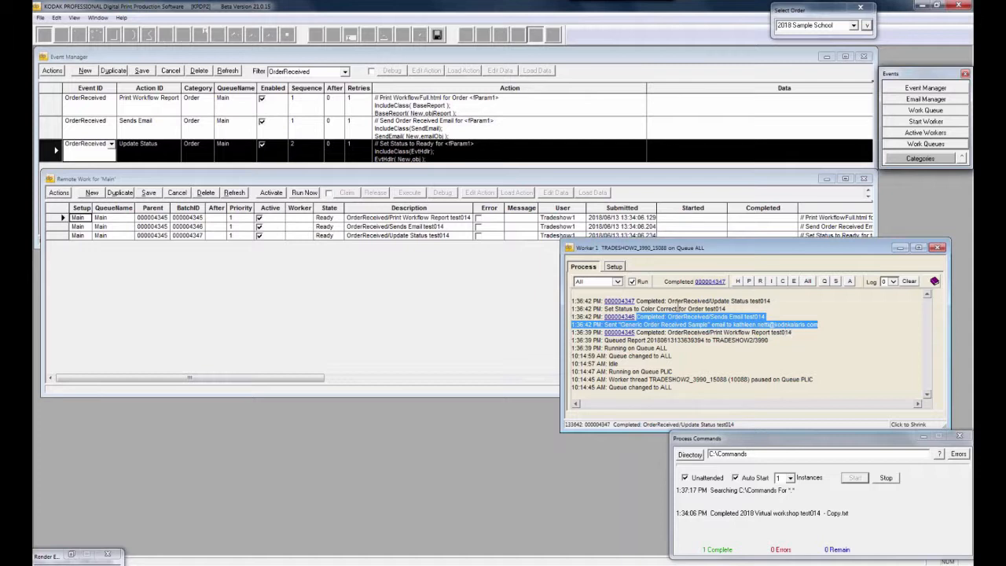
left_click_drag(667, 301, 754, 309)
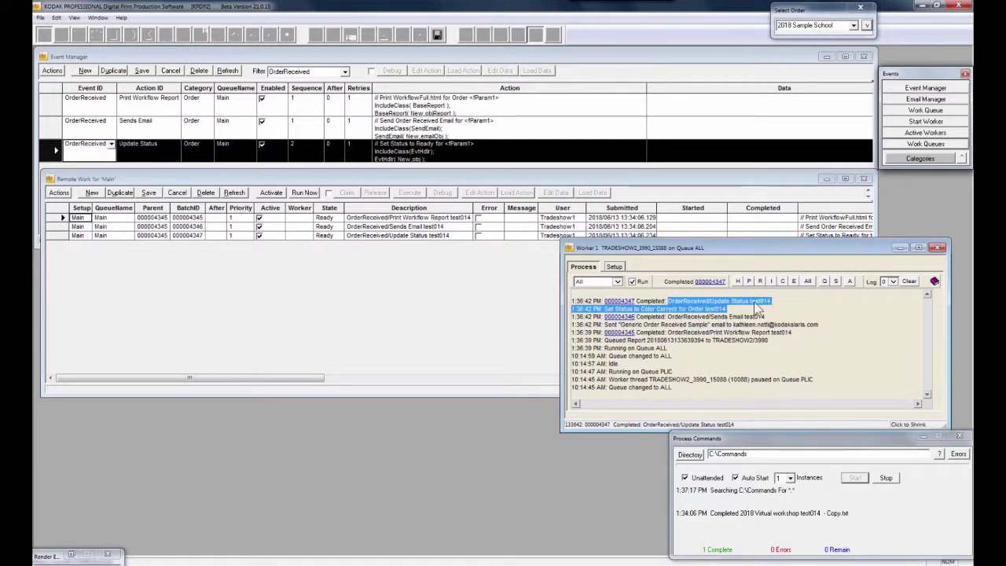
Search orders for 'tes', pick test014, and open its Order Data
left_click(835, 25)
type("test")
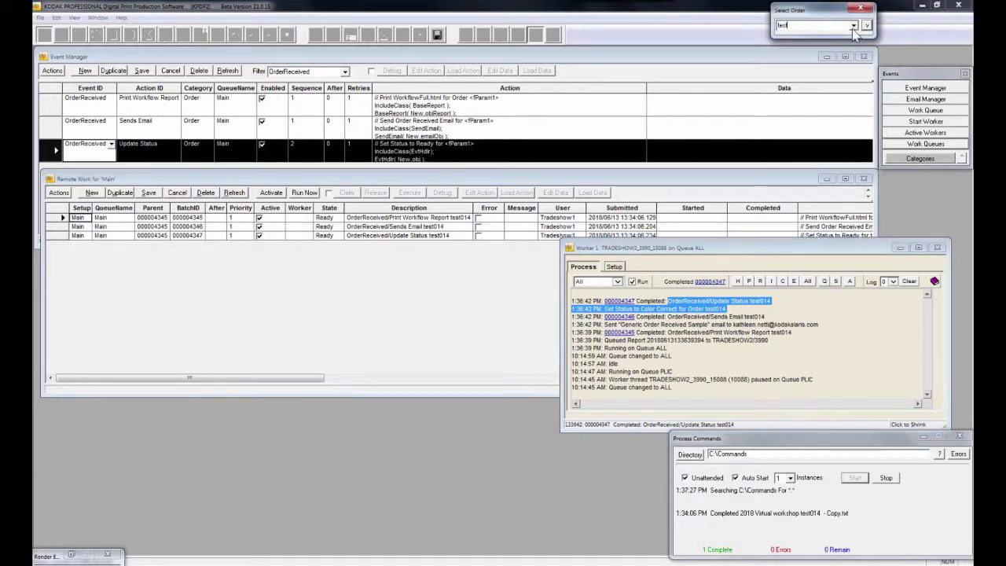
left_click(854, 25)
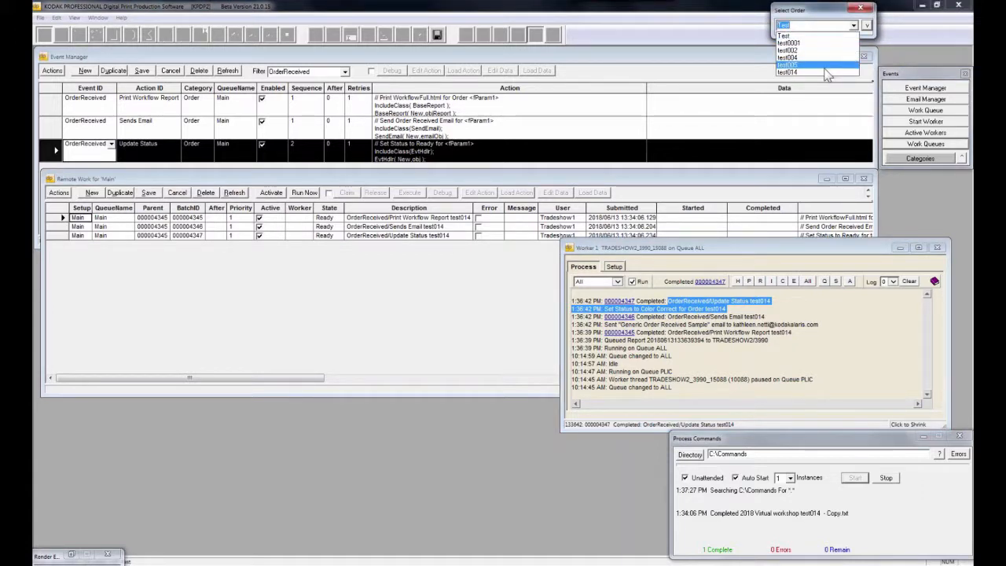
left_click(825, 72)
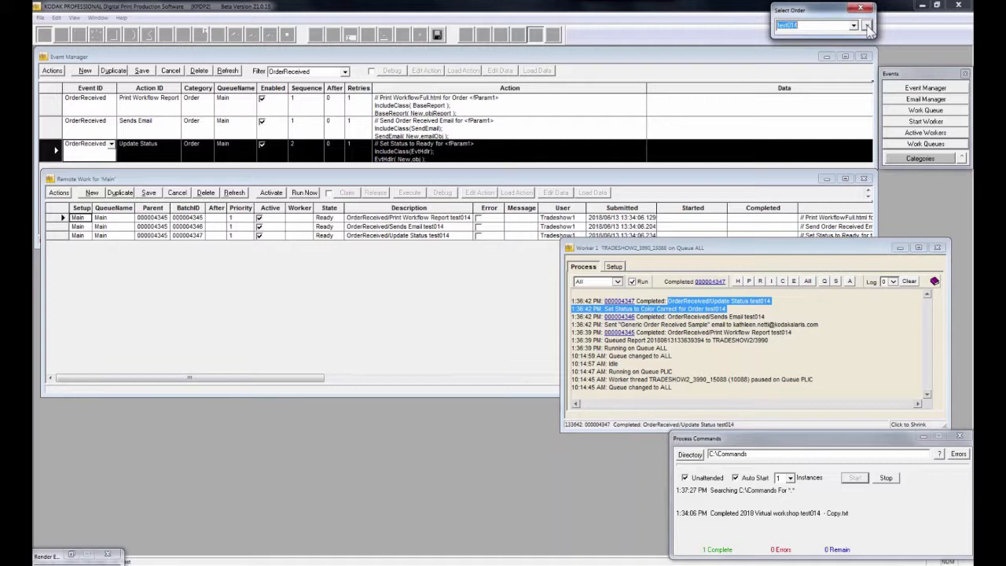
left_click(867, 26)
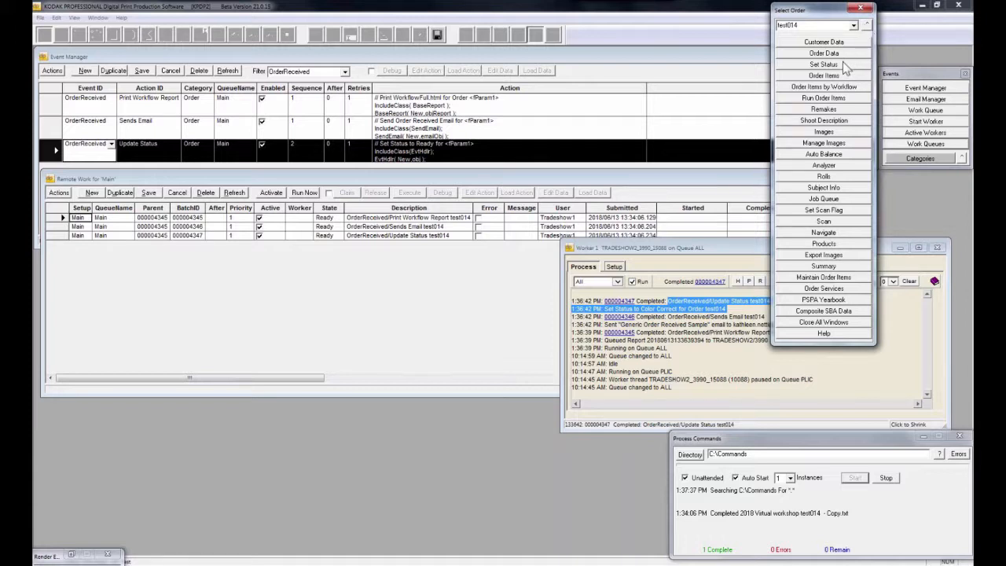
left_click(844, 53)
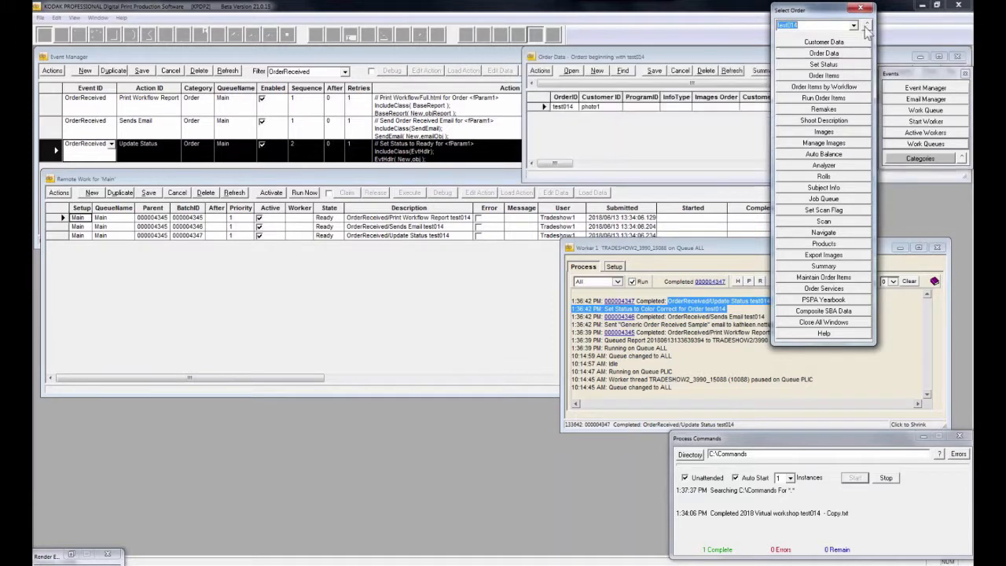
Close the order command list and move the Events palette off the Order Data window
left_click(866, 27)
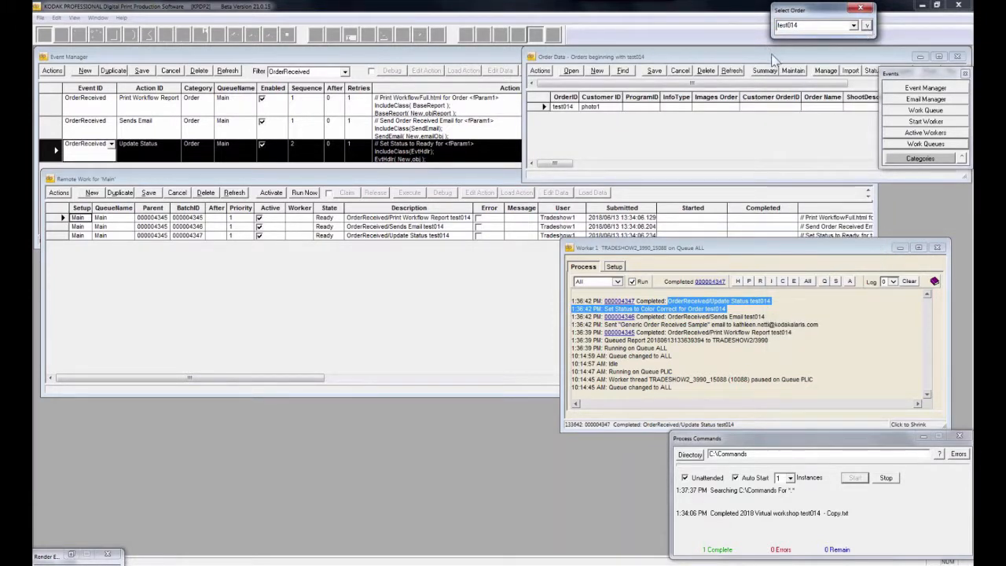
left_click(925, 172)
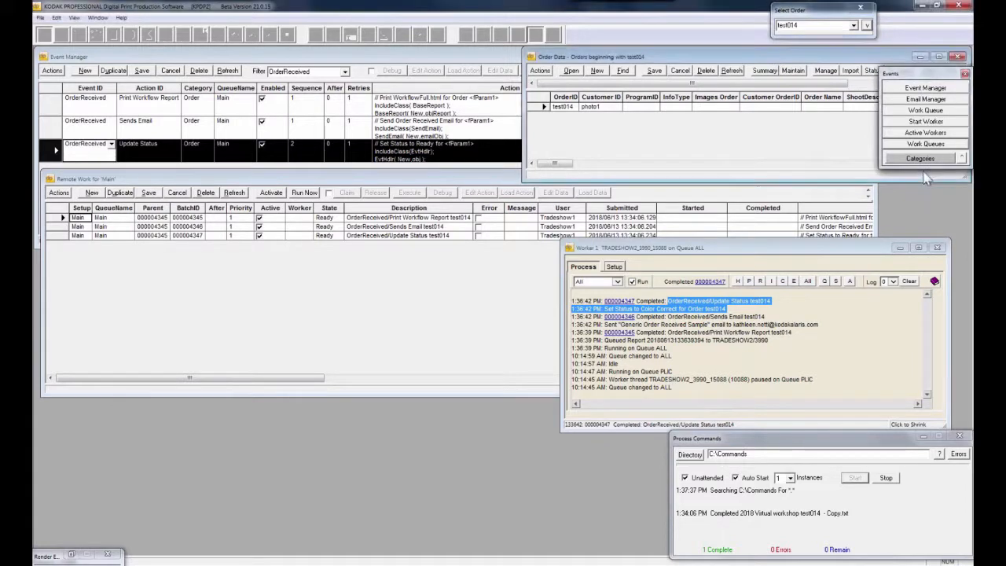
left_click_drag(924, 170, 929, 187)
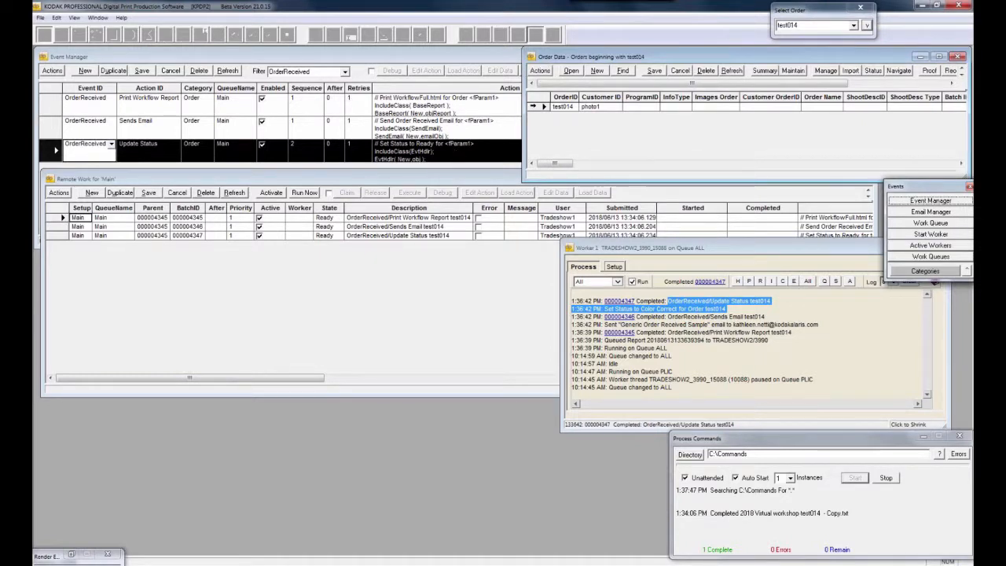
Scroll the Order Data grid and confirm test014's Status reads Color Correct, then switch to web mail
right_click(535, 108)
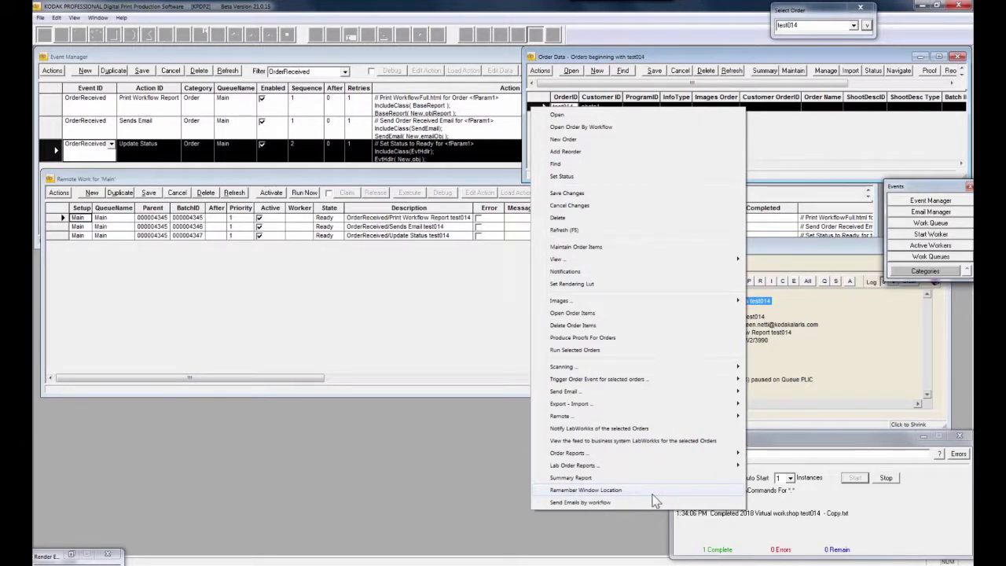
left_click(783, 127)
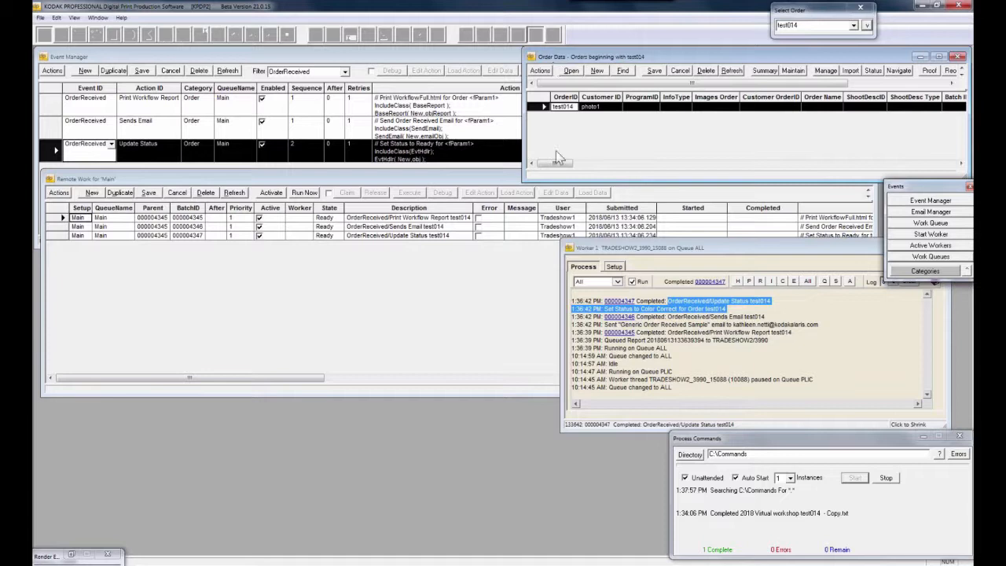
left_click_drag(555, 164, 596, 165)
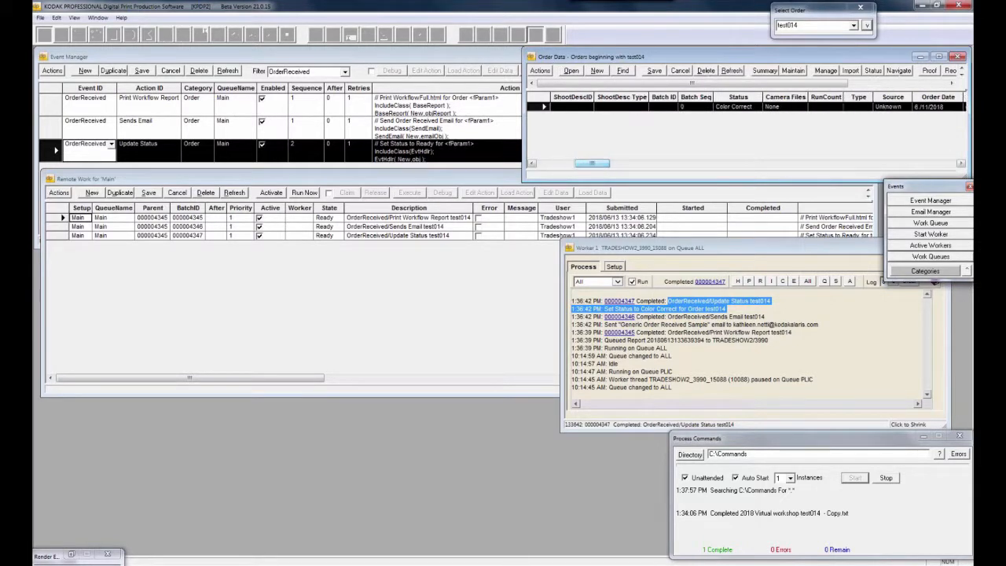
left_click(742, 107)
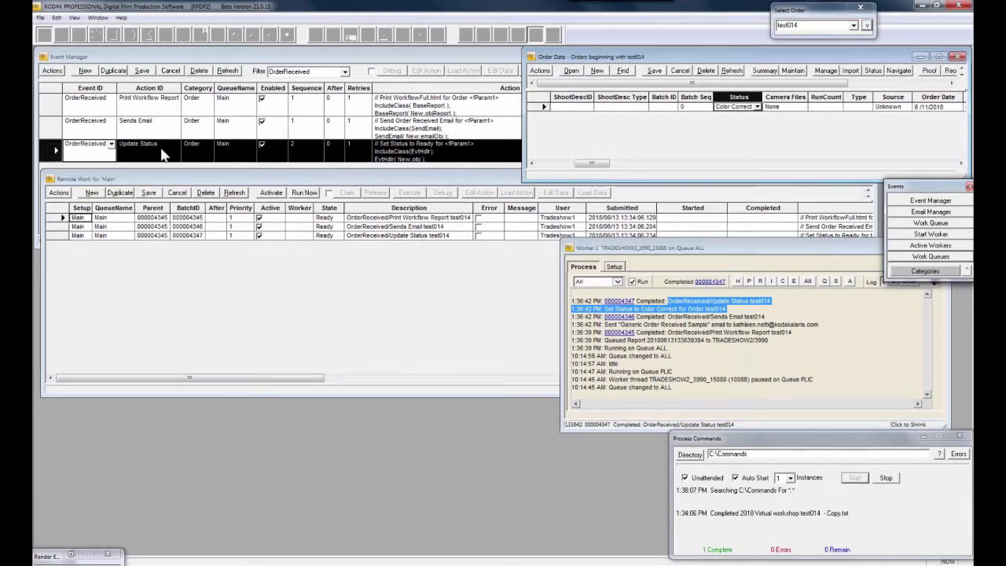
key("alt+Tab")
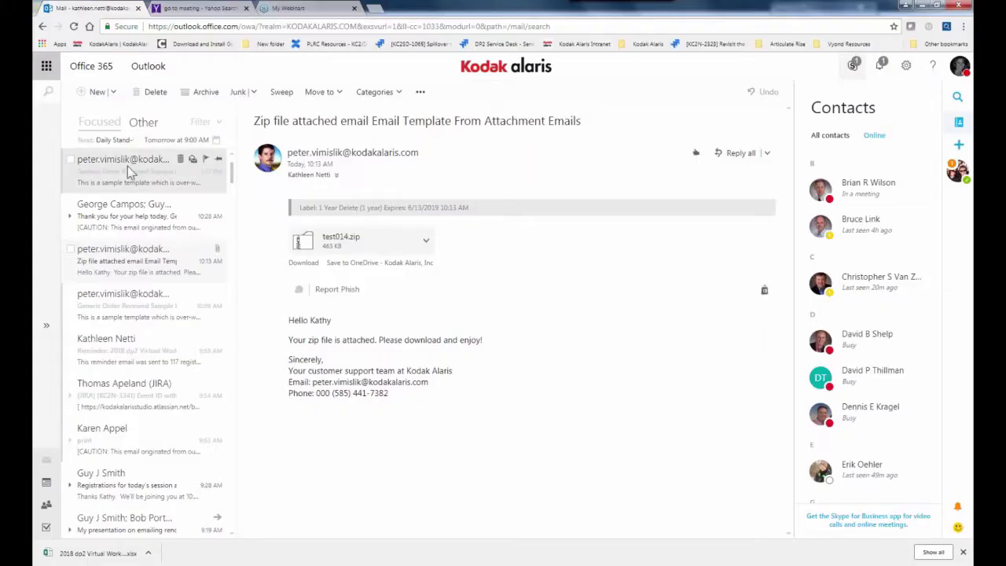
Open the top 'Generic Order Received' sample email and hide the Contacts pane to widen it
left_click(127, 166)
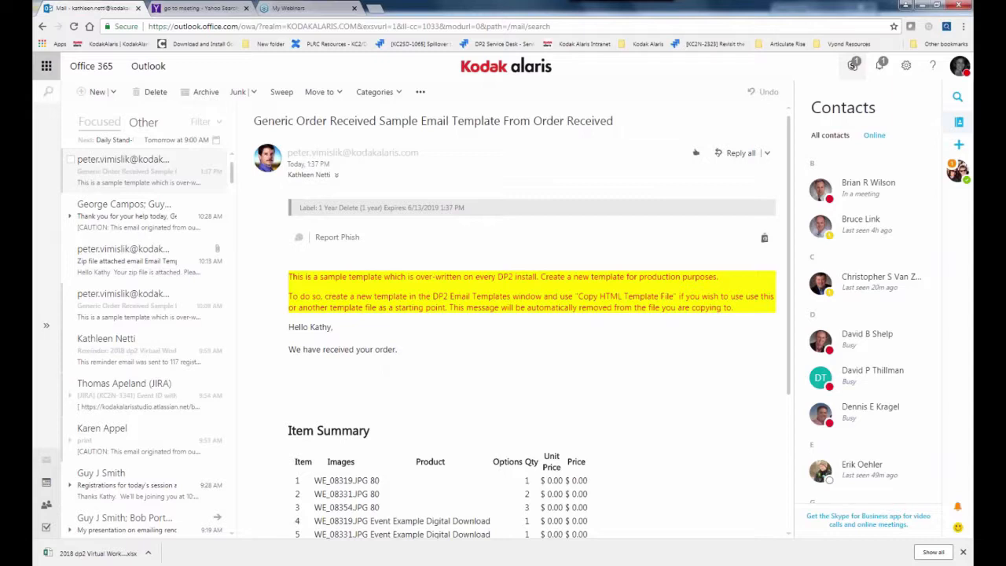
left_click(853, 65)
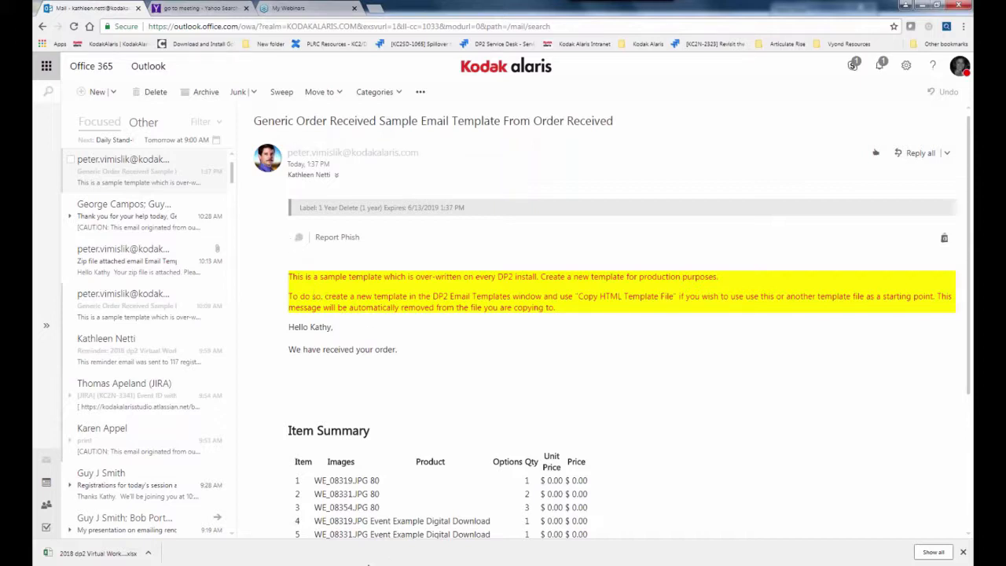
mouse_move(291, 565)
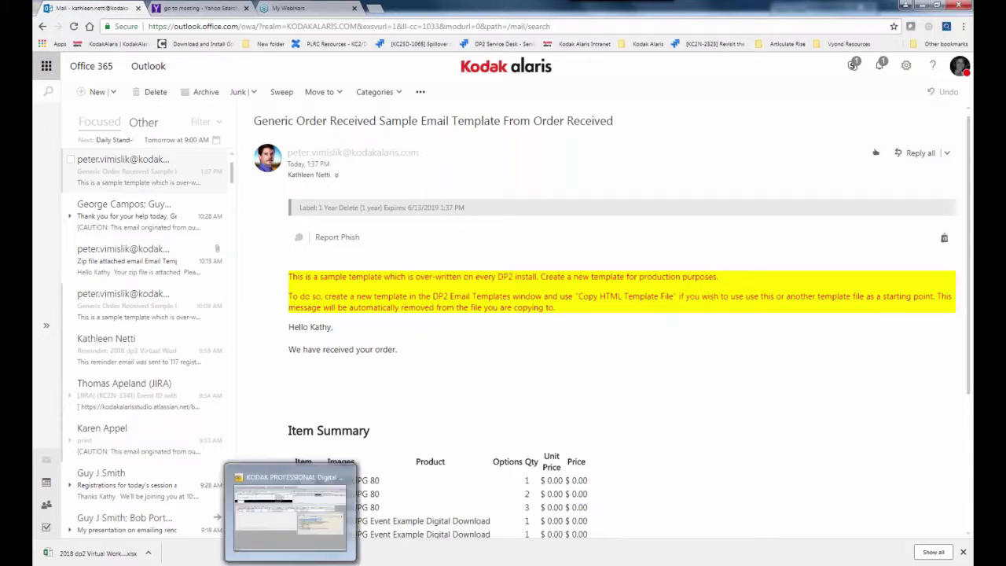
Switch back to Kodak DP2 and close the Remote Work for 'Main' window
left_click(291, 564)
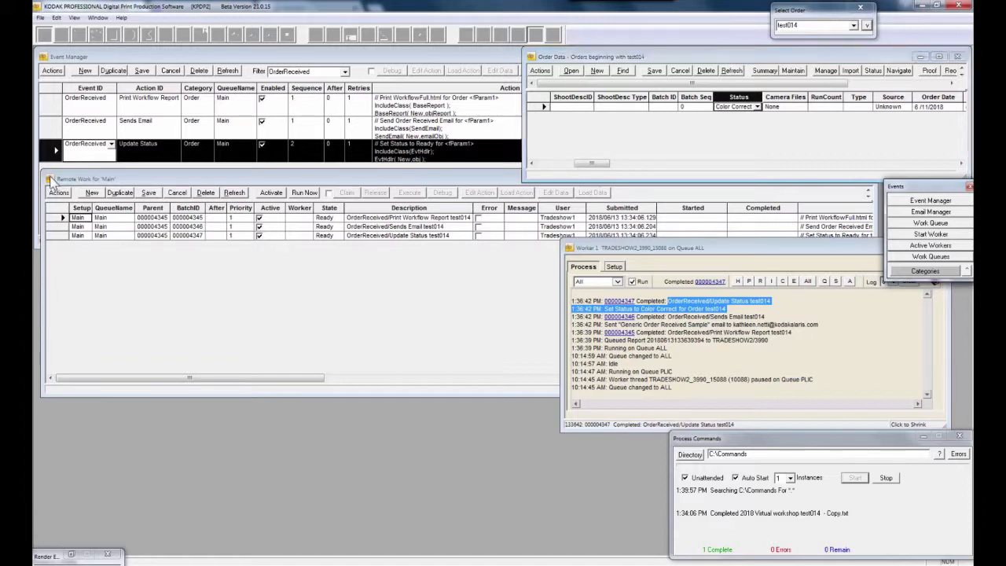
double_click(51, 180)
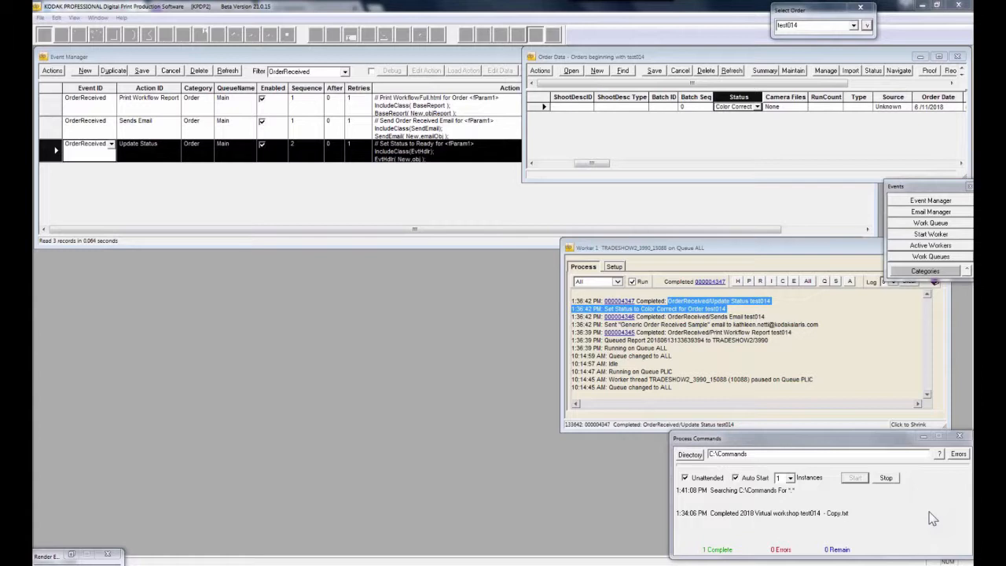
left_click(344, 71)
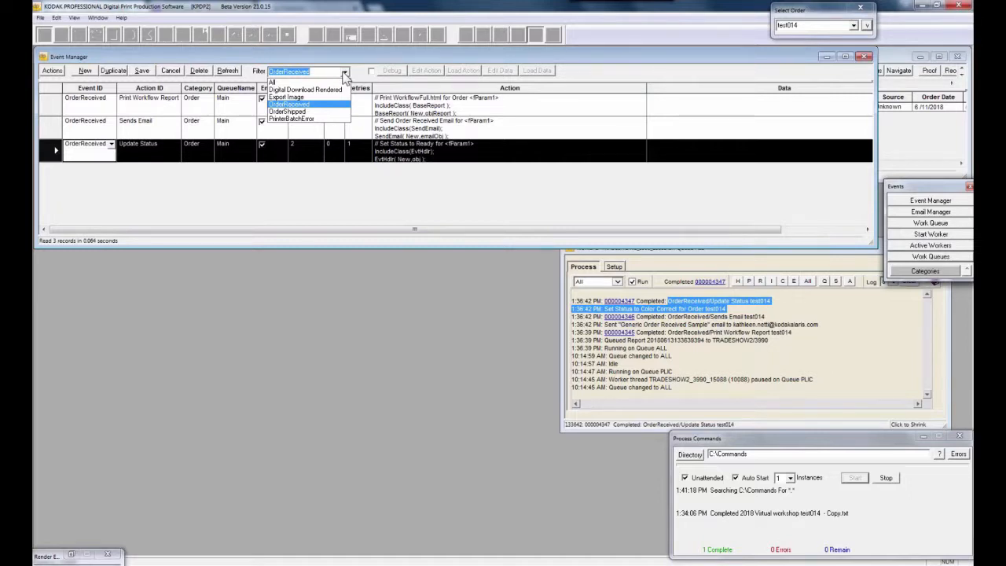
left_click(927, 512)
left_click(904, 435)
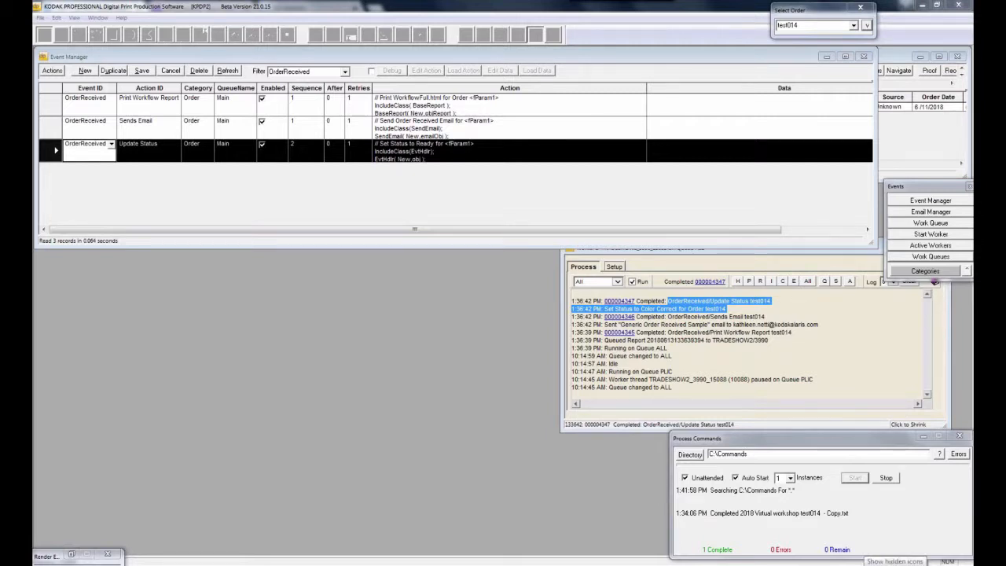
left_click(864, 561)
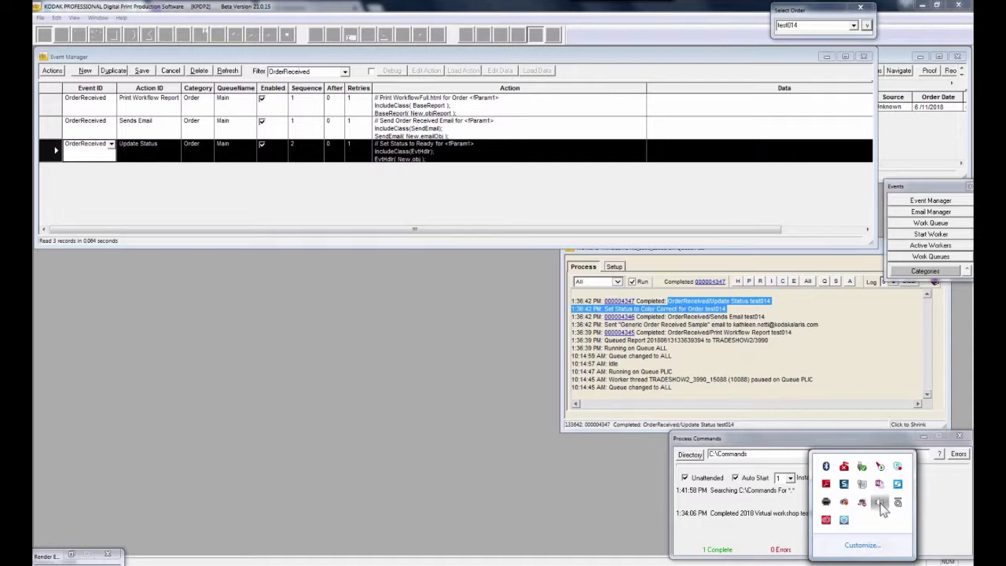
left_click(881, 503)
left_click(880, 375)
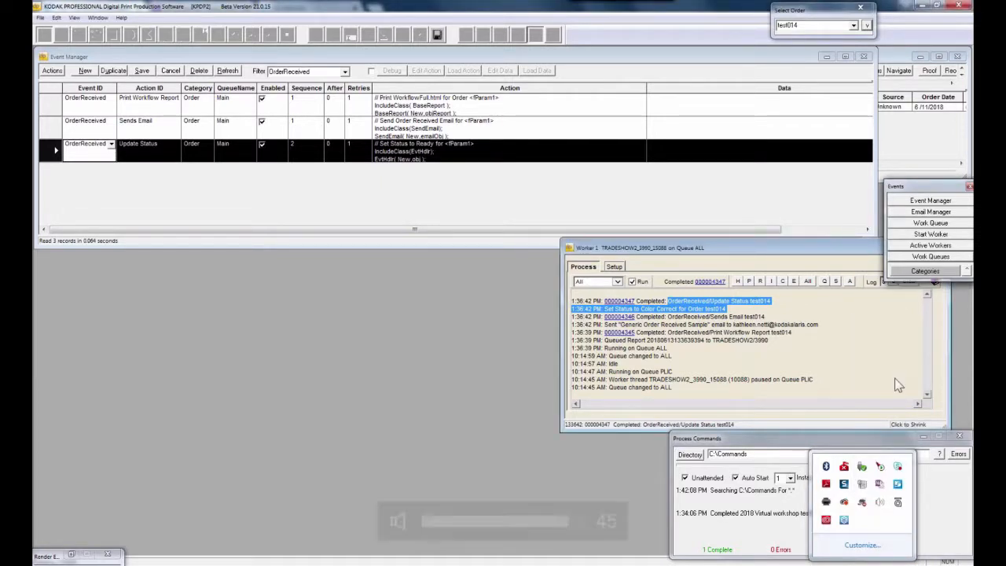
left_click(926, 375)
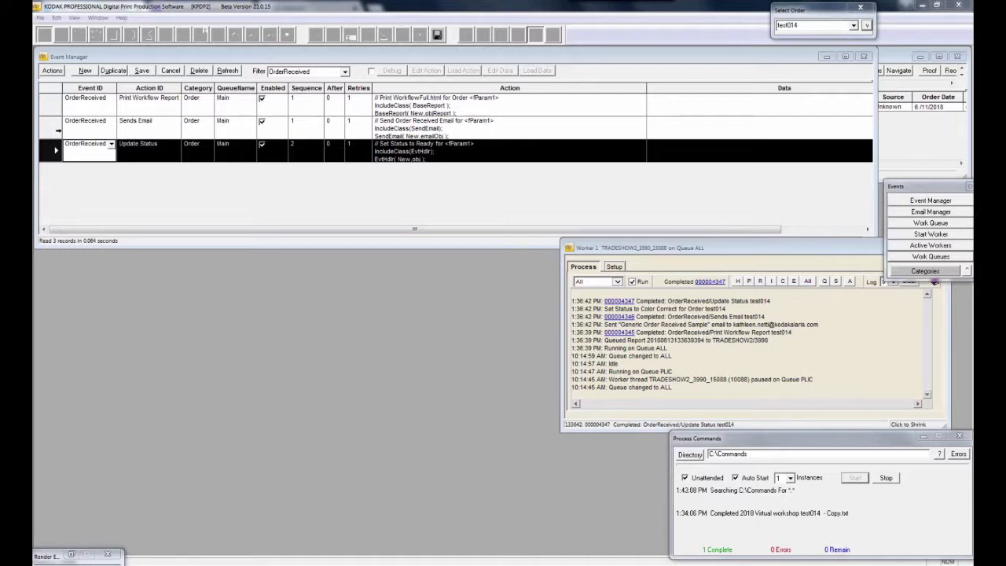
left_click_drag(53, 107, 53, 153)
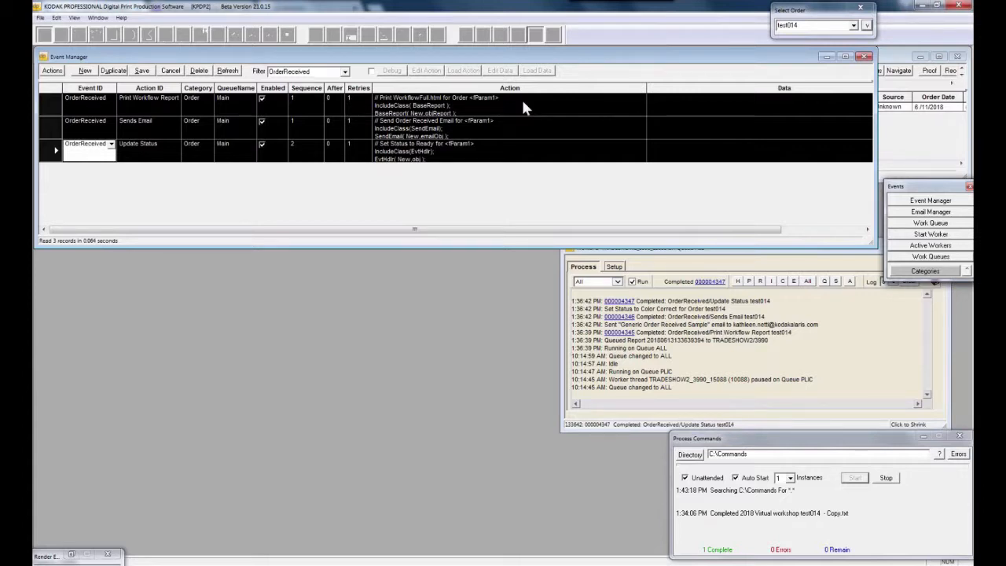
Filter the Event Manager to Export Image events and show order test014's images
left_click(344, 72)
left_click(326, 103)
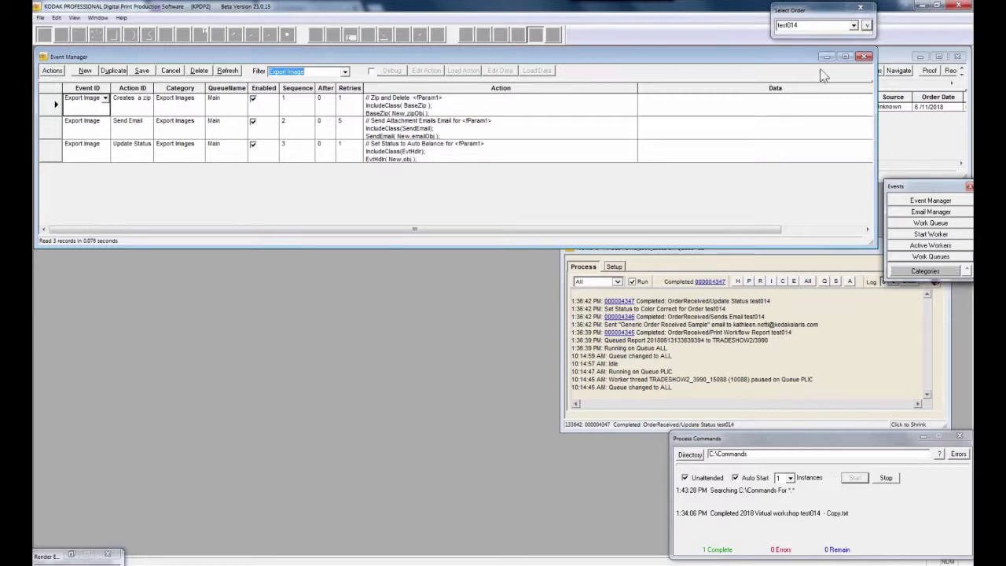
left_click(866, 25)
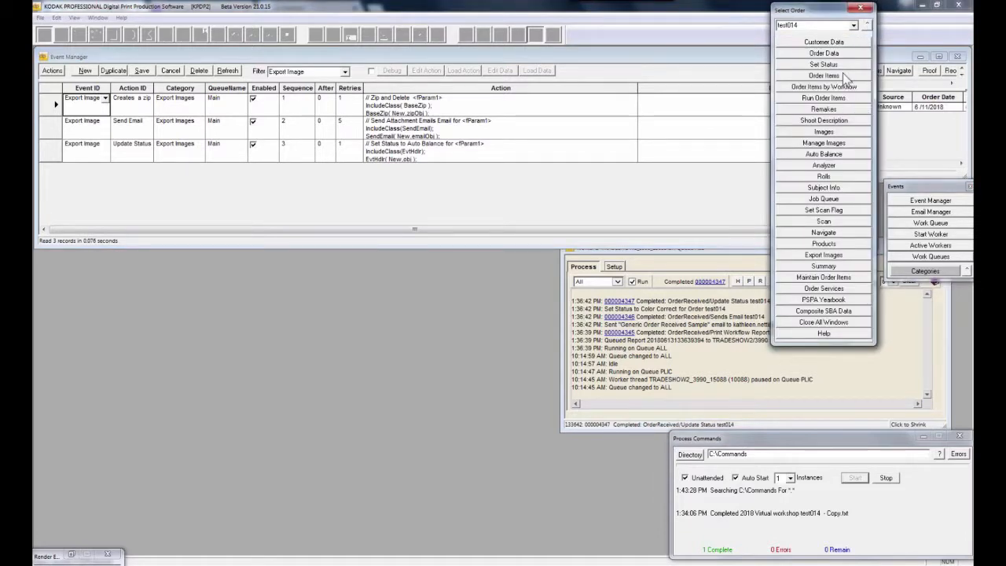
left_click(841, 133)
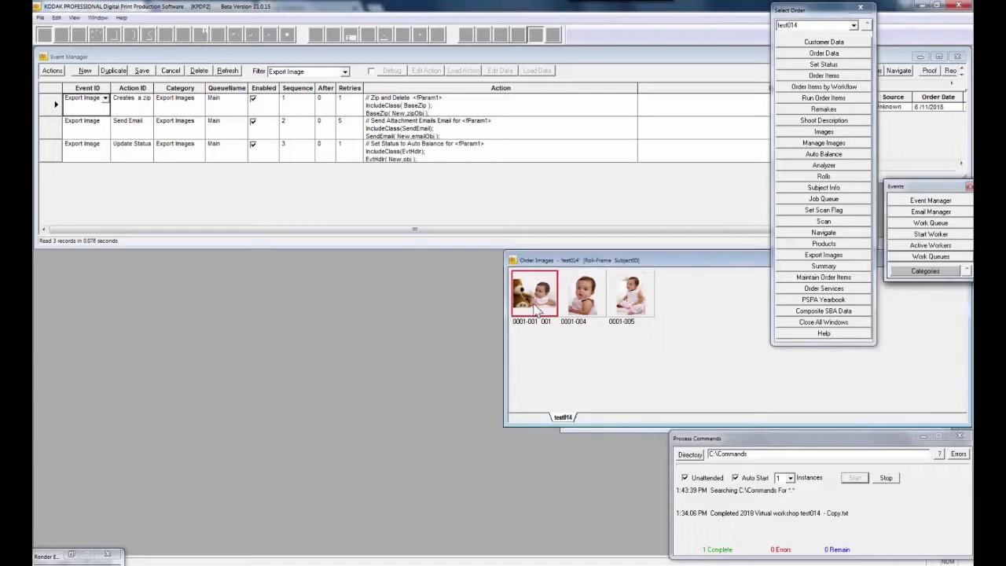
Select all three test014 images, including 0001-004 and 0001-005, and open Export Images
left_click(597, 309, "ctrl")
left_click(635, 310, "ctrl")
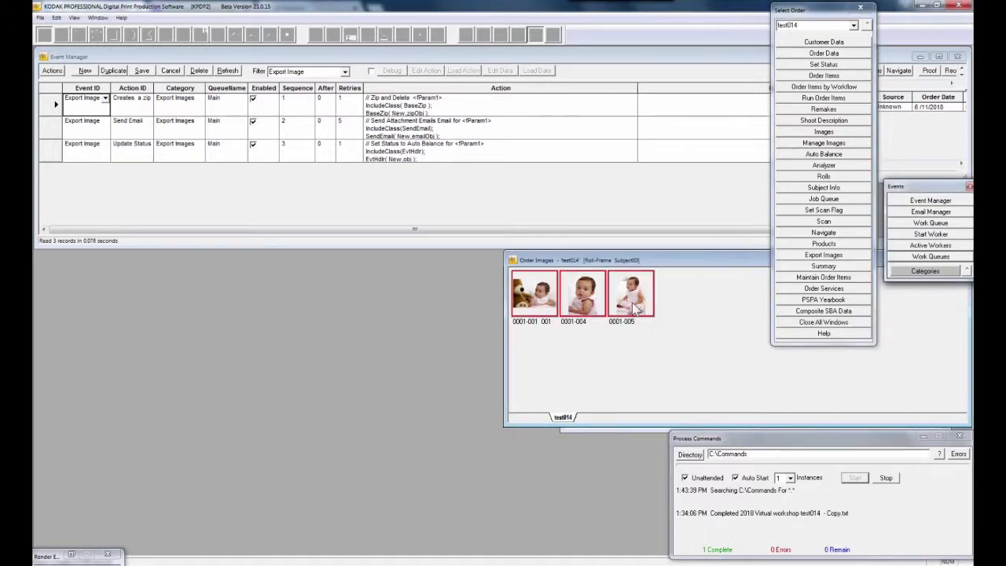
right_click(635, 310)
left_click(379, 241)
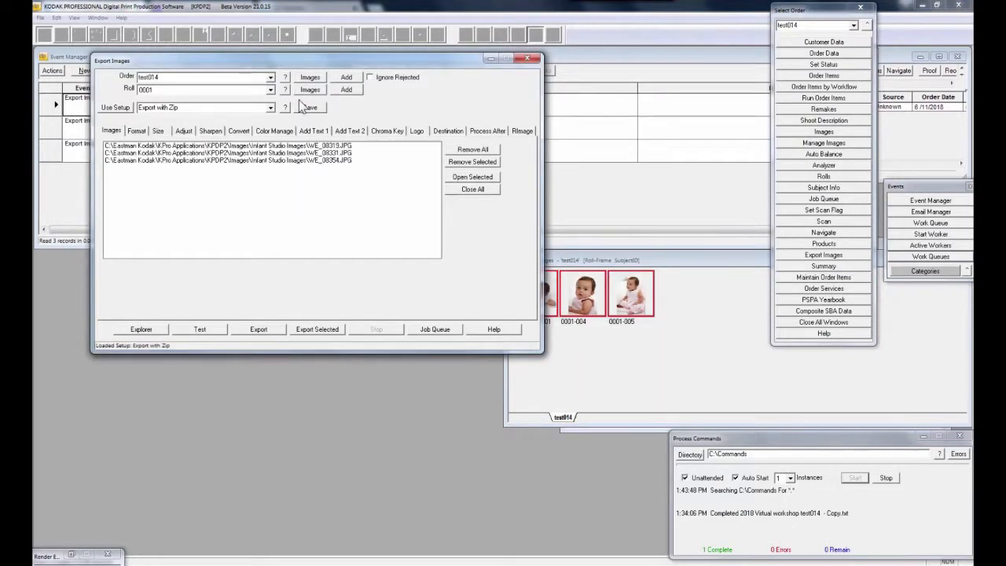
Review the export Format and Destination settings, checking the order-ID folder and file name pattern
left_click(136, 132)
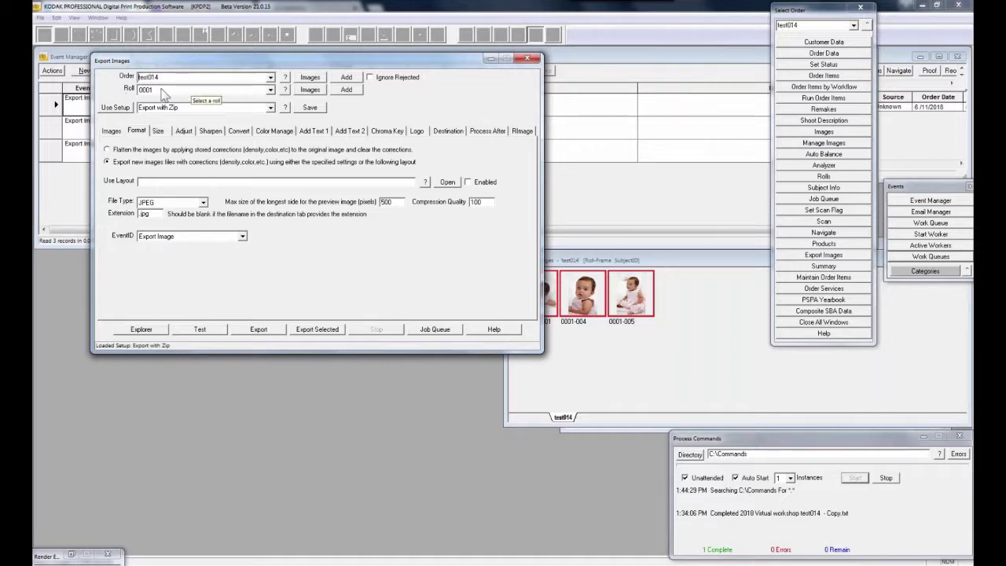
left_click(448, 130)
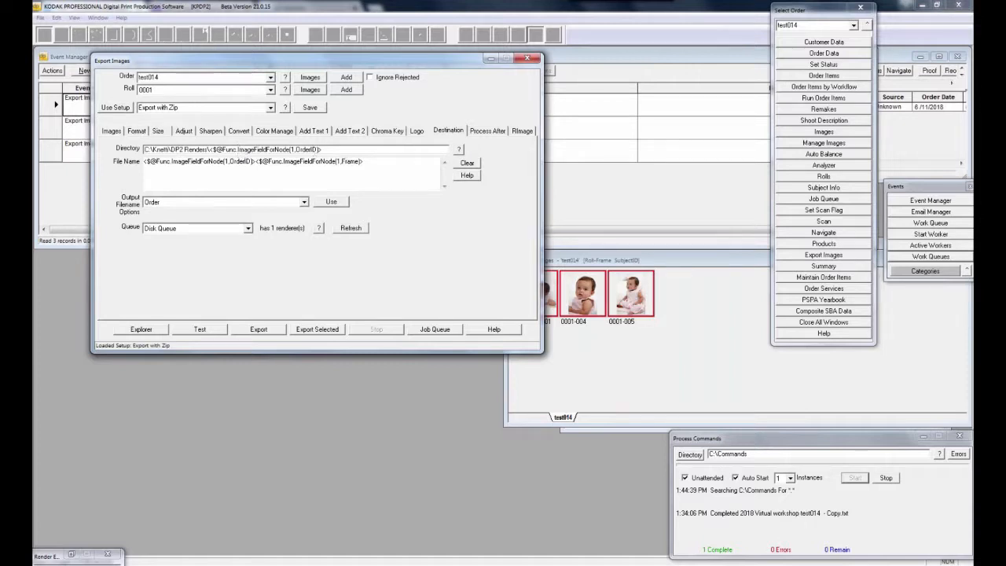
left_click_drag(343, 149, 209, 148)
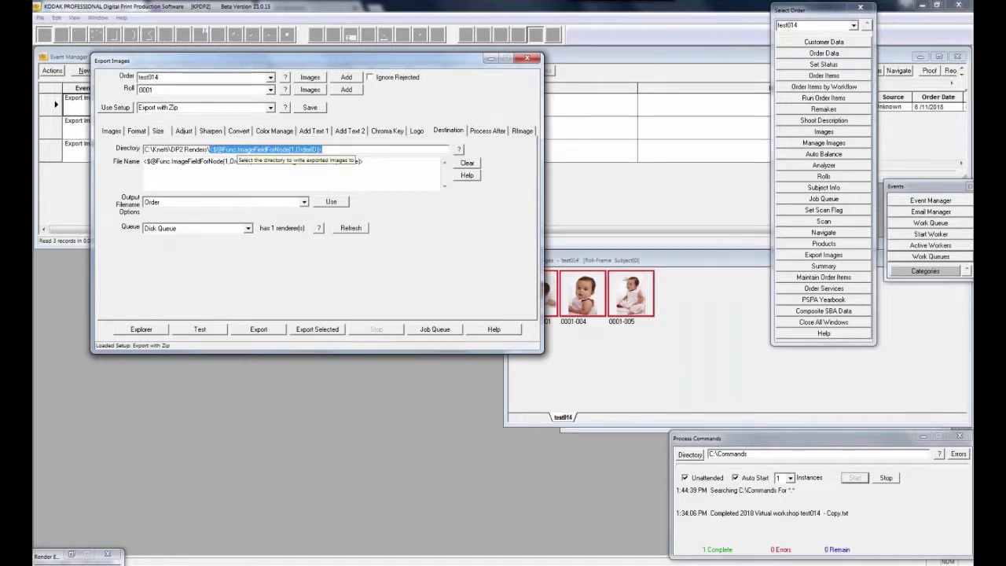
left_click_drag(383, 162, 109, 162)
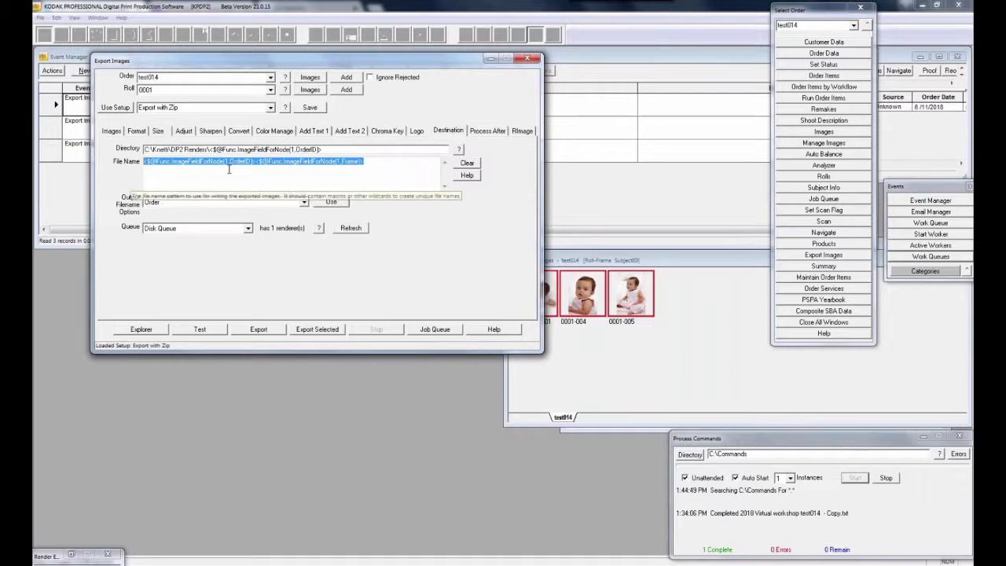
Export all three images with the Export with Zip setup, confirming Yes
left_click(258, 330)
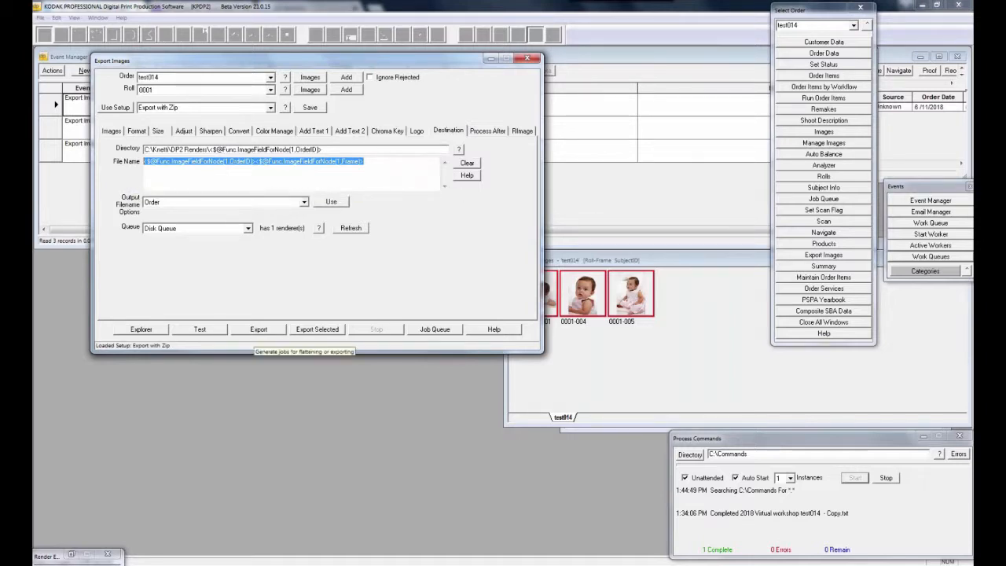
left_click(515, 312)
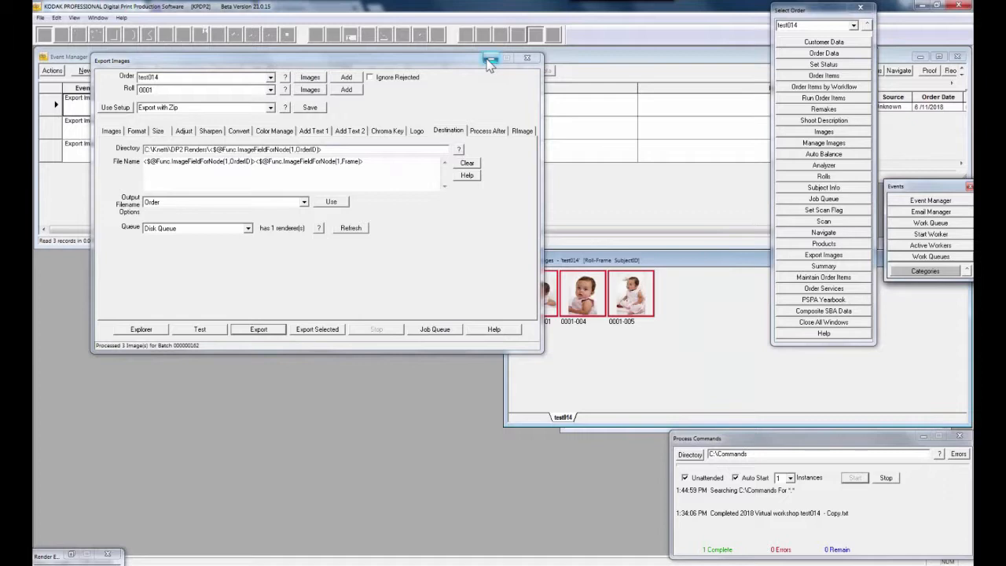
left_click(489, 62)
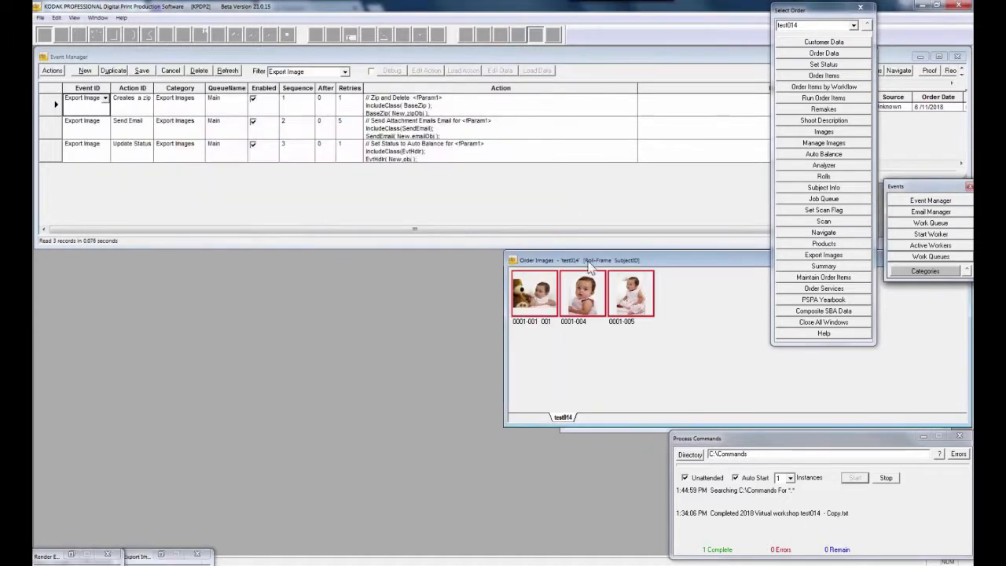
Close Order Images and highlight Worker 1's log lines for zip creation, email sent and status update
double_click(513, 261)
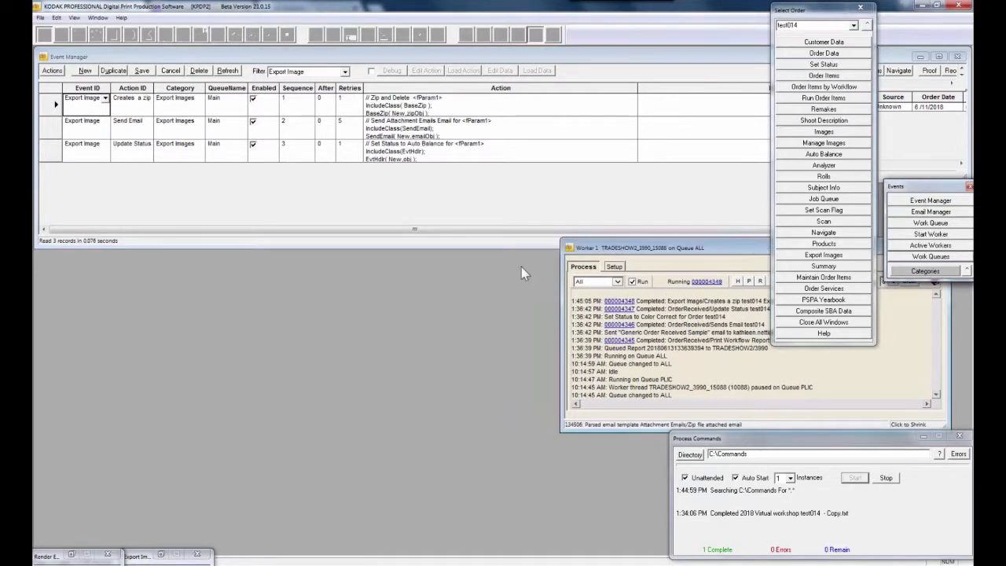
left_click_drag(522, 267, 493, 266)
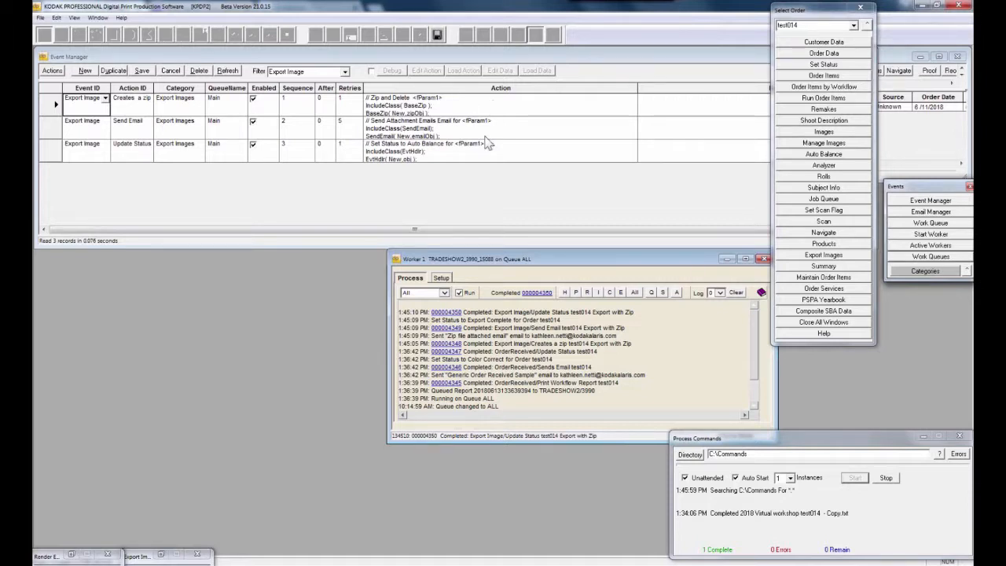
left_click_drag(496, 344, 630, 344)
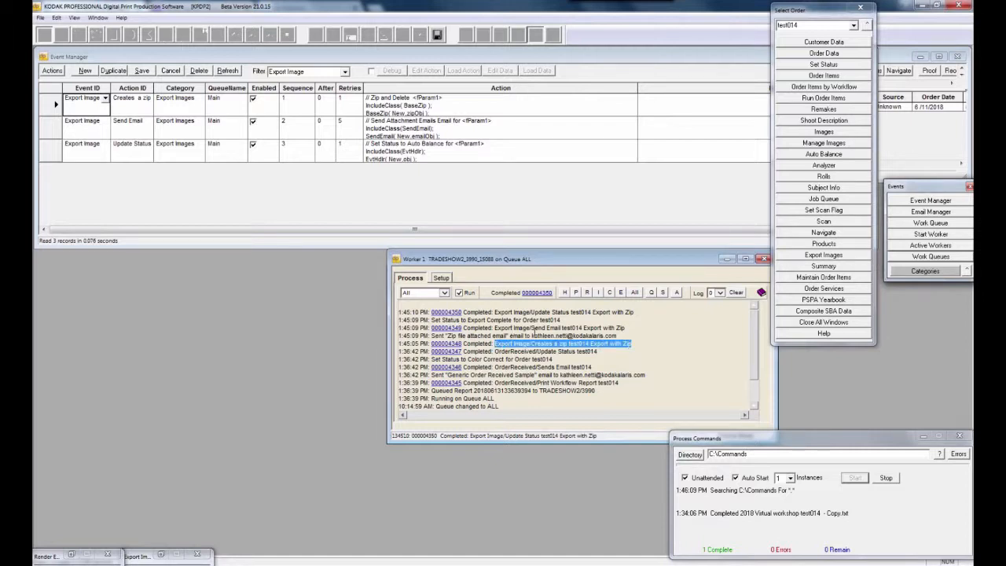
left_click_drag(512, 328, 617, 335)
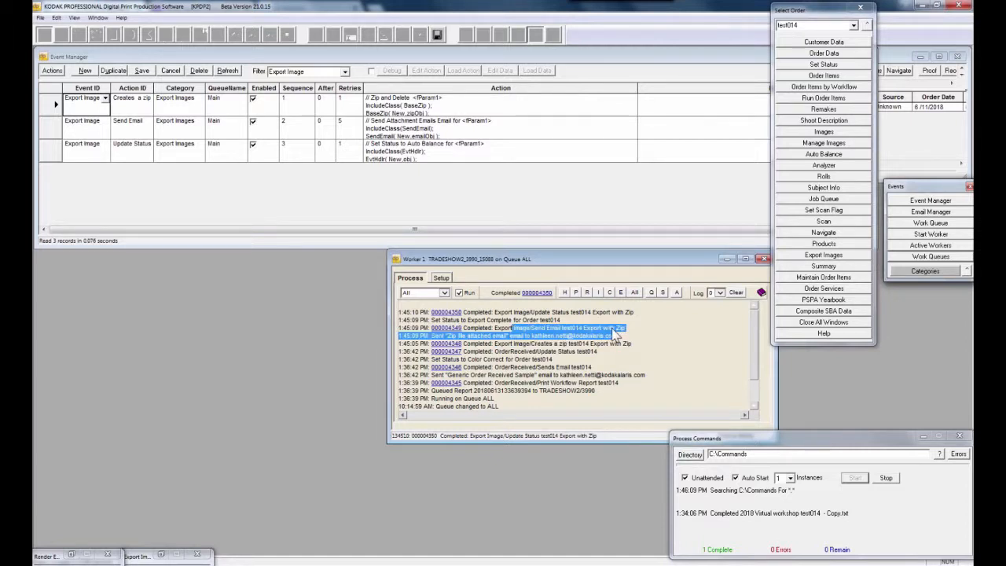
left_click_drag(494, 312, 612, 312)
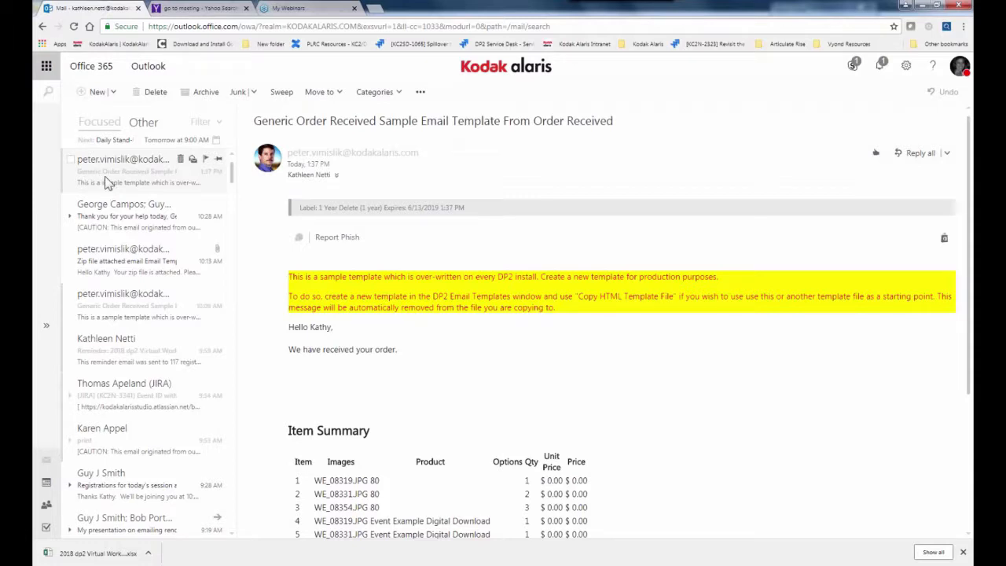
Reload Outlook and open the Zip file attached email carrying test014.zip (483 KB)
left_click(74, 26)
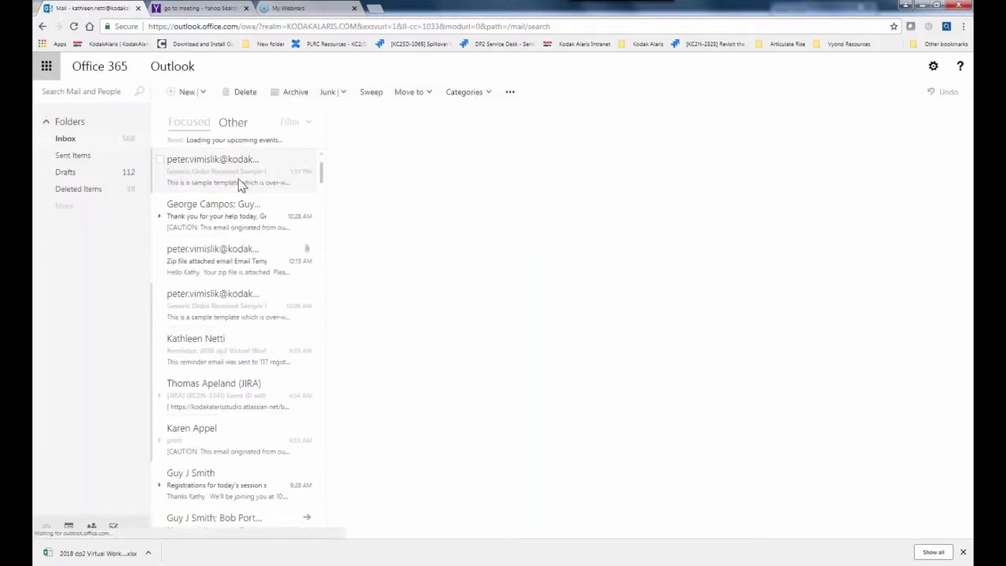
left_click(241, 183)
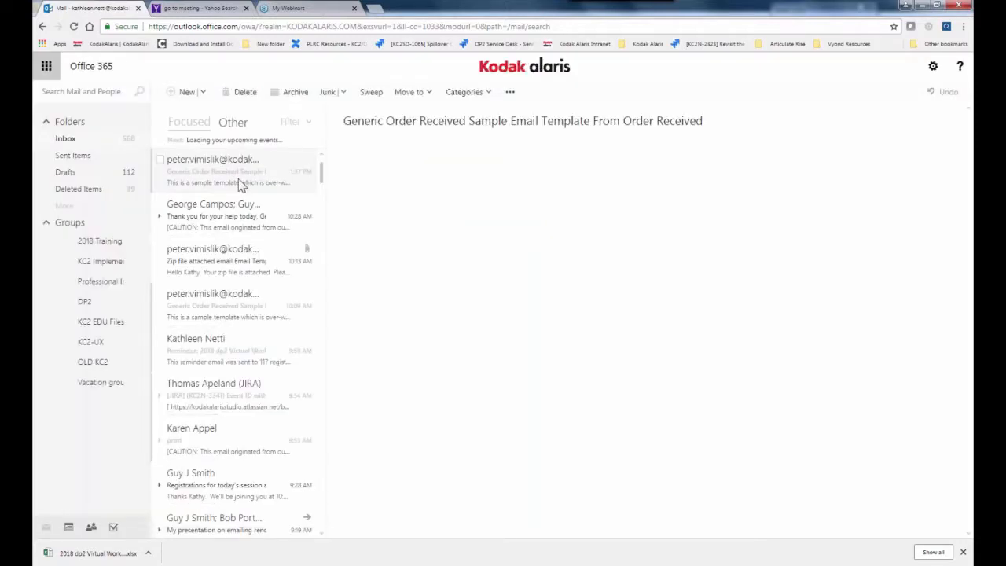
left_click(238, 270)
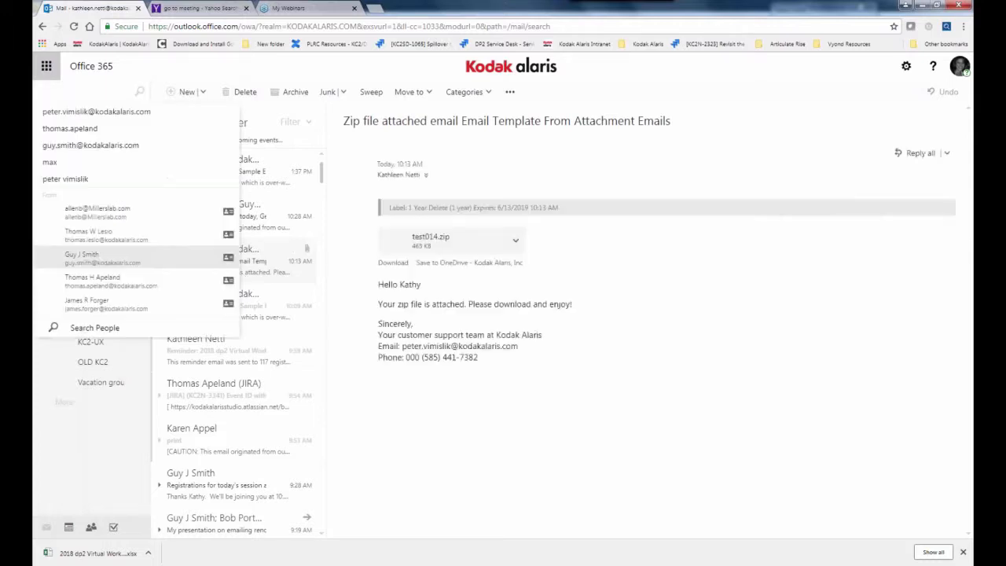
left_click(262, 273)
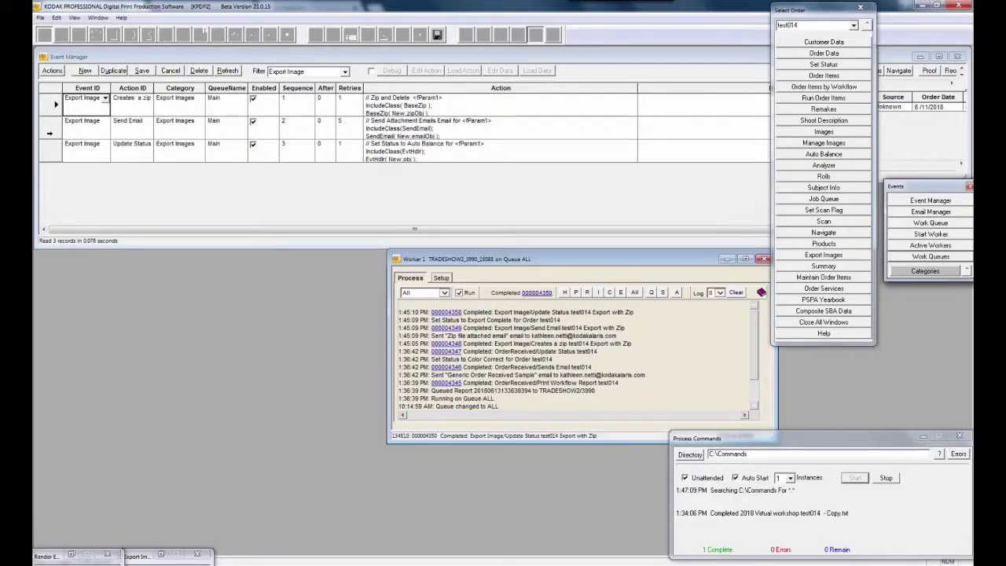
Filter events to Digital Download Rendered and open test014's Images and Order Items windows
left_click(344, 72)
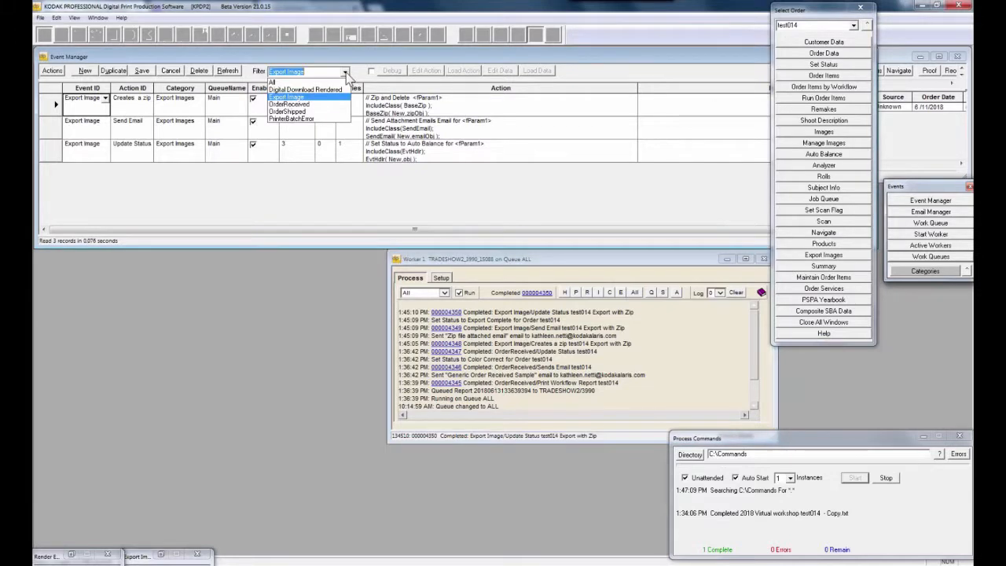
left_click(305, 90)
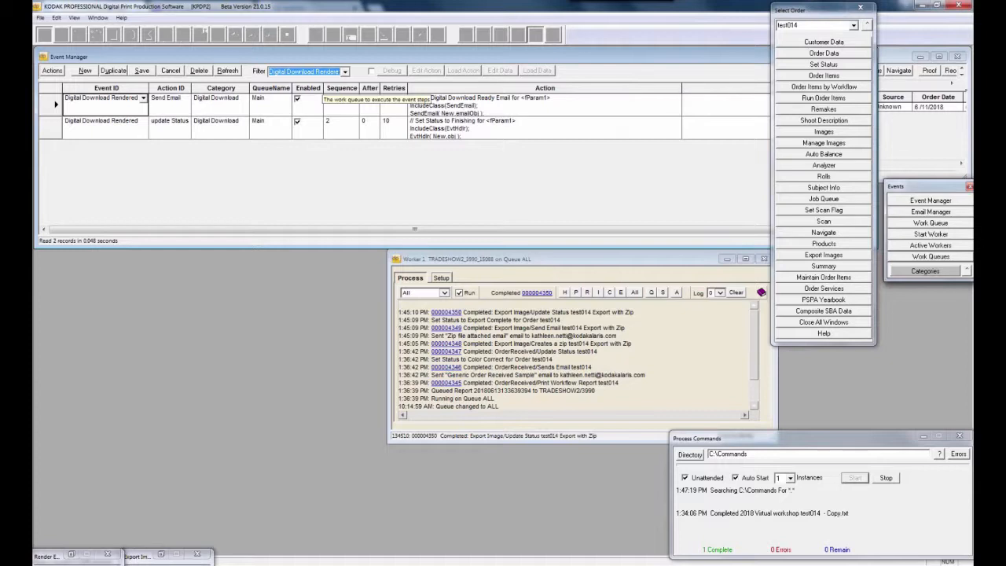
left_click(836, 135)
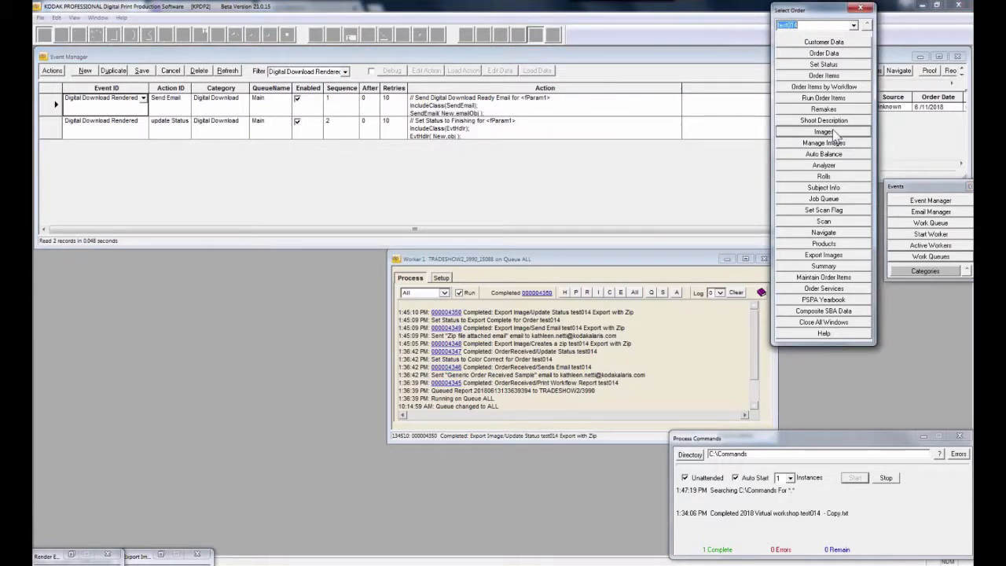
left_click(820, 78)
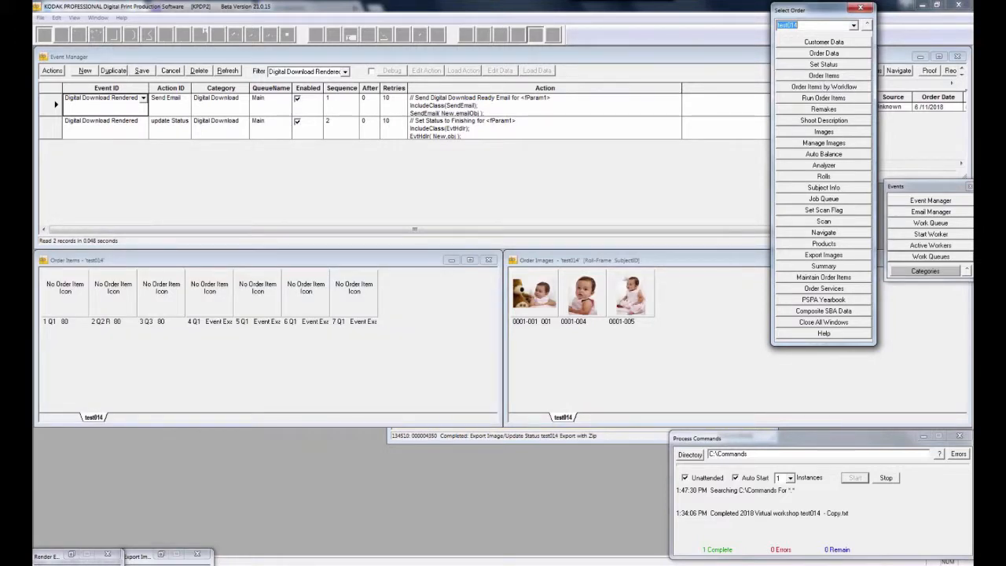
Open the Products window, move it left, and show the TestSchool products such as ID_Layout1
left_click(838, 246)
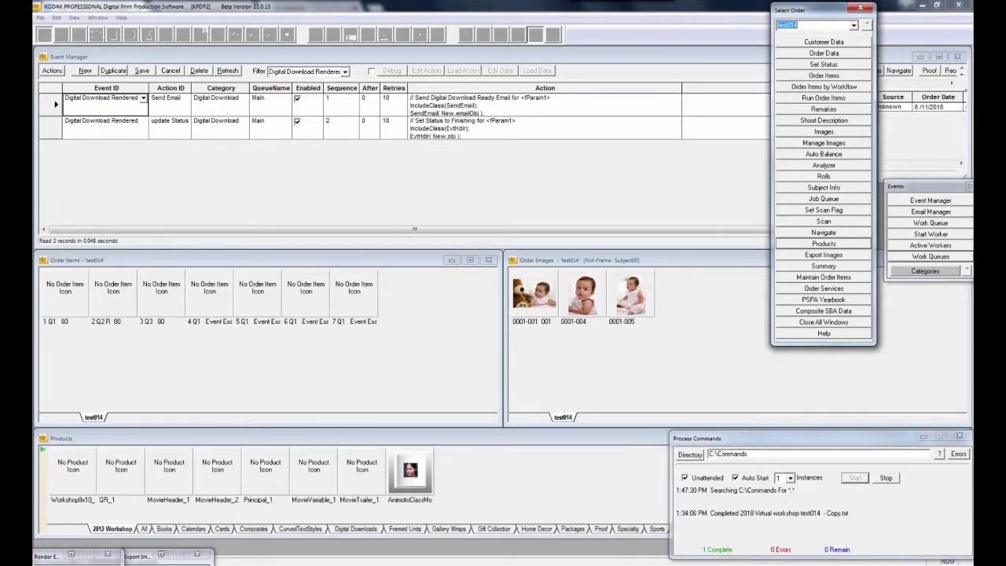
left_click_drag(600, 438, 474, 438)
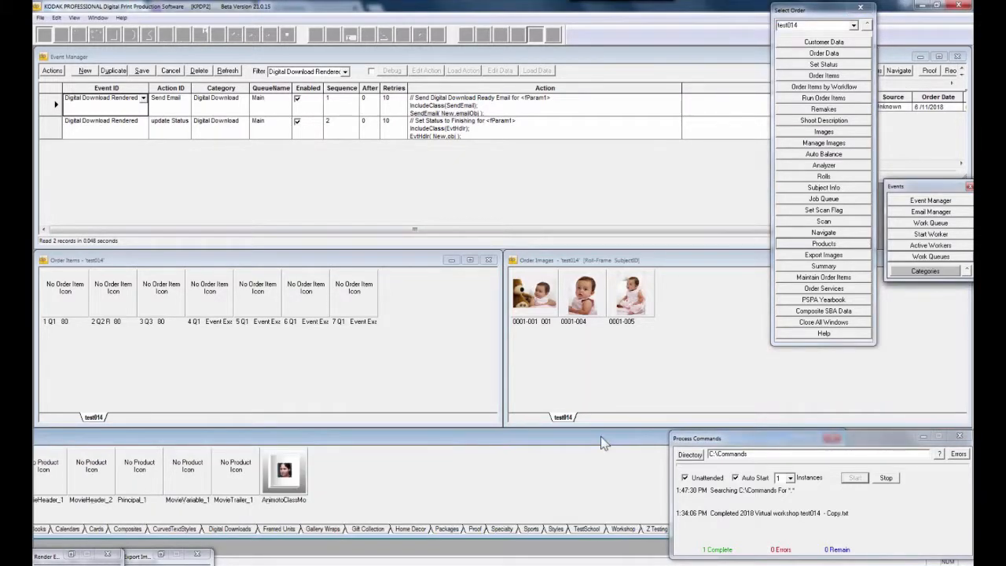
left_click(541, 534)
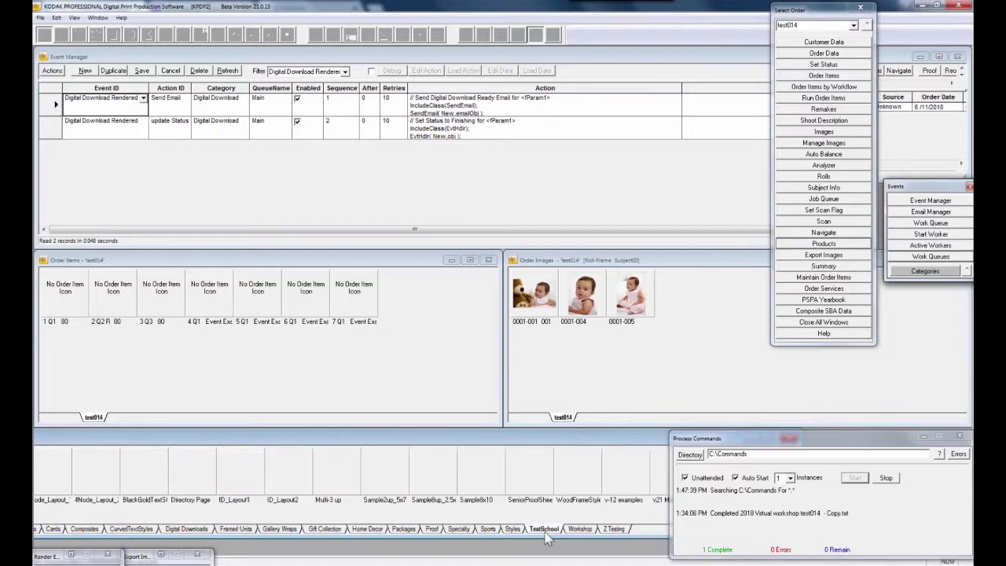
left_click_drag(563, 443, 457, 461)
left_click(607, 486)
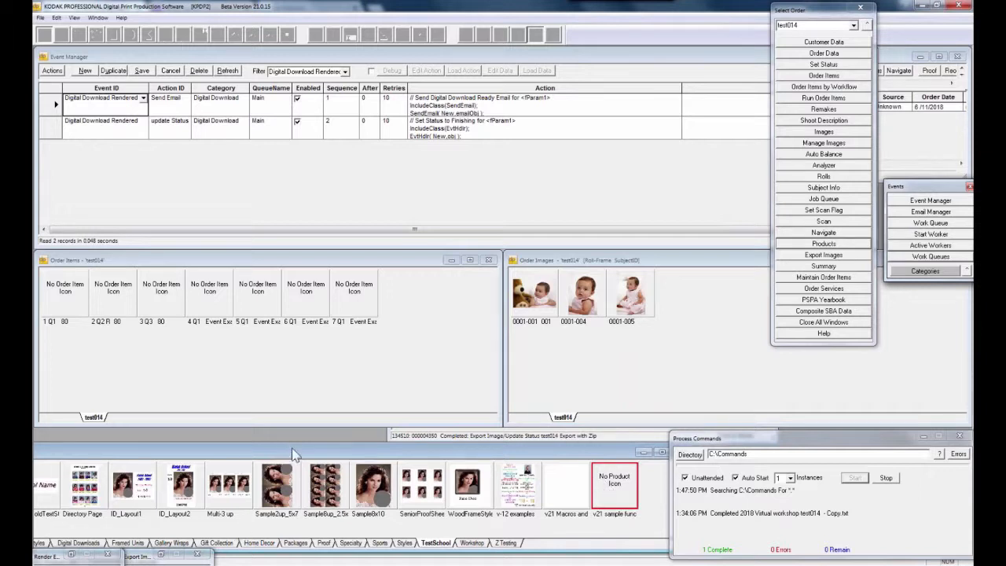
Add the Digital Downloads 'Event Example' product to test014 as item 8 with the first image
left_click_drag(293, 454, 262, 421)
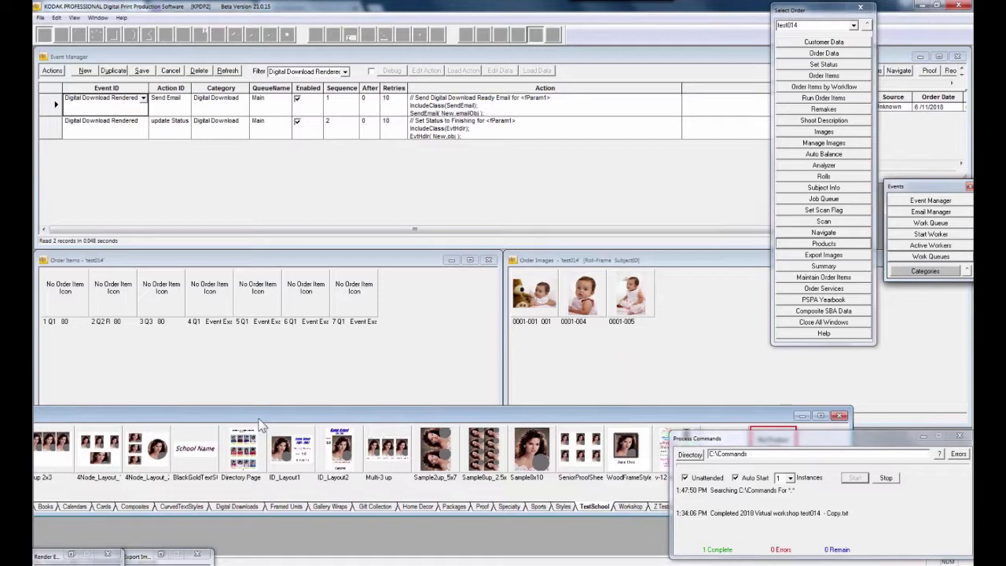
left_click(237, 506)
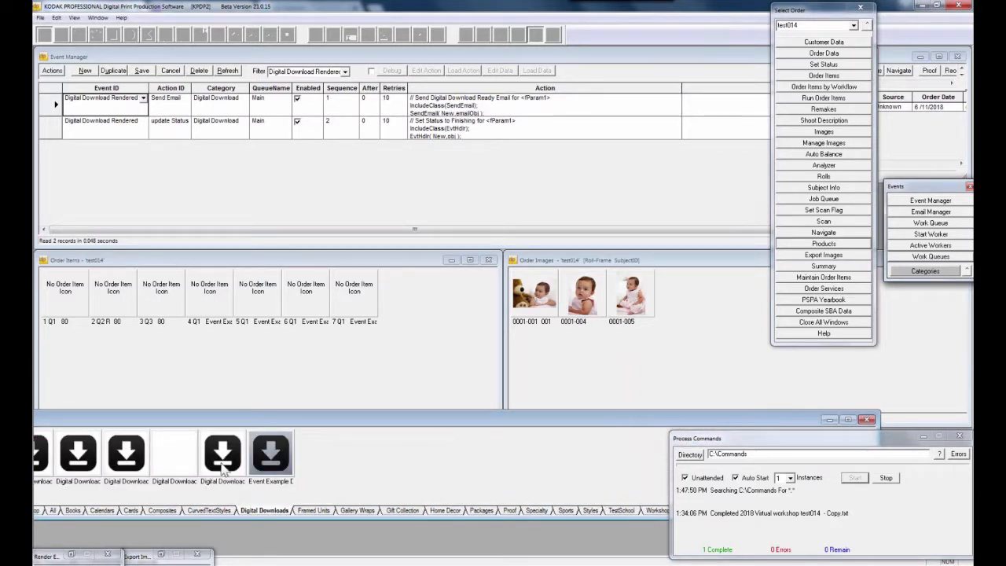
left_click(270, 458)
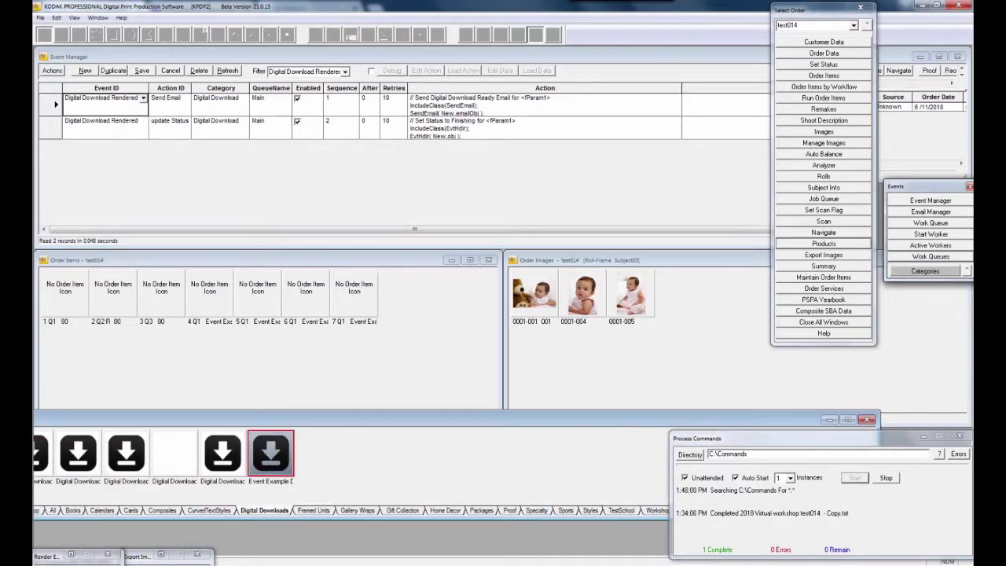
left_click(541, 305)
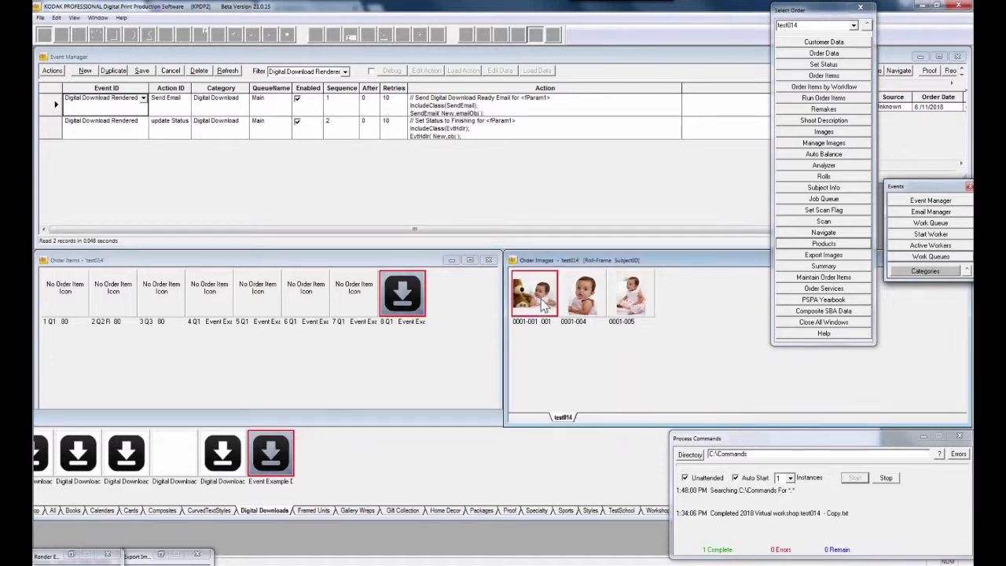
left_click_drag(541, 303, 396, 300)
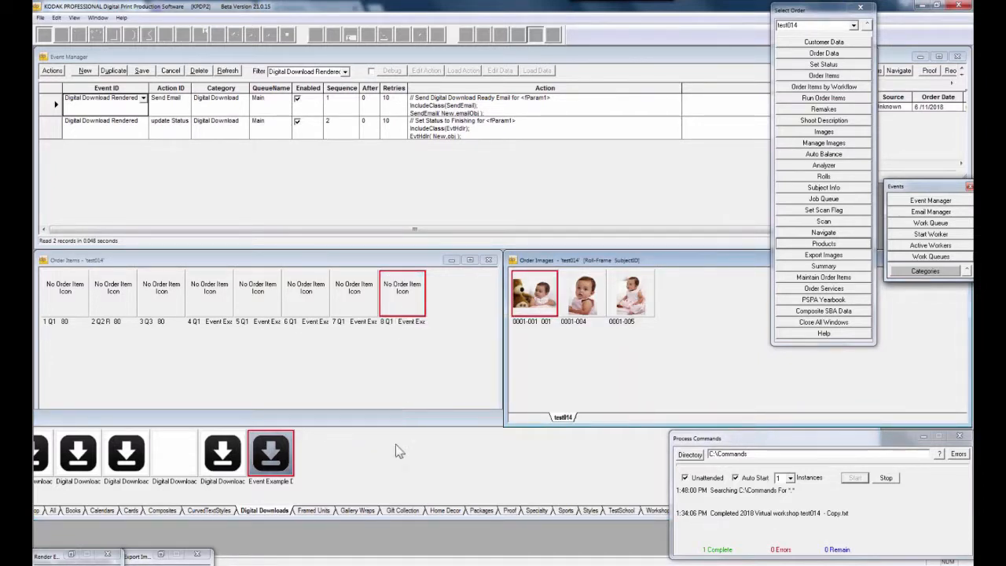
left_click_drag(400, 423, 400, 451)
Run the new order item 8
left_click(414, 311)
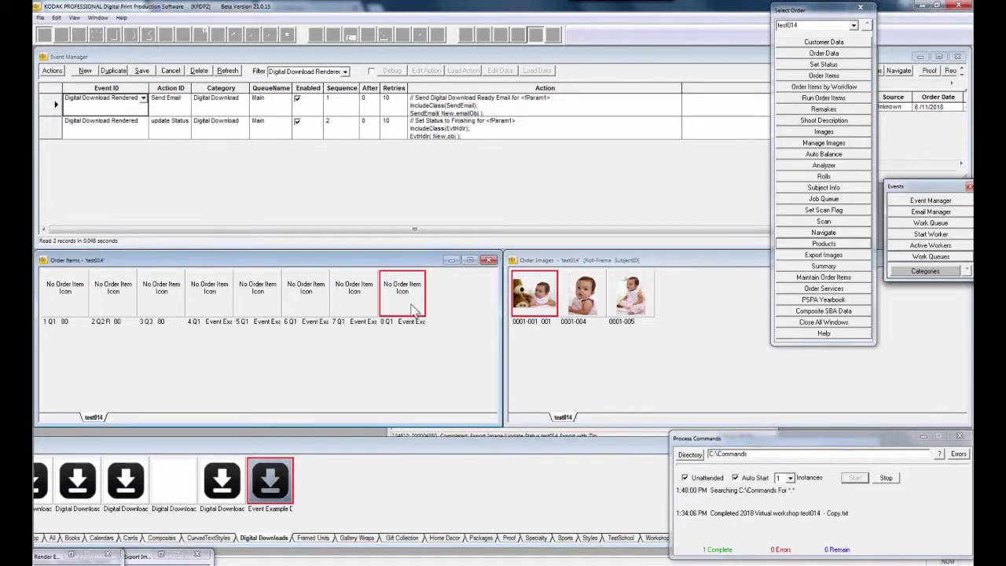
key("ctrl+p")
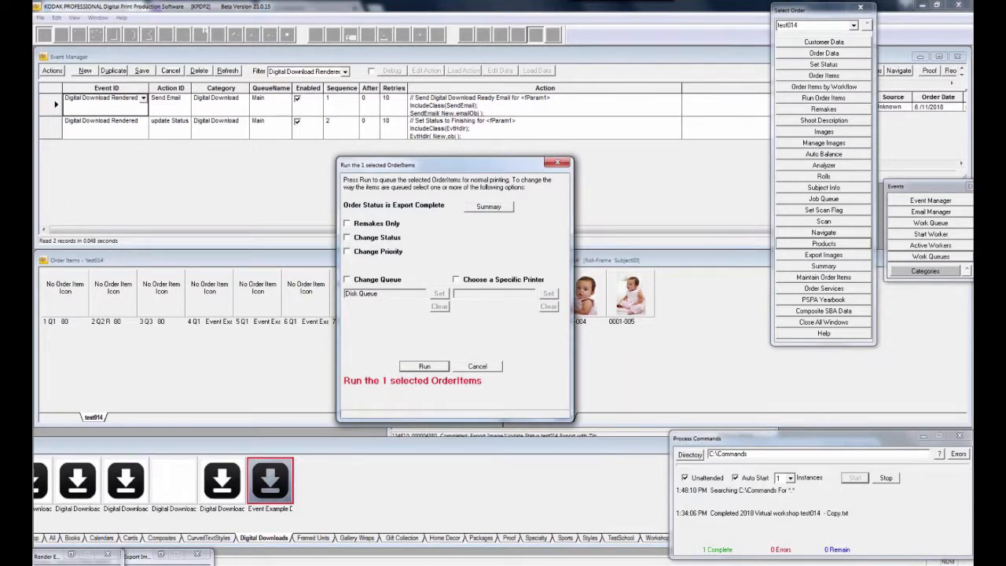
left_click(428, 368)
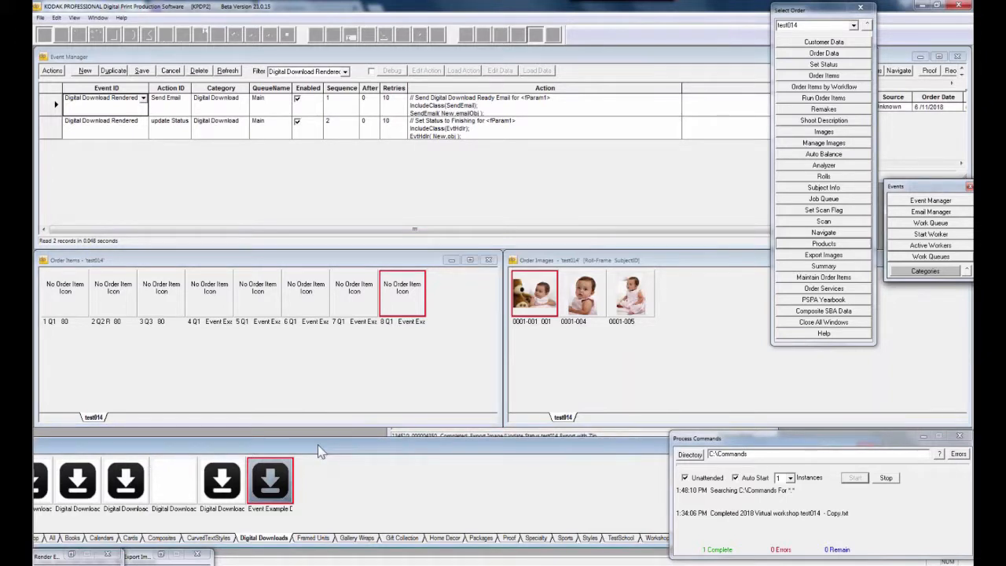
left_click_drag(317, 445, 547, 441)
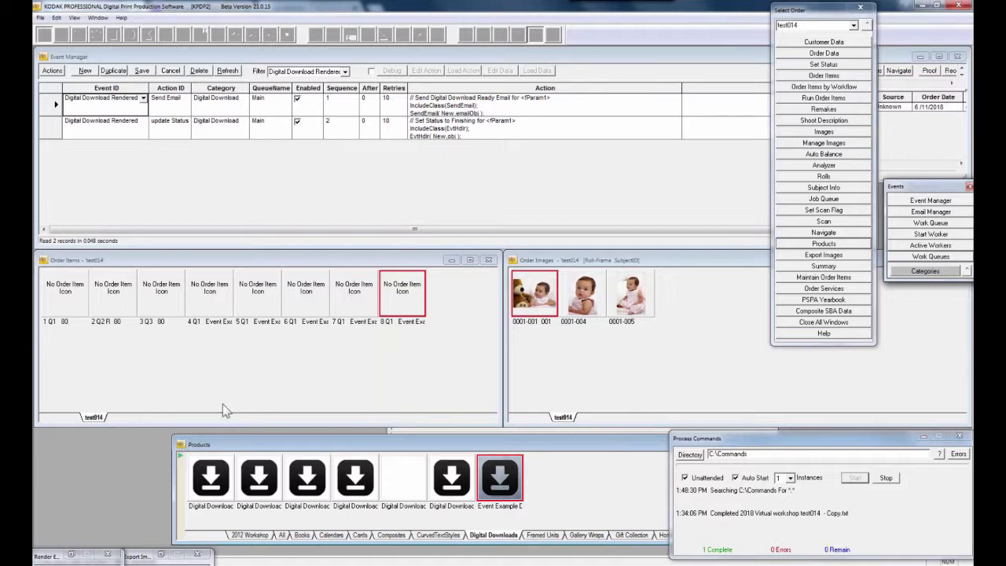
View the Event Example product's layout as text in Notepad++
right_click(496, 484)
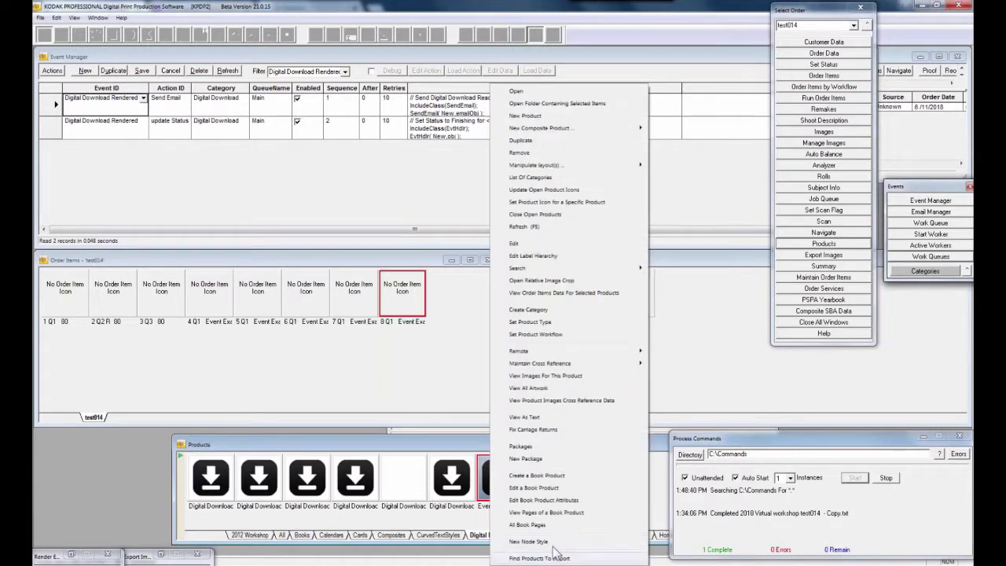
left_click(548, 418)
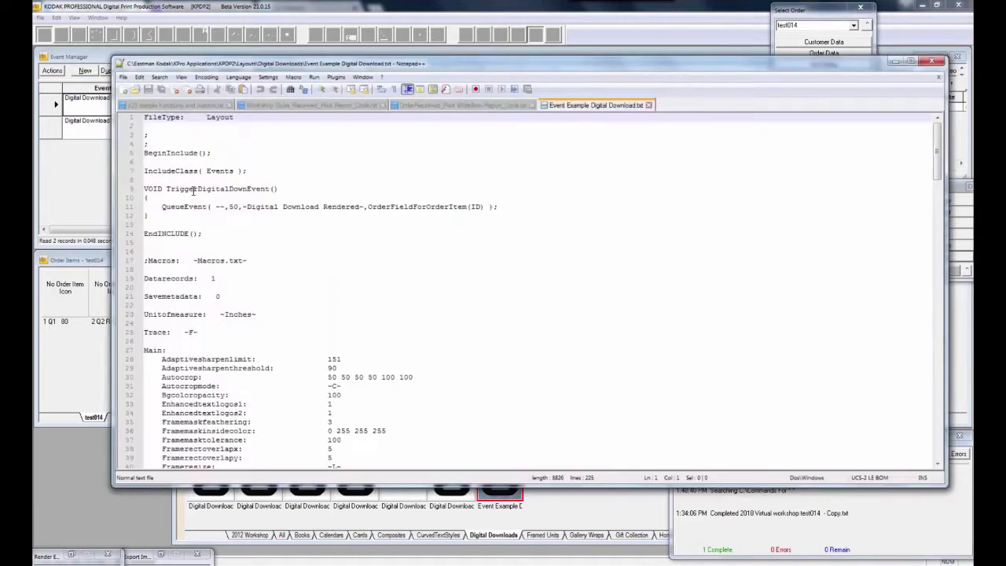
Highlight the TriggerDigitalDownEvent function and its QueueEvent statement on line 11
left_click_drag(448, 210, 470, 240)
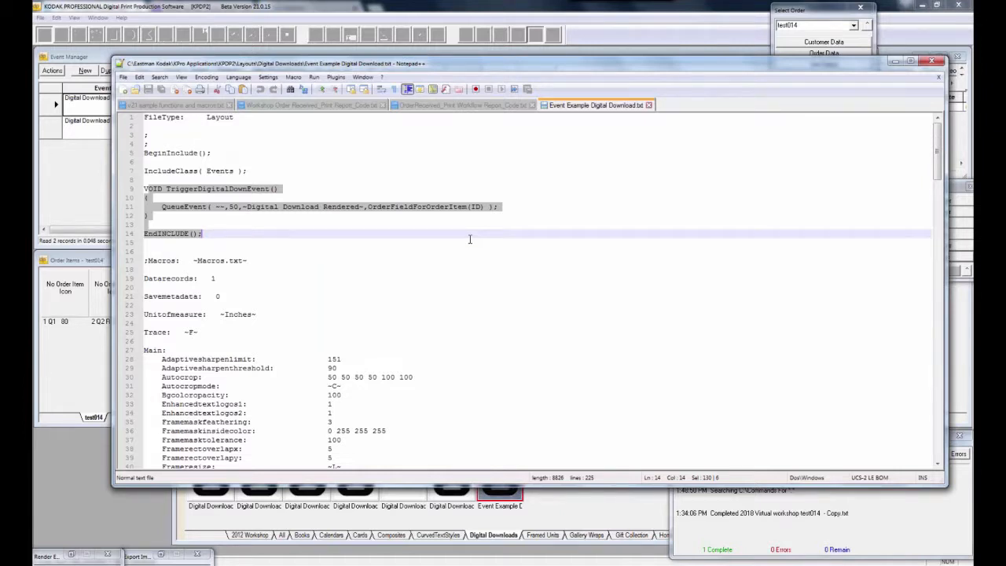
left_click(150, 198)
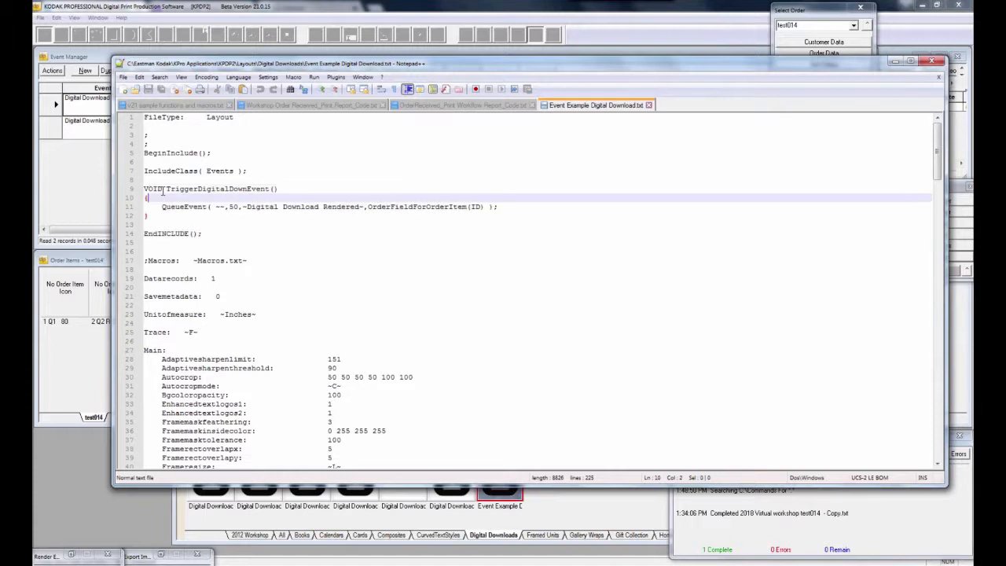
left_click(139, 189)
left_click(229, 236)
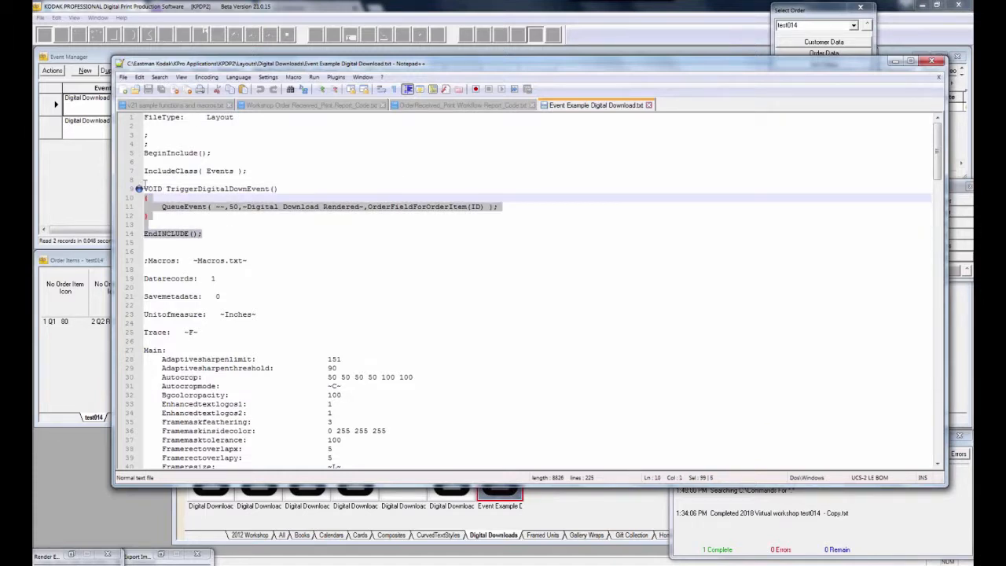
left_click(184, 206)
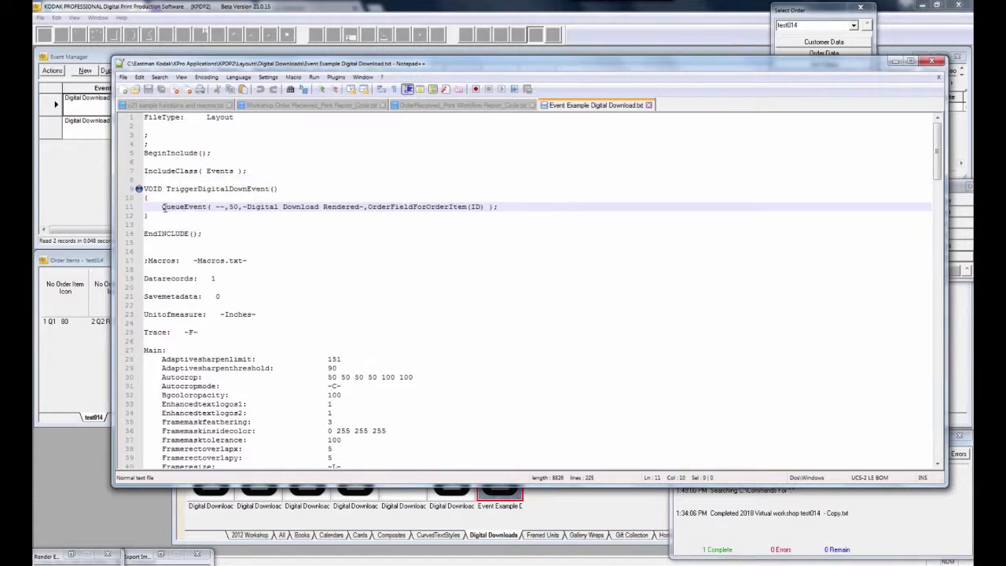
key("shift+End")
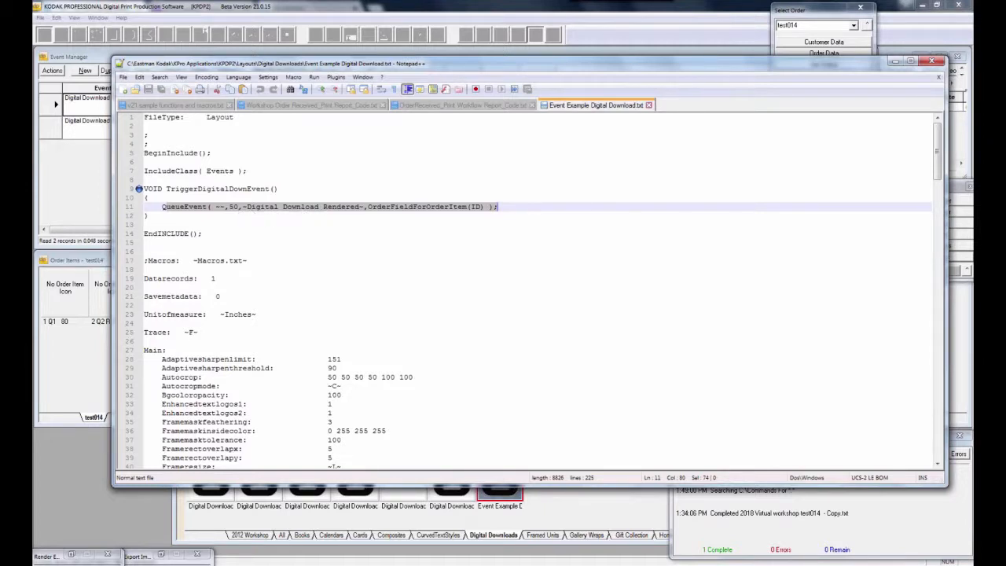
left_click(411, 285)
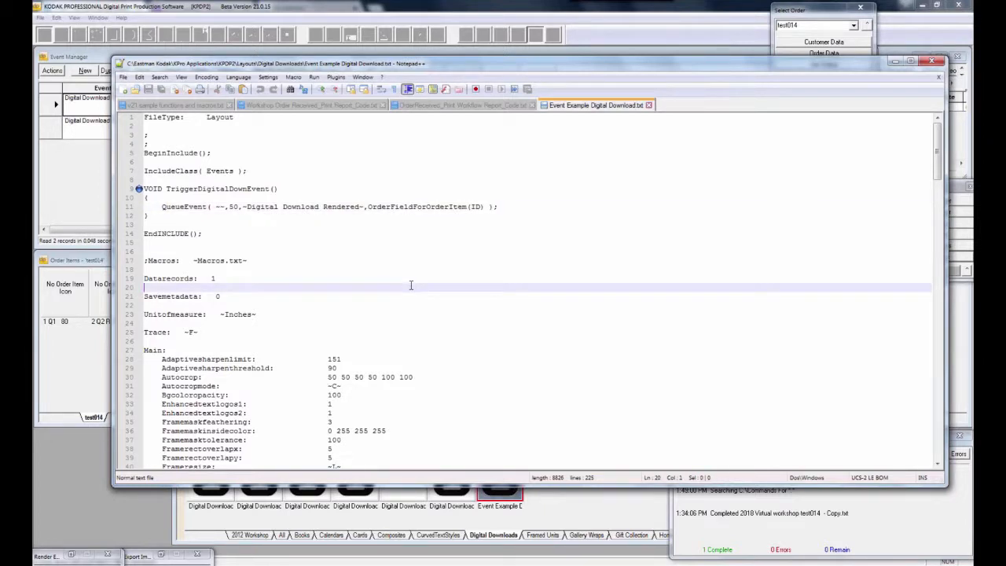
Mark the Processafter setting on line 161 and its ~TriggerDigitalDownEvent();~ value
scroll(410, 285, "down", 5)
scroll(416, 294, "down", 20)
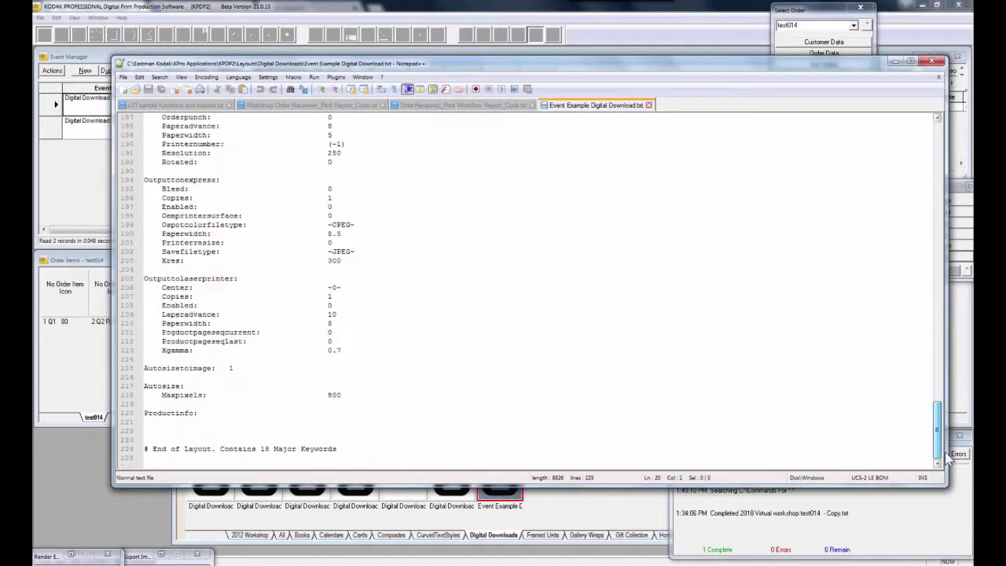
scroll(437, 344, "up", 5)
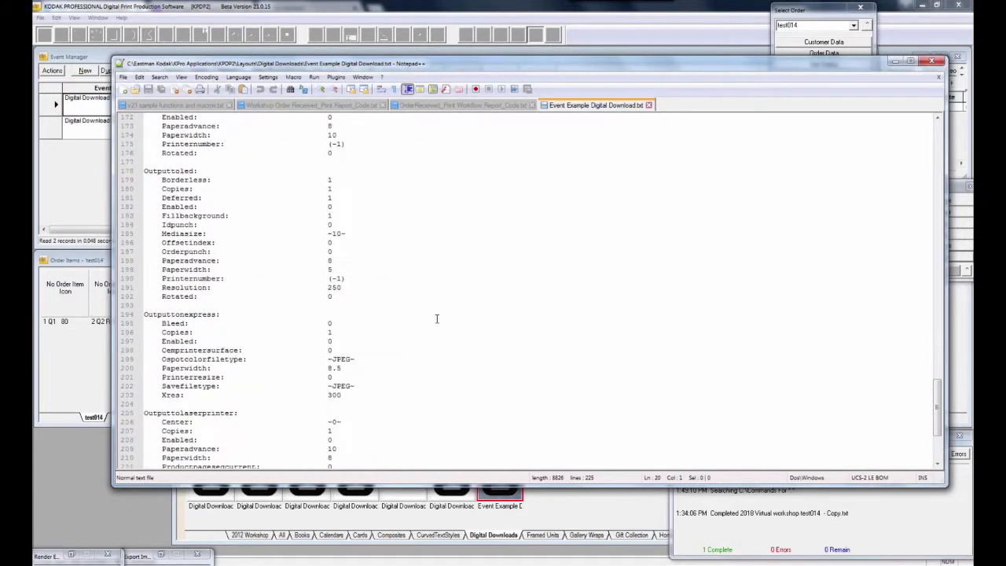
scroll(437, 319, "up", 7)
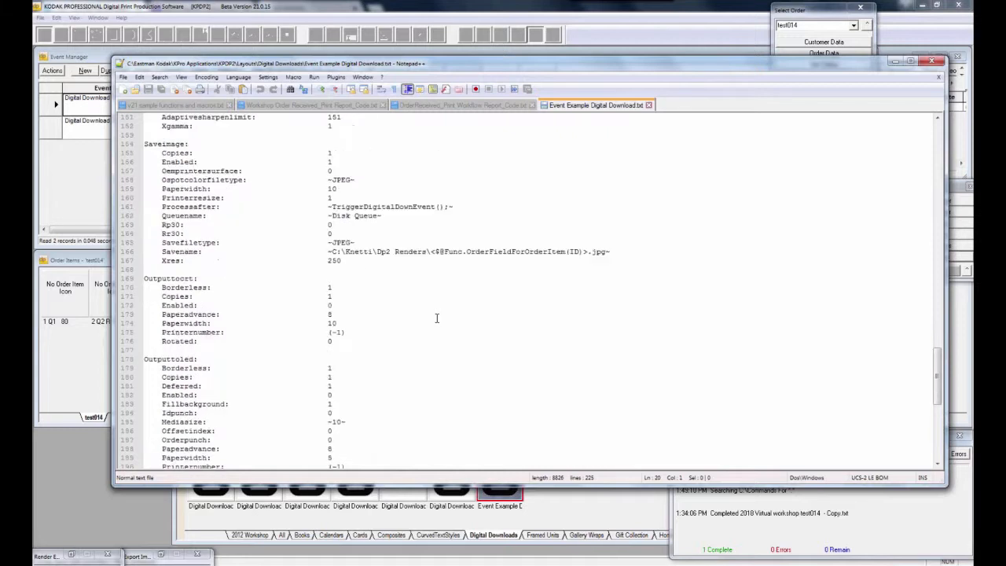
left_click_drag(162, 206, 242, 206)
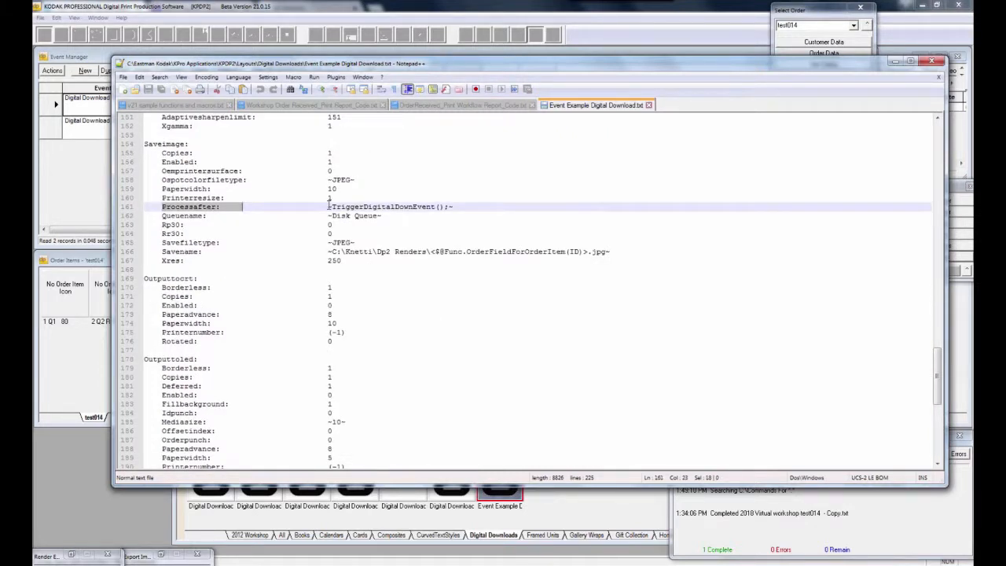
left_click_drag(327, 207, 455, 207)
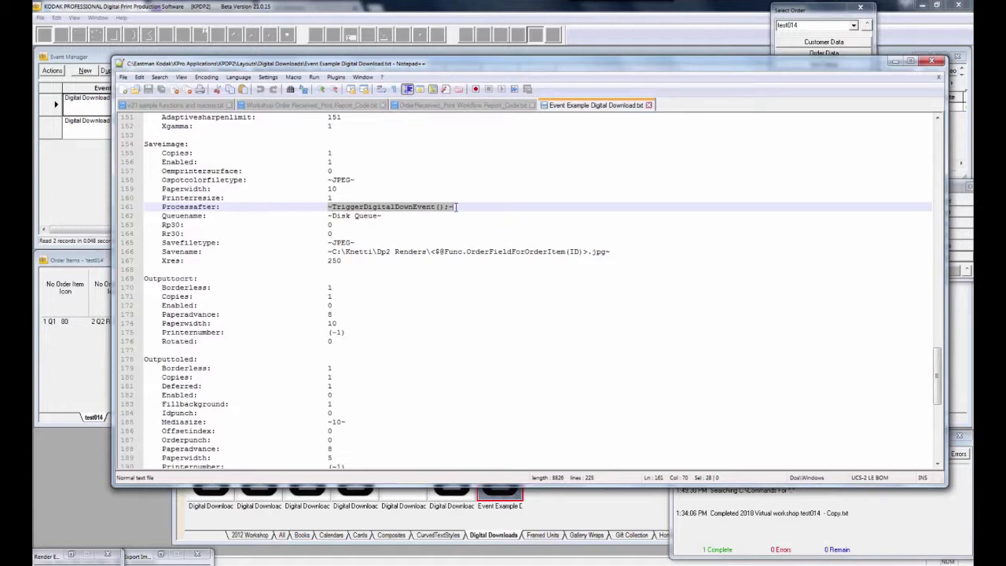
Read the Digital Download Ready email in Outlook with test014.jpg (209 KB) attached, then return to DP2
left_click(895, 61)
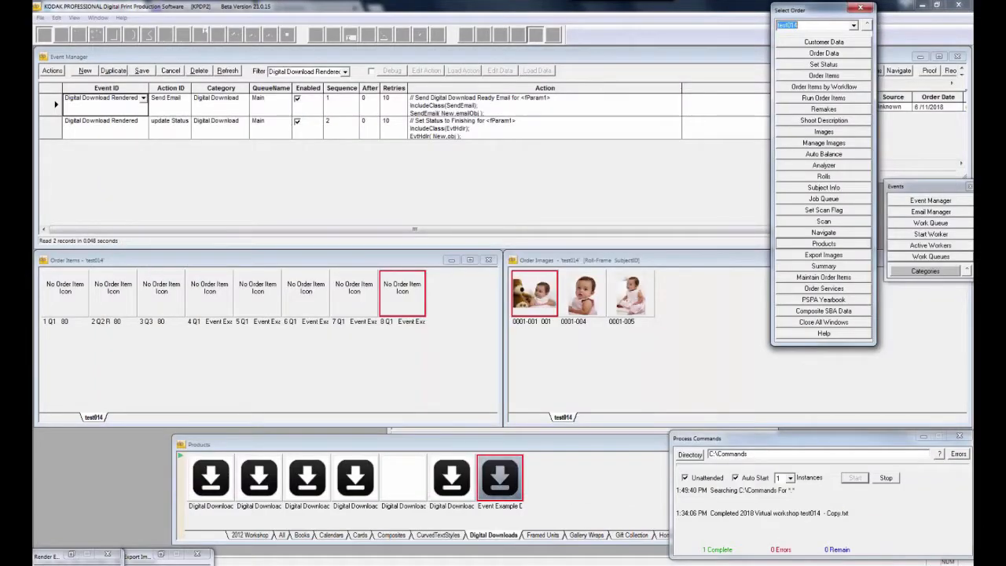
left_click(114, 564)
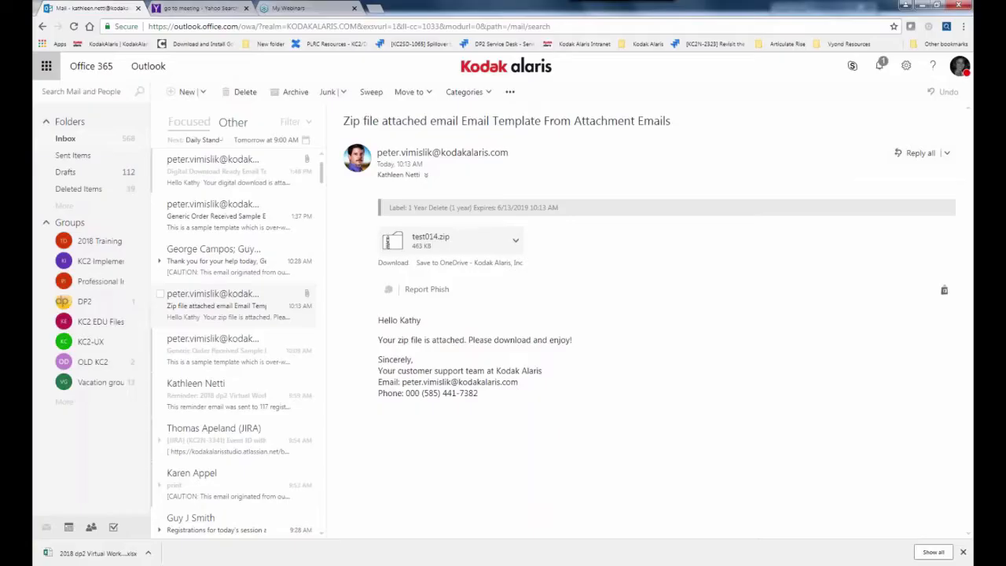
left_click(221, 188)
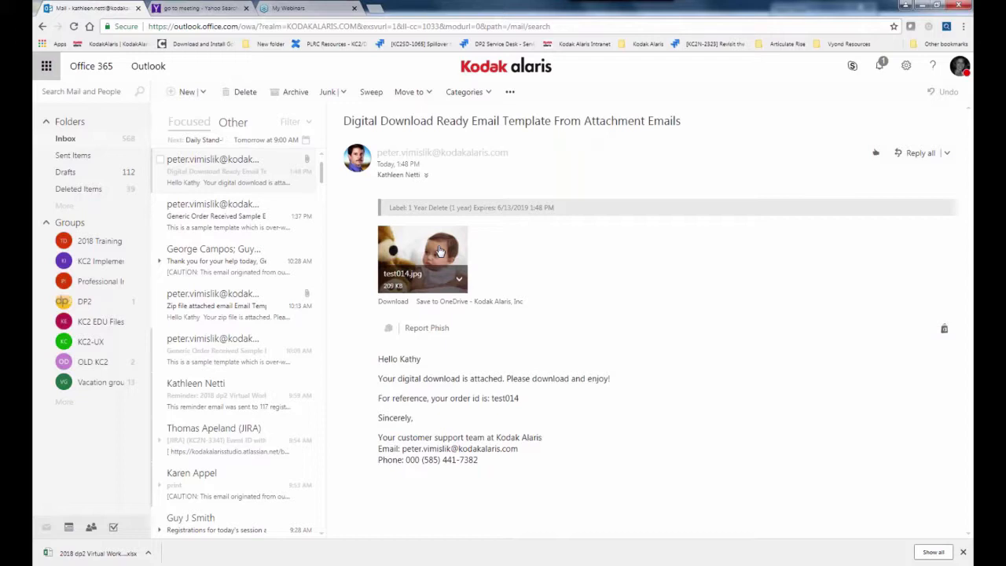
left_click(285, 564)
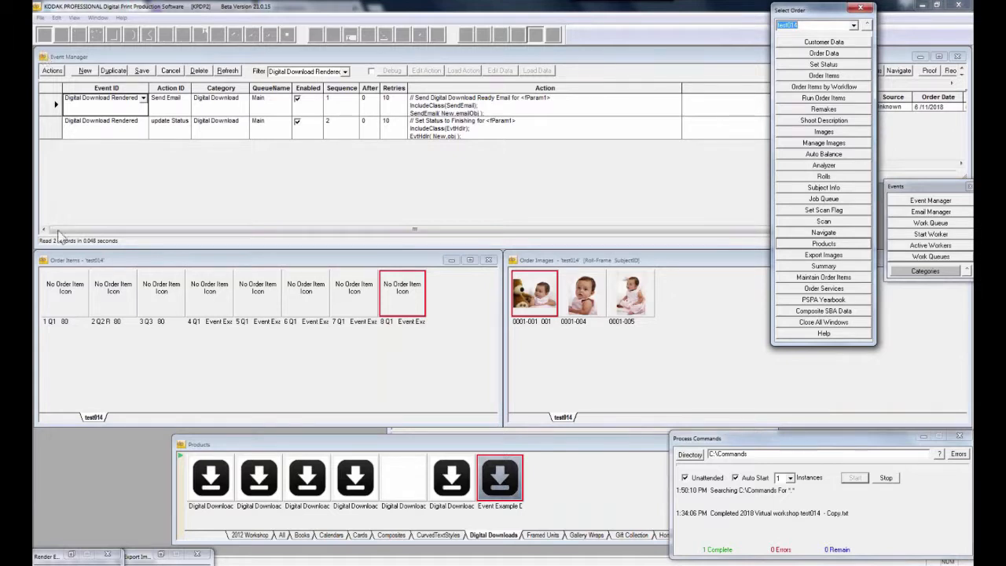
Filter Event Manager to the OrderShipped actions, then close the Order Items and Order Images windows
left_click(344, 71)
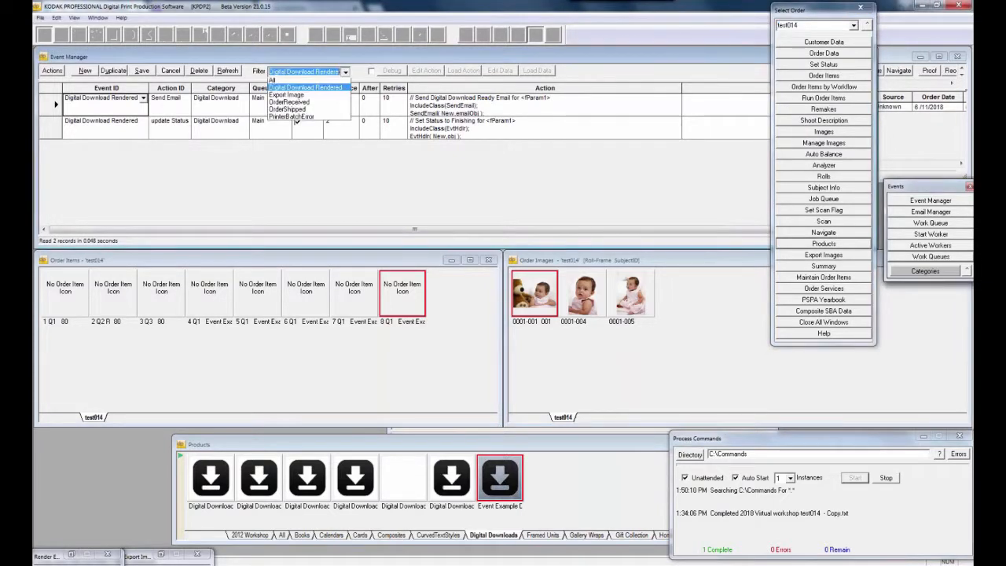
left_click(337, 113)
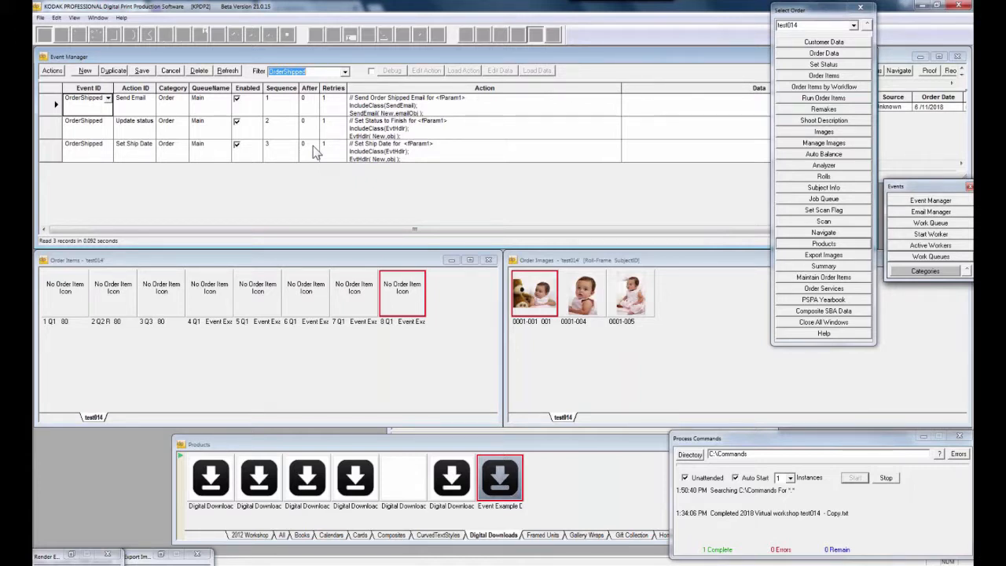
left_click(488, 261)
left_click_drag(566, 267, 183, 256)
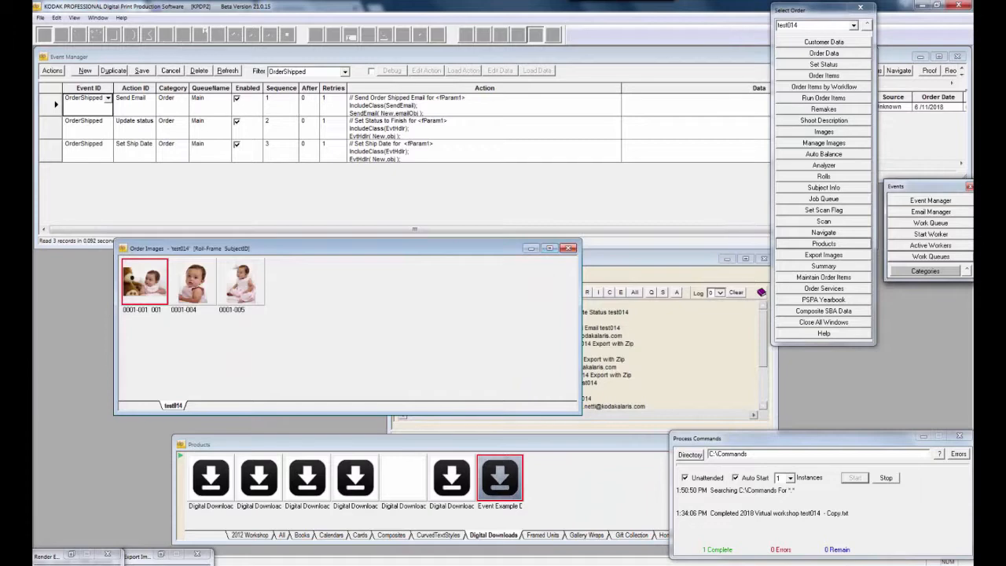
left_click(570, 248)
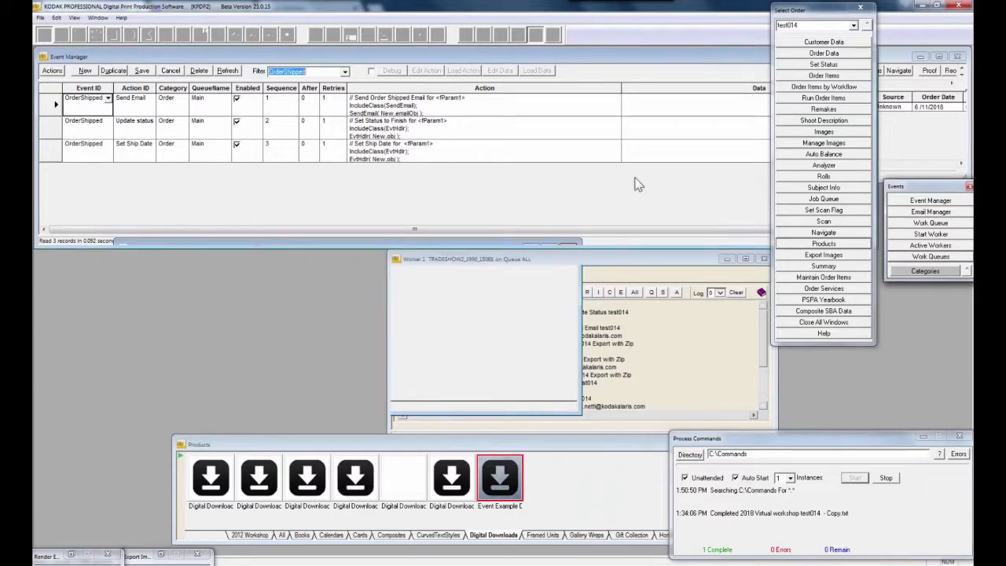
Set order test014's DP2 status from Finishing to Shipped and confirm the change
left_click(832, 66)
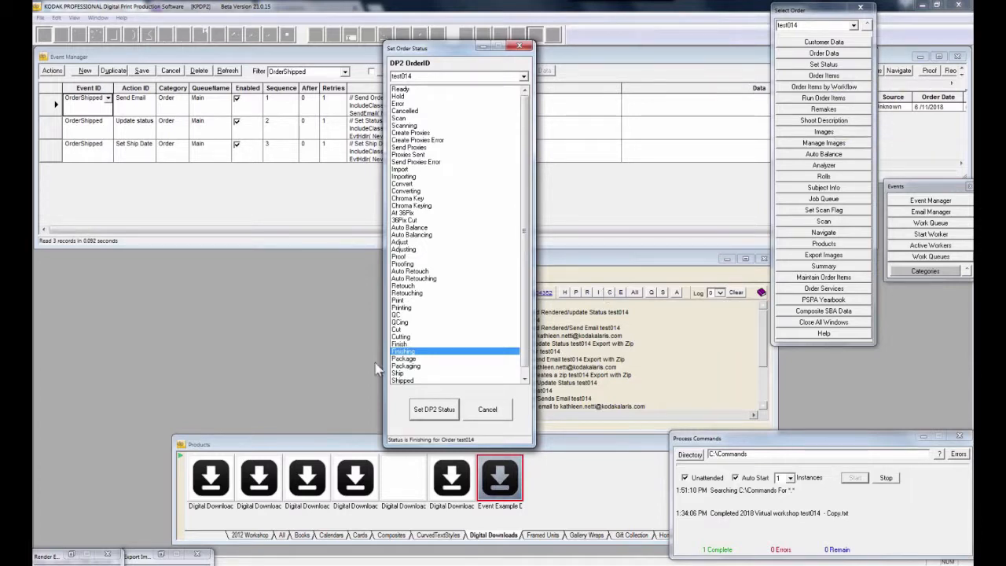
left_click(403, 381)
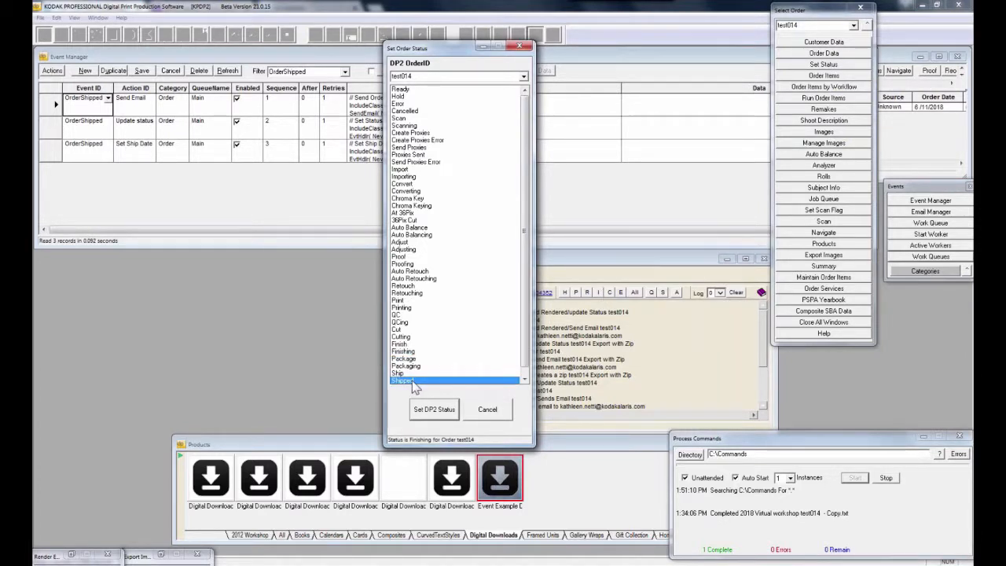
double_click(420, 77)
left_click(824, 53)
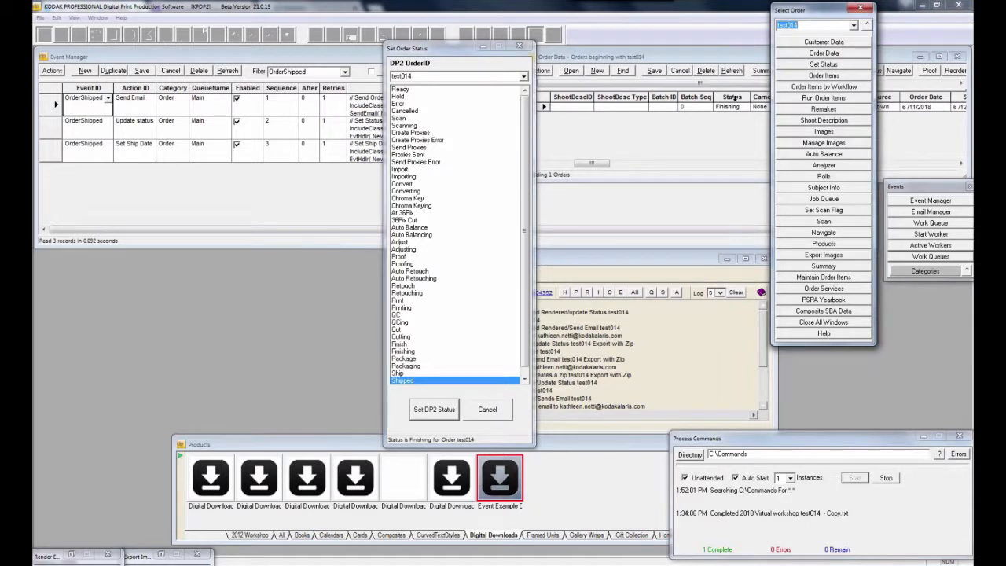
left_click_drag(612, 63, 707, 62)
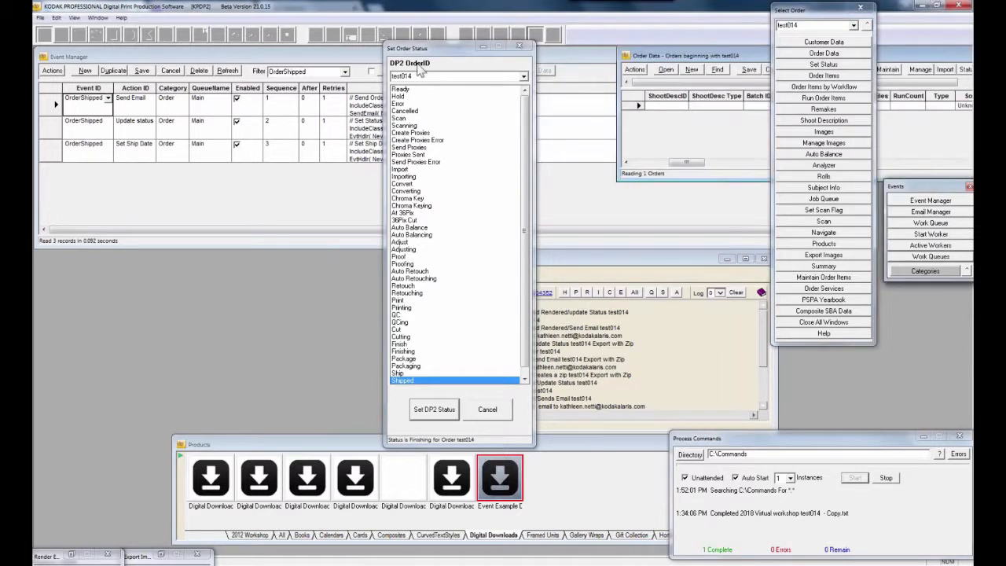
left_click(435, 409)
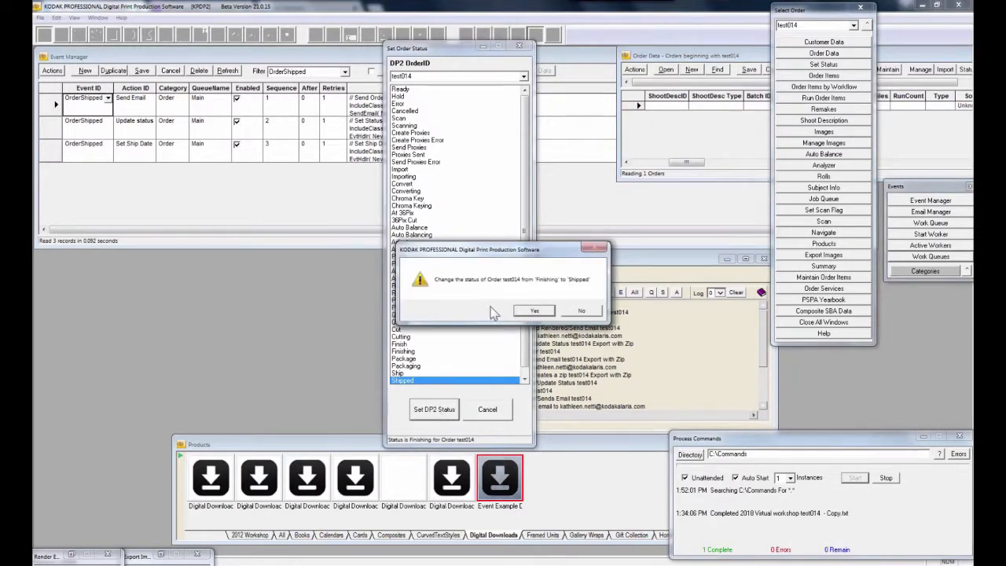
left_click(543, 311)
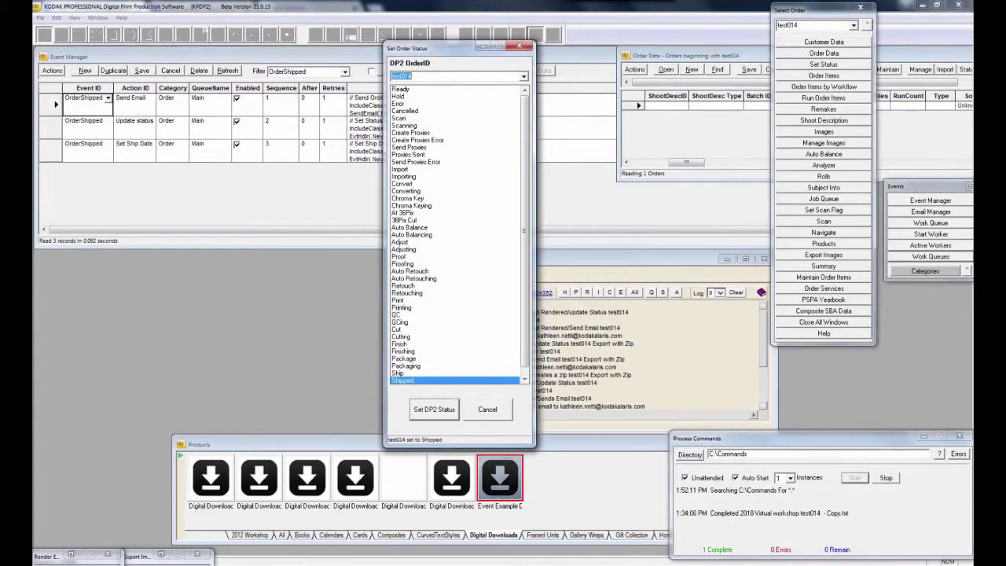
left_click(520, 49)
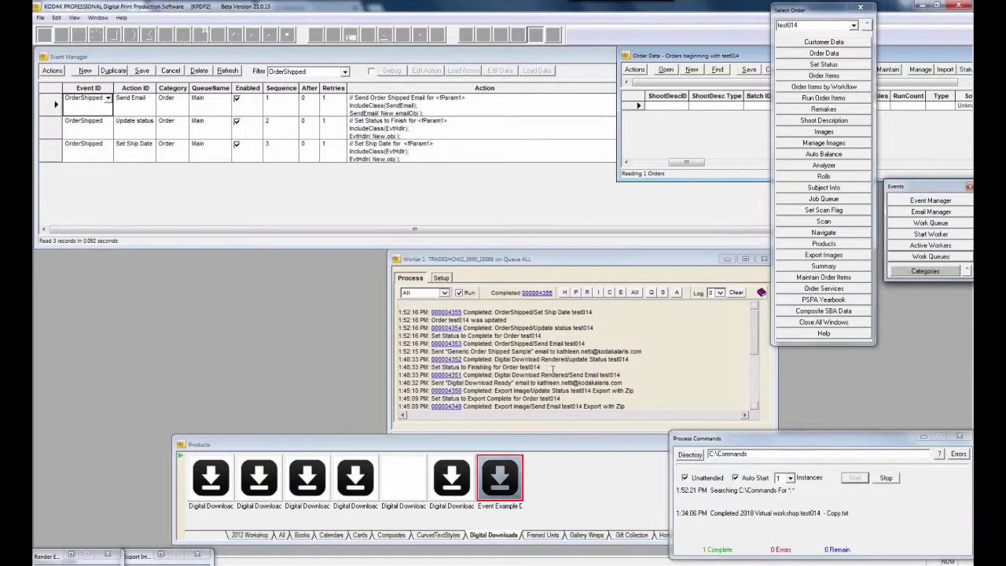
Mark the Digital Download Rendered, shipped-email and OrderShipped log lines, then refresh Order Data to show Complete
left_click_drag(541, 360, 627, 361)
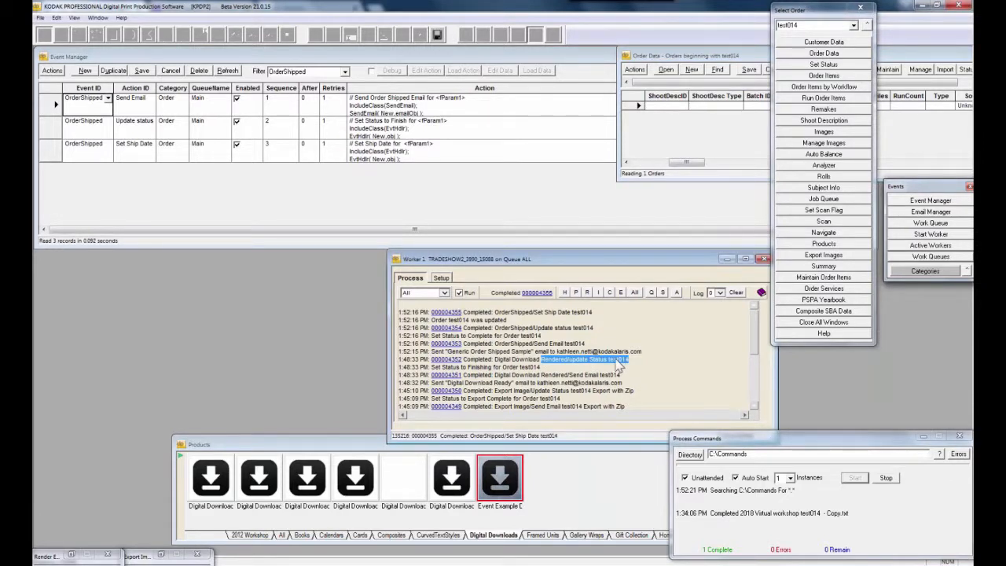
left_click_drag(533, 351, 642, 354)
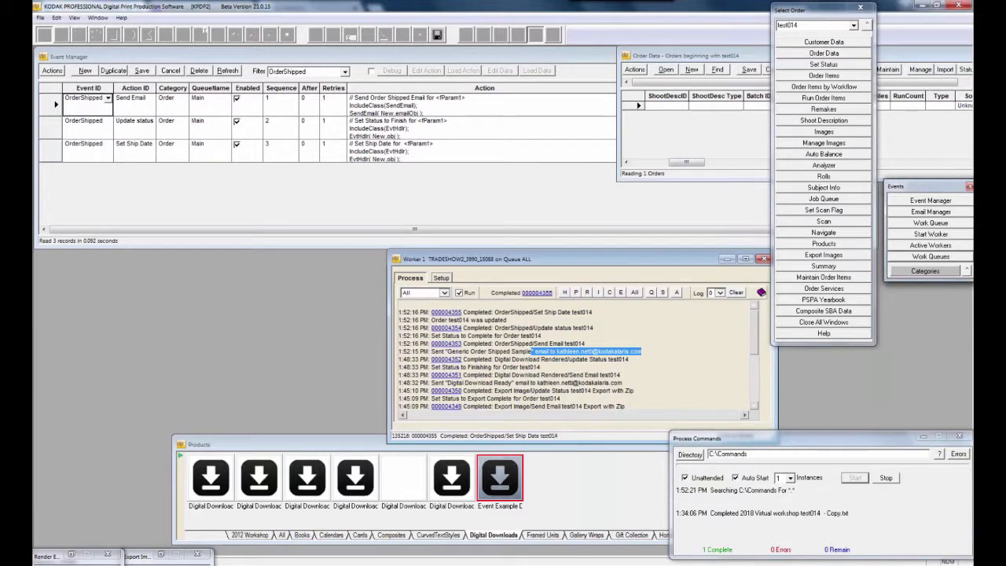
left_click_drag(494, 328, 596, 332)
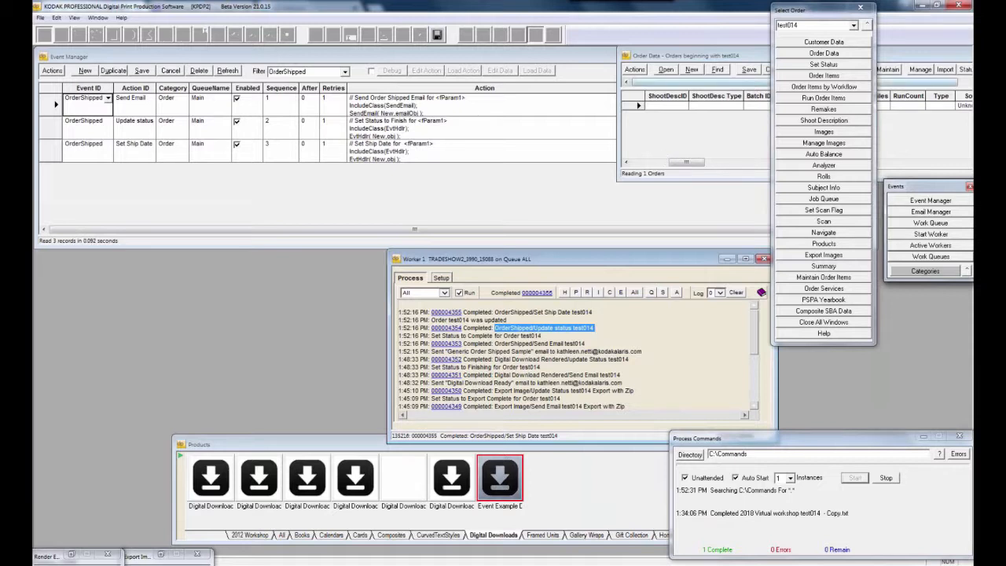
left_click(597, 76)
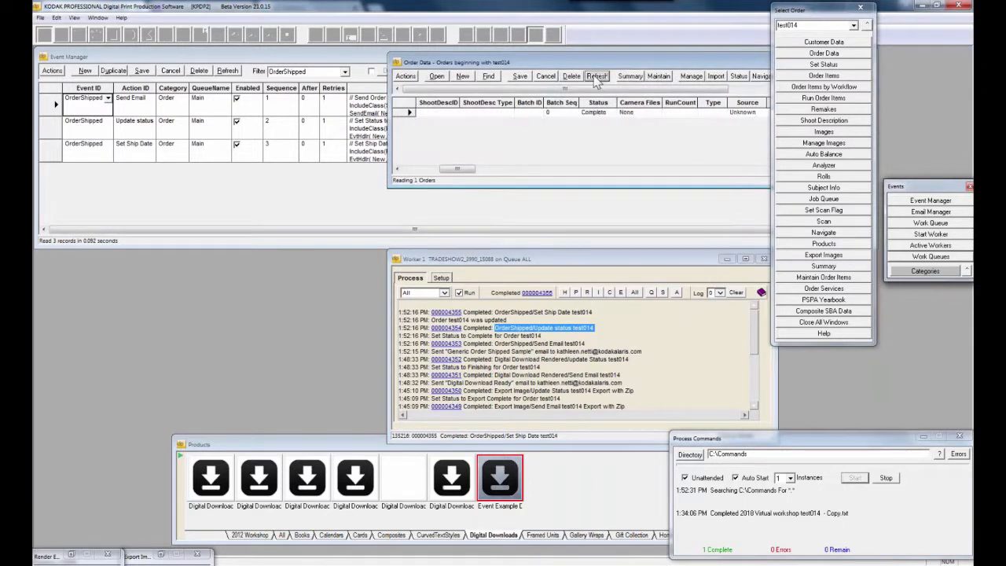
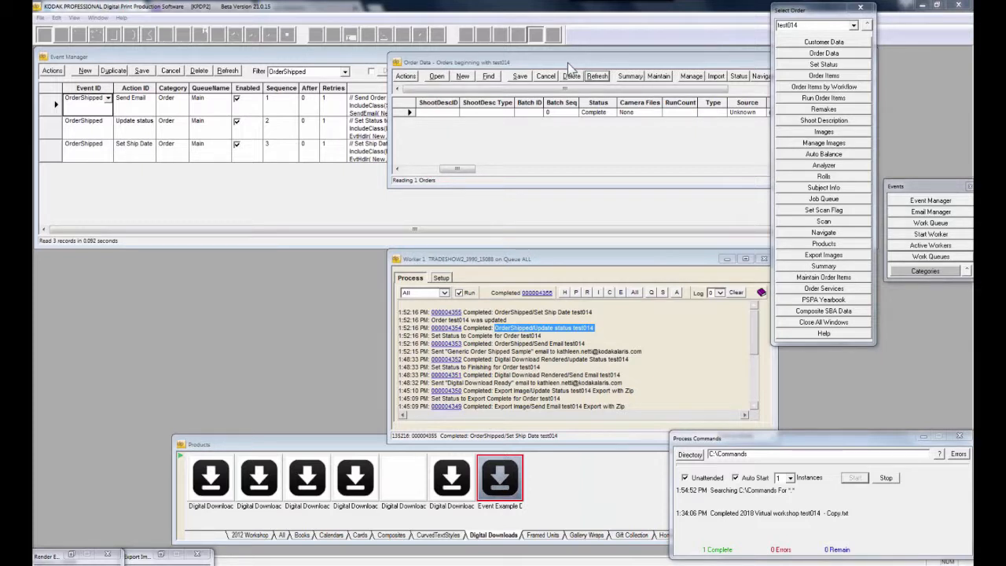
Move the Order Data and Select Order windows aside, bring Event Manager forward, and open Email Manager
left_click_drag(568, 63, 439, 139)
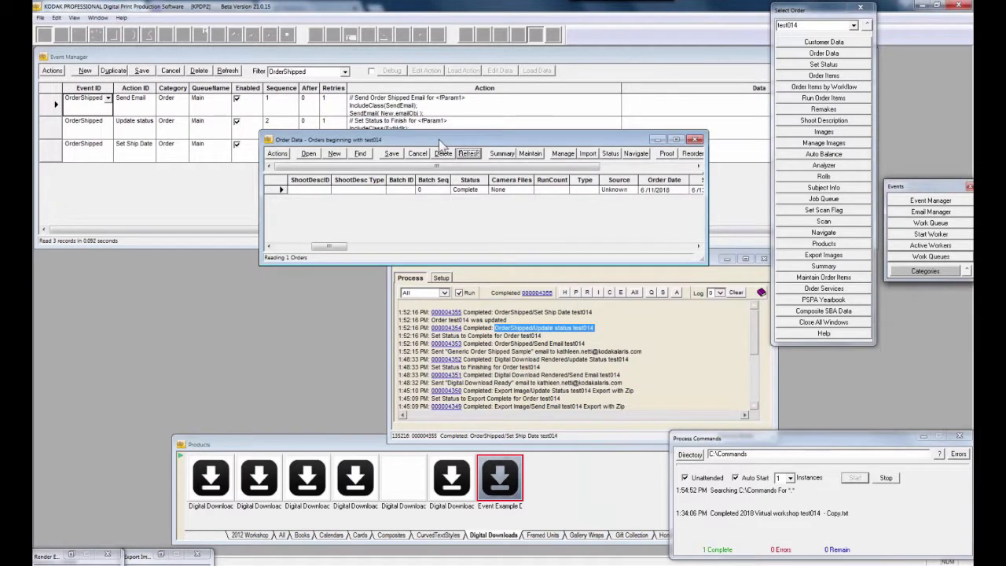
left_click(895, 30)
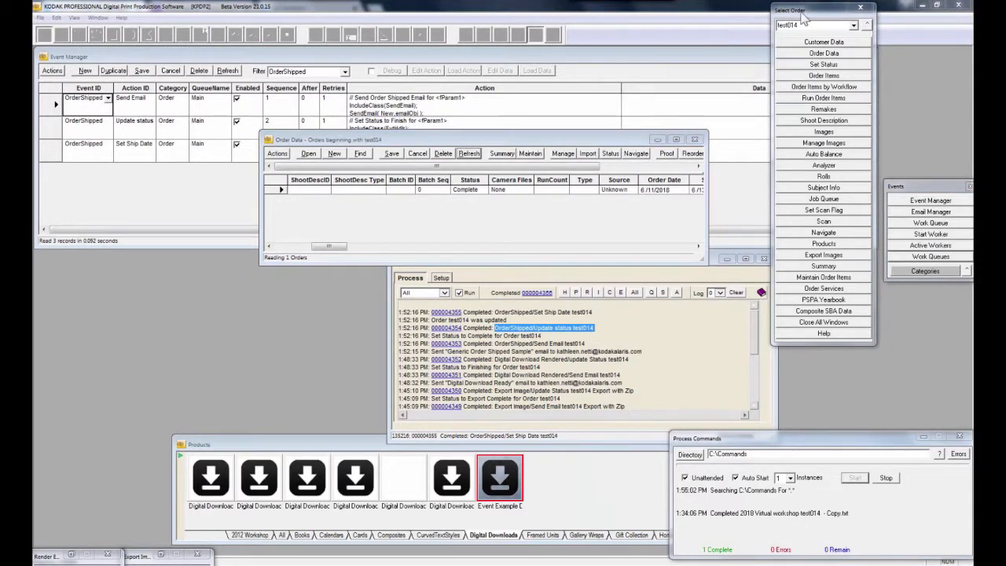
left_click_drag(803, 12, 892, 14)
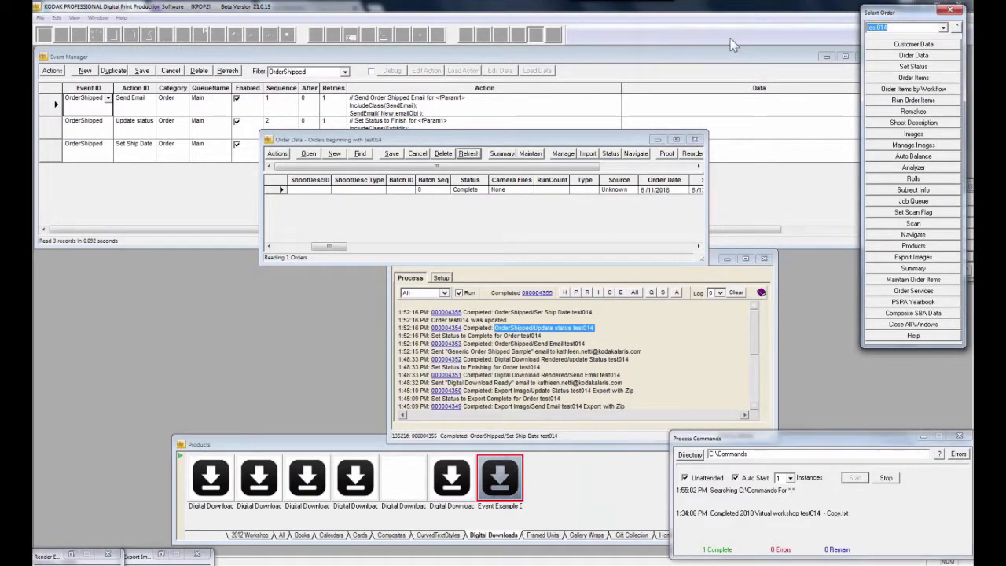
left_click(899, 68)
left_click_drag(908, 13, 906, 42)
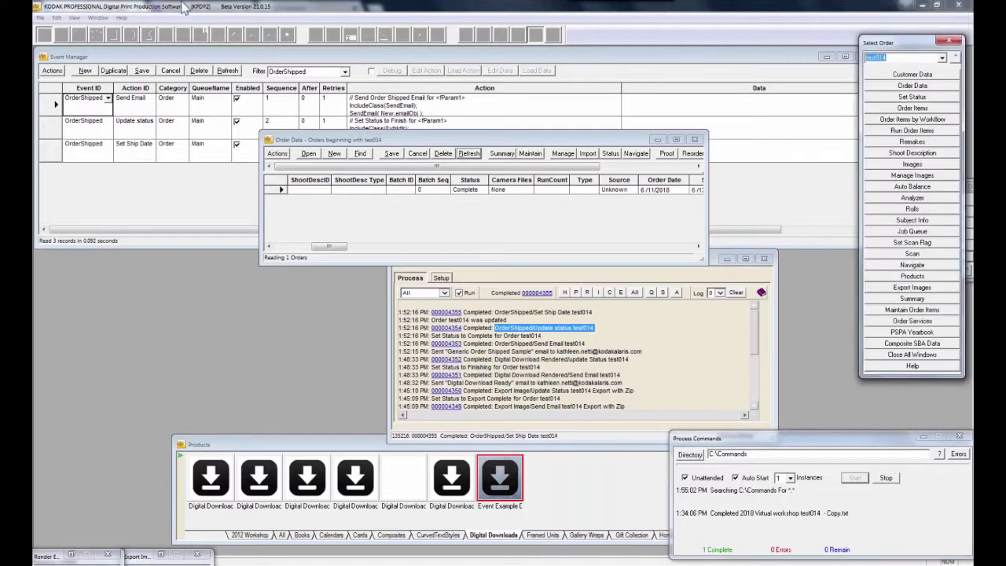
left_click(179, 58)
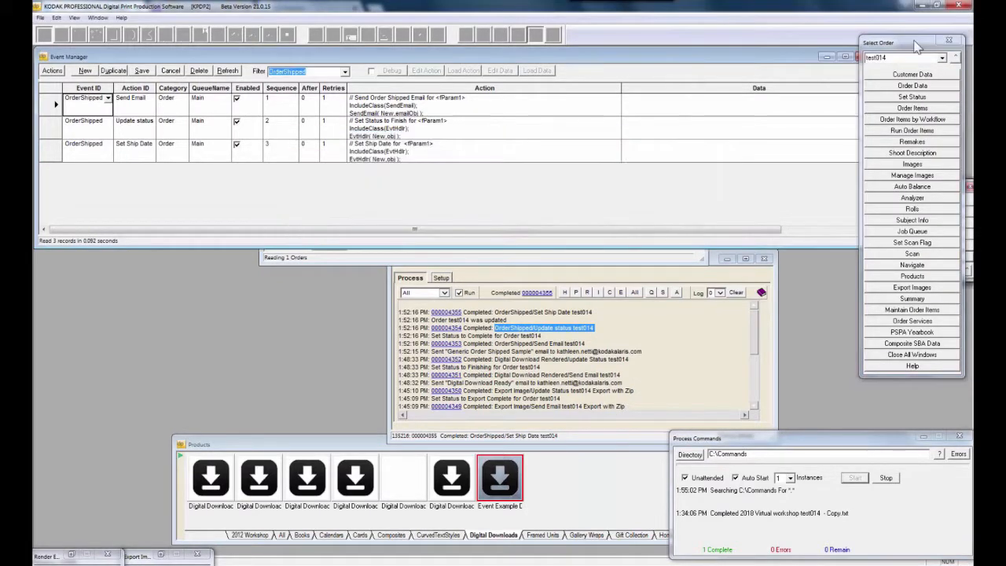
left_click_drag(913, 42, 773, 47)
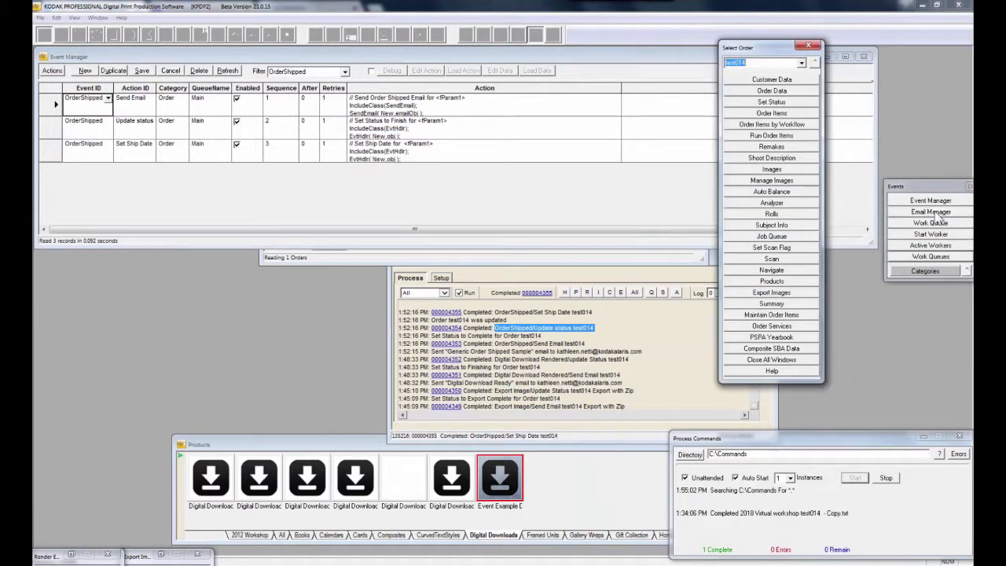
left_click(934, 213)
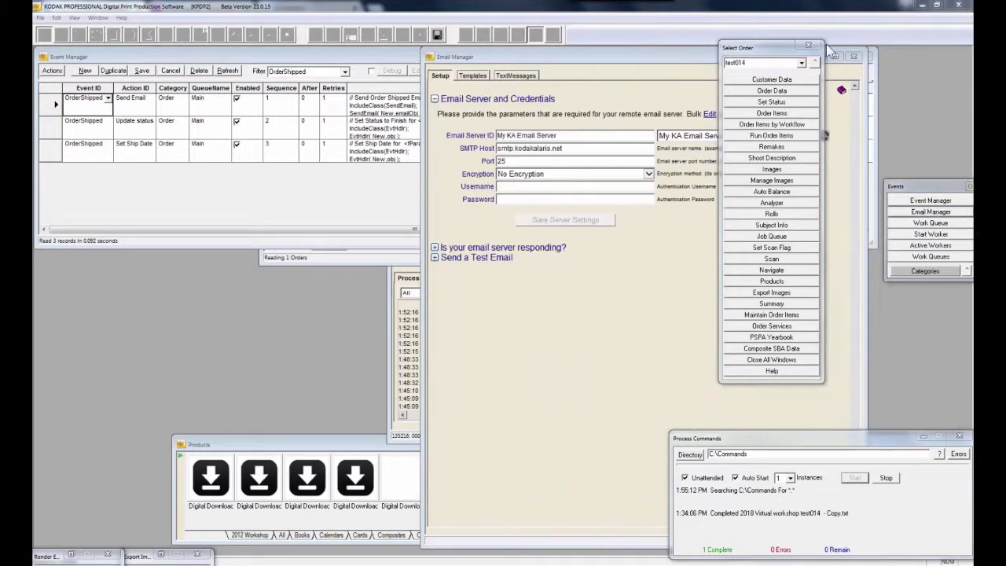
Shift Email Manager left, highlight the SMTP host address and expand 'Is your email server responding?'
left_click_drag(512, 58, 314, 56)
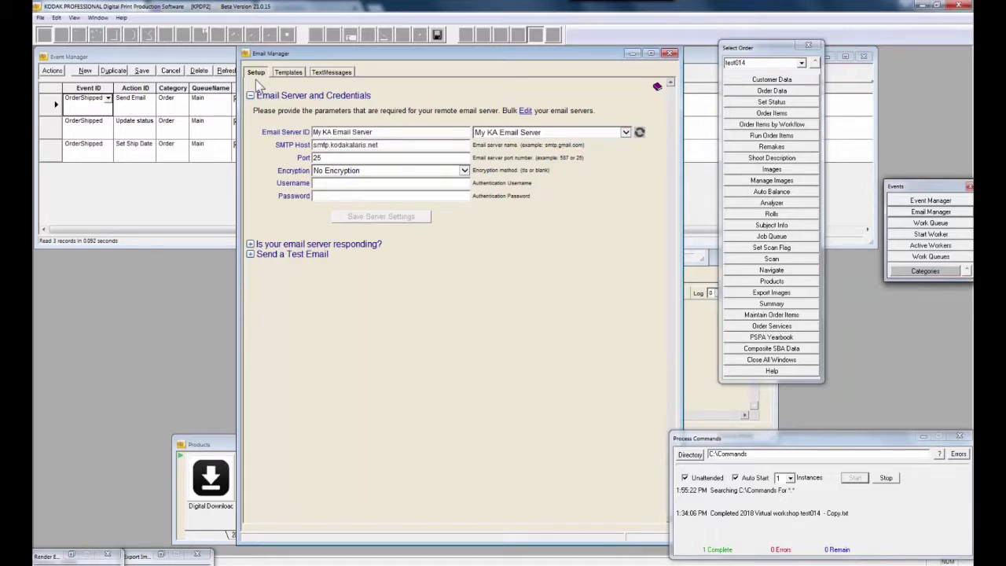
left_click_drag(406, 144, 300, 145)
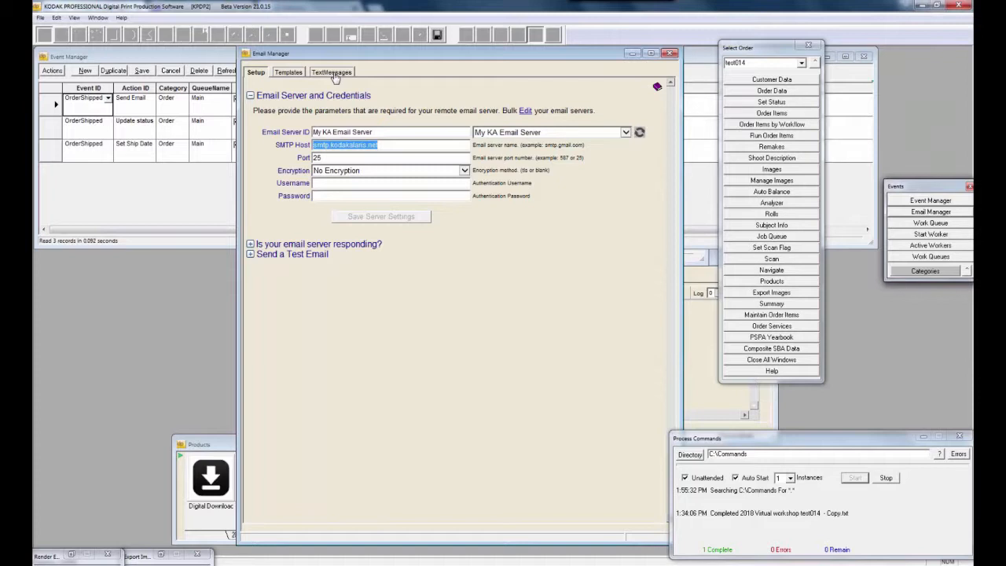
left_click(250, 246)
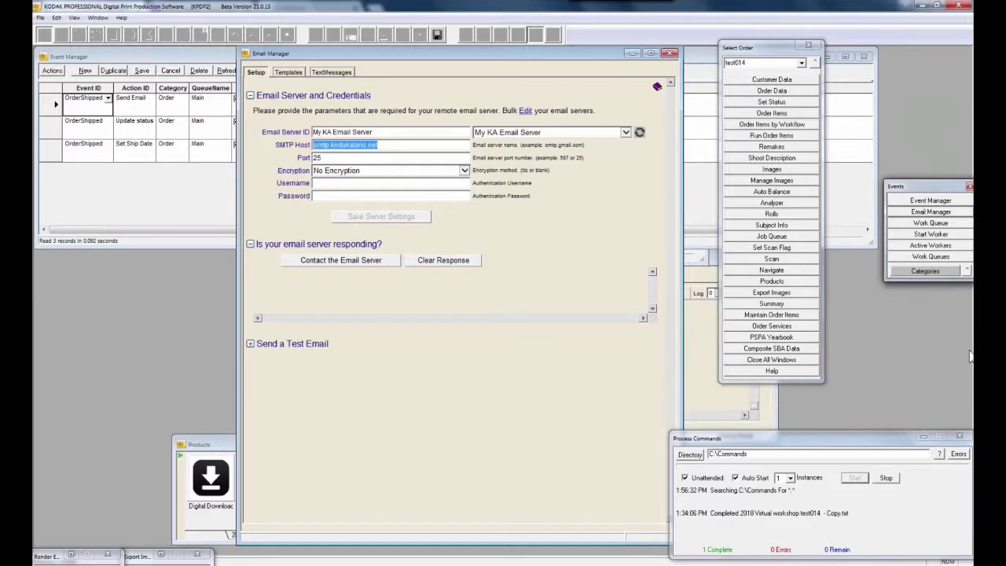
left_click(968, 288)
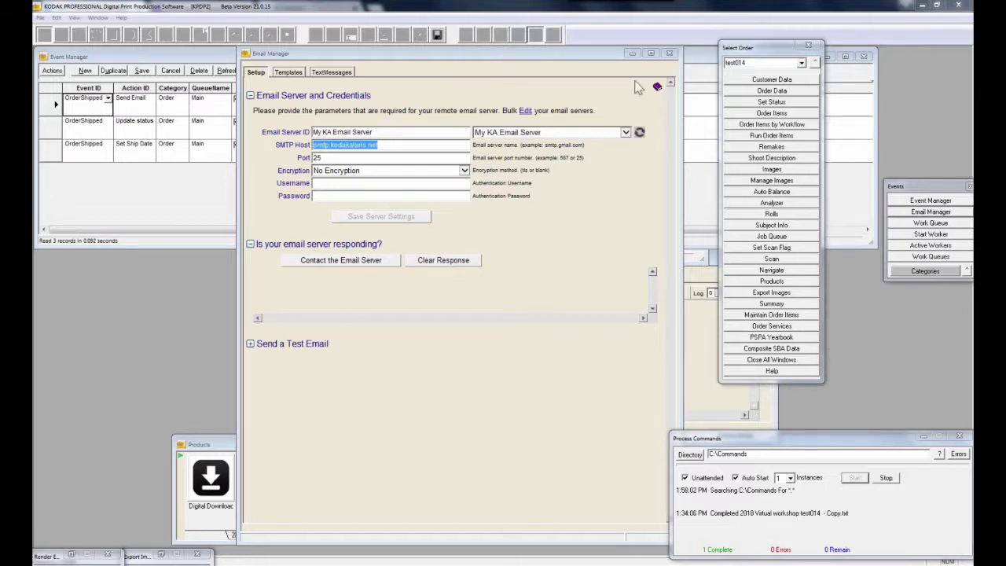
Close Email Manager and set the Event Manager filter to All
left_click(669, 52)
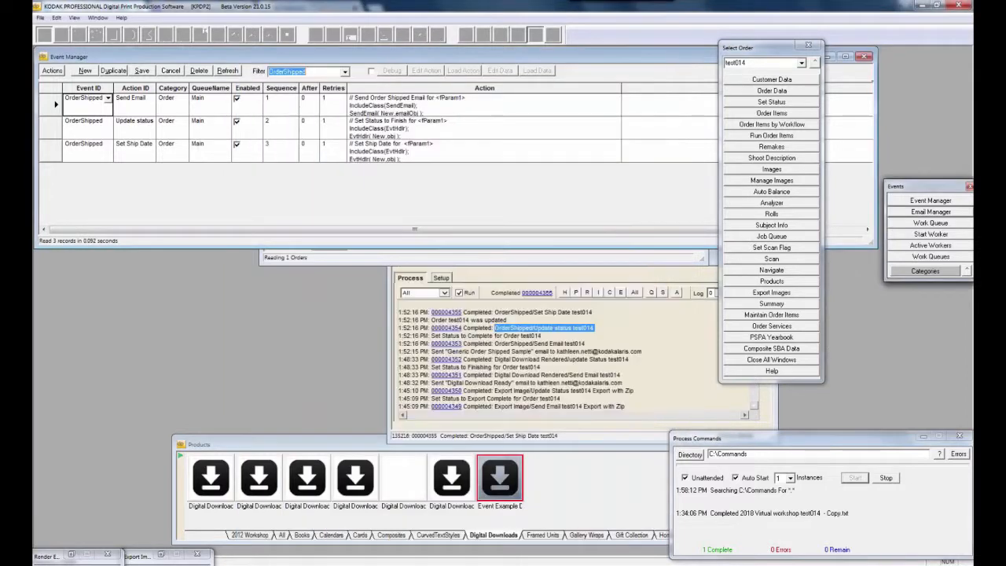
left_click(344, 72)
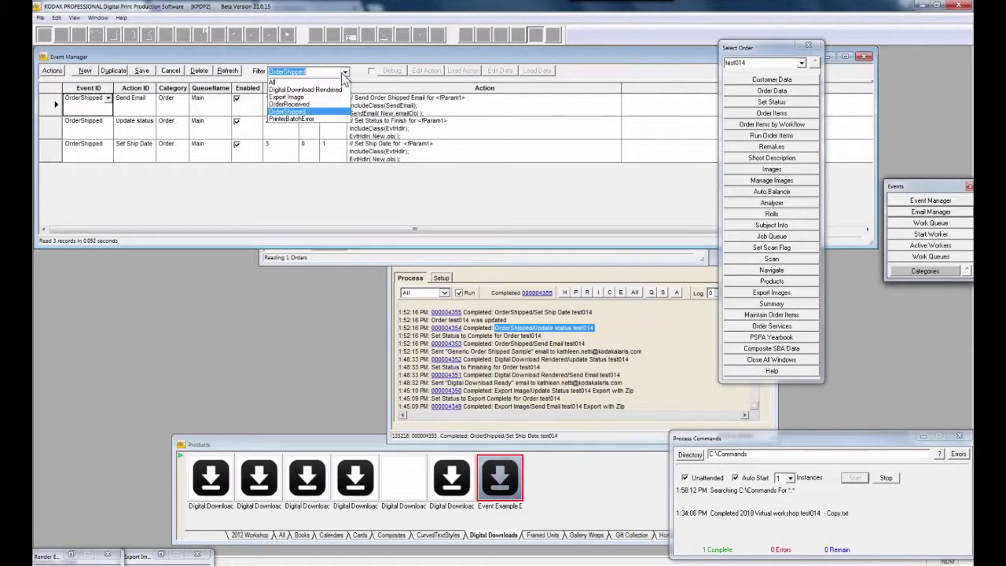
left_click(324, 82)
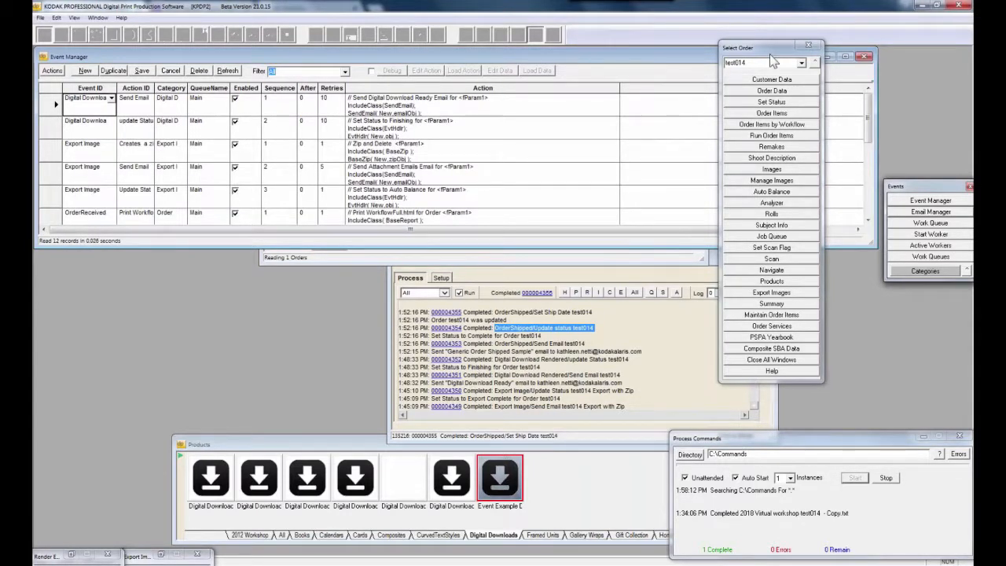
Close the Select Order window, enlarge Event Manager and select all 12 event rows
left_click_drag(771, 54, 695, 83)
left_click(733, 73)
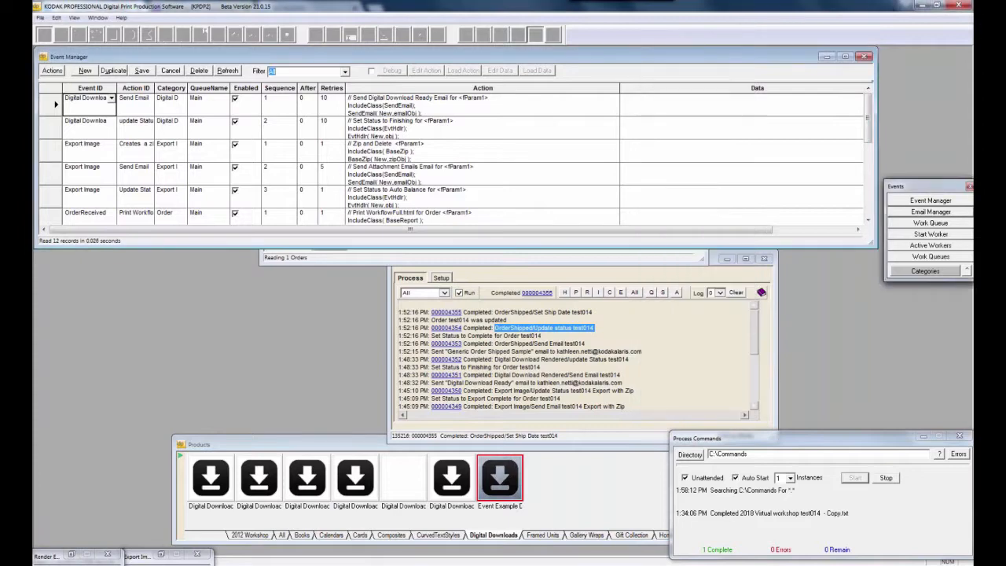
left_click_drag(97, 248, 97, 361)
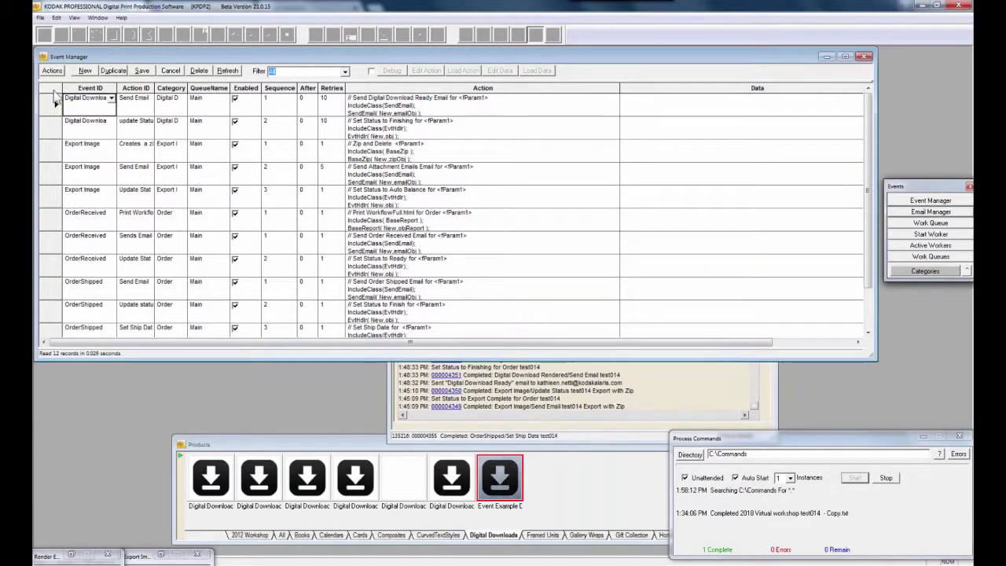
left_click_drag(53, 116, 52, 104)
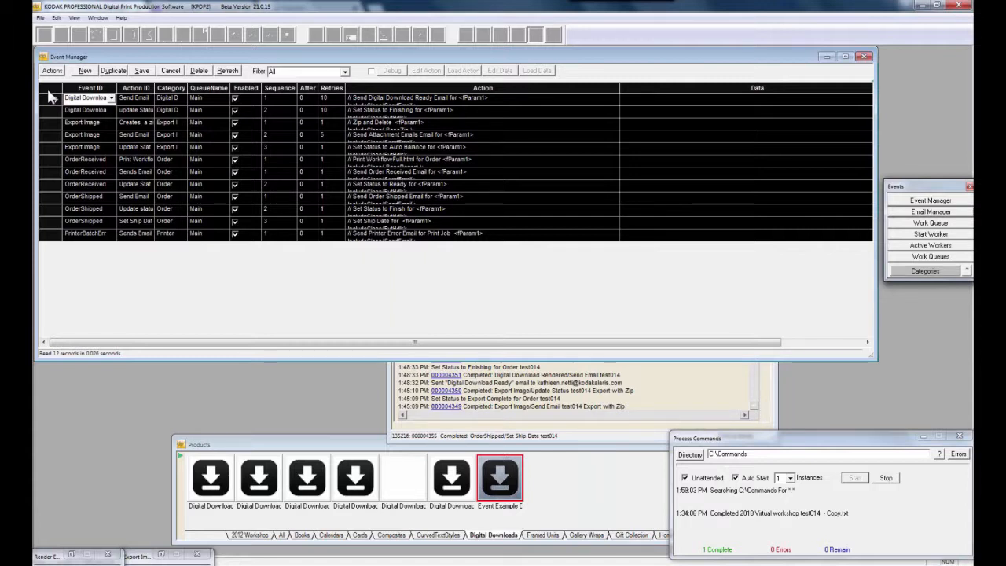
Delete all 12 selected event rows, then shrink Event Manager to reveal the process log
key("Delete")
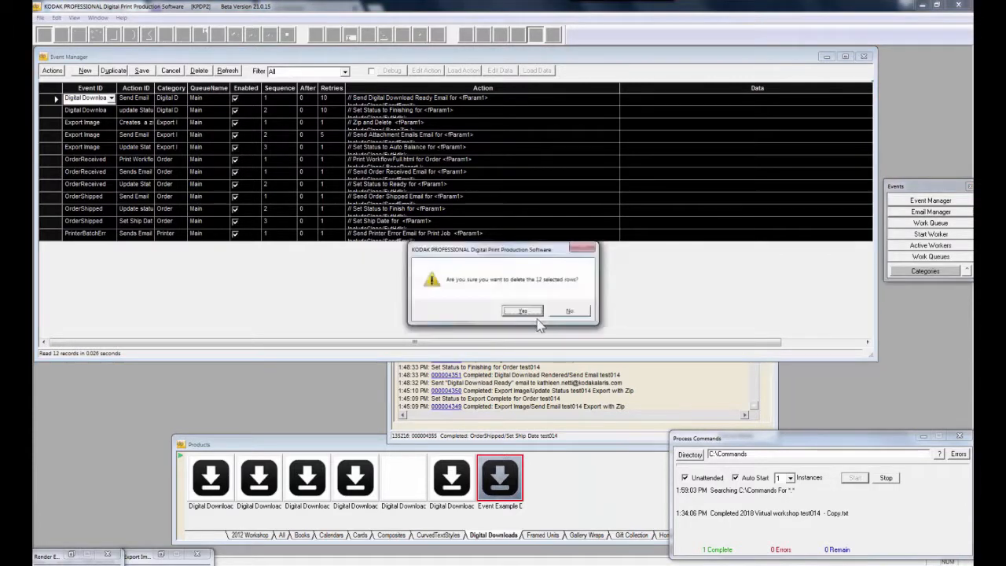
left_click(524, 310)
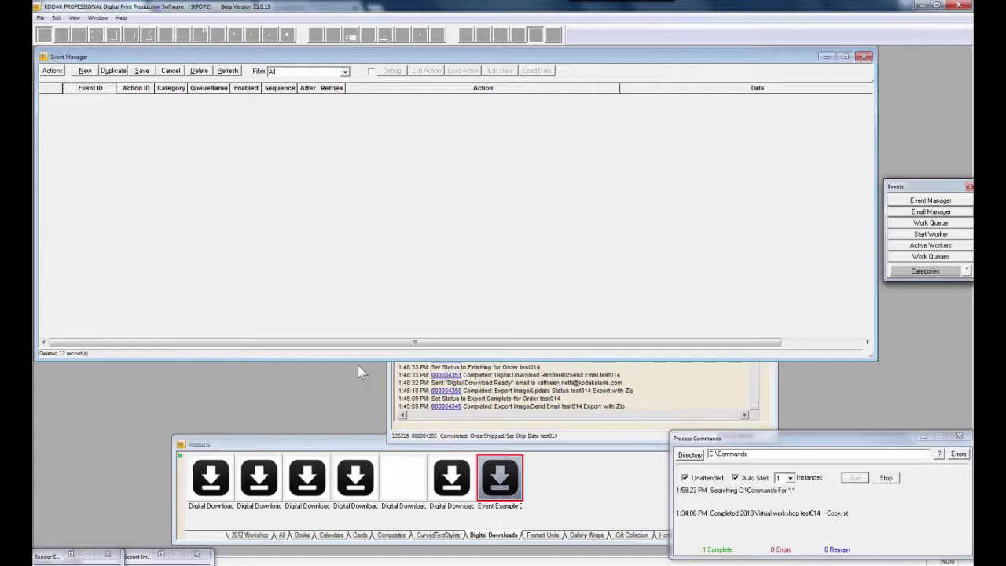
left_click_drag(358, 364, 357, 262)
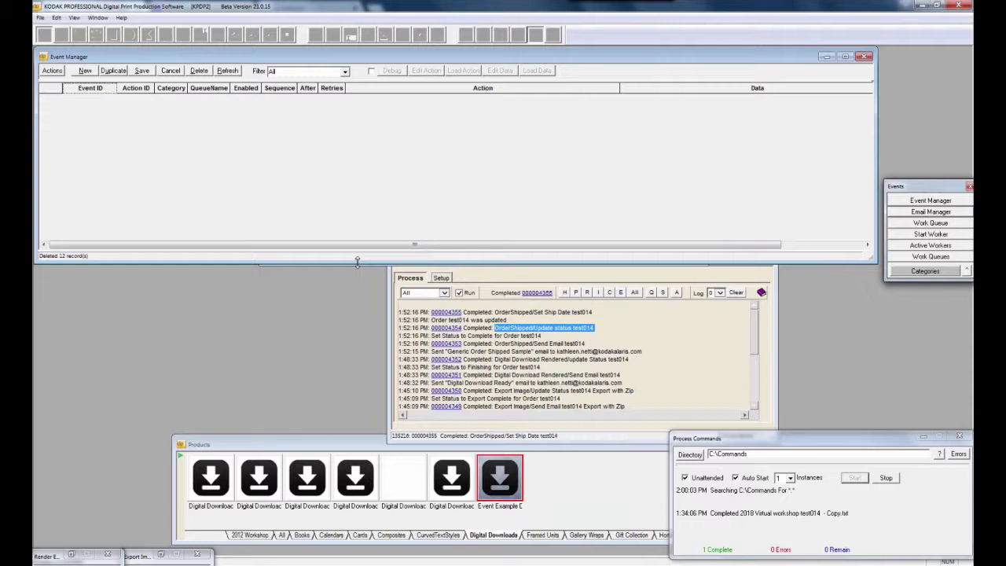
Add a new event row with Event ID 'Order Recieved' and Action ID 'sendEmail', widening the Action ID column
left_click(85, 71)
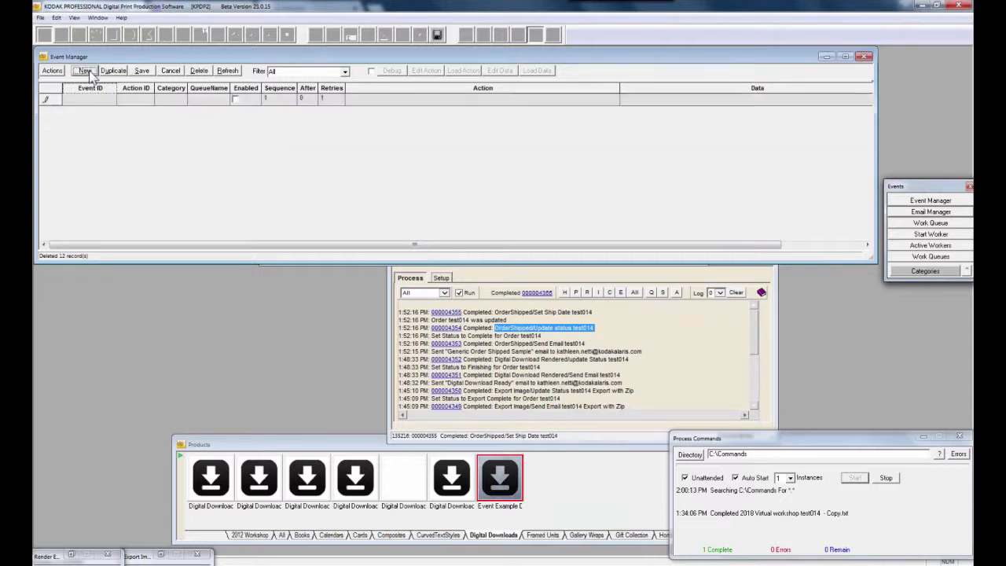
left_click(93, 99)
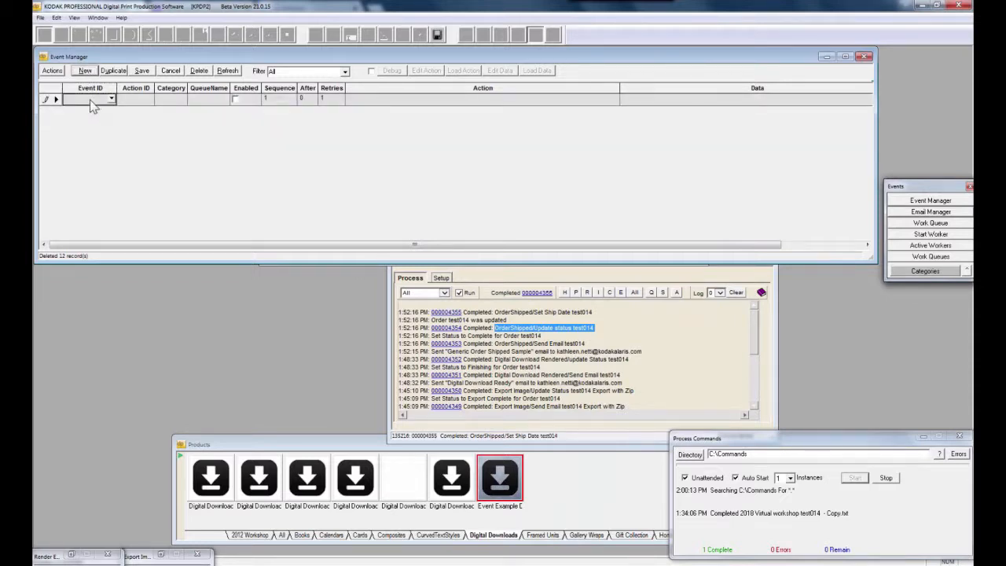
type("Ord")
key("BackSpace")
key("BackSpace")
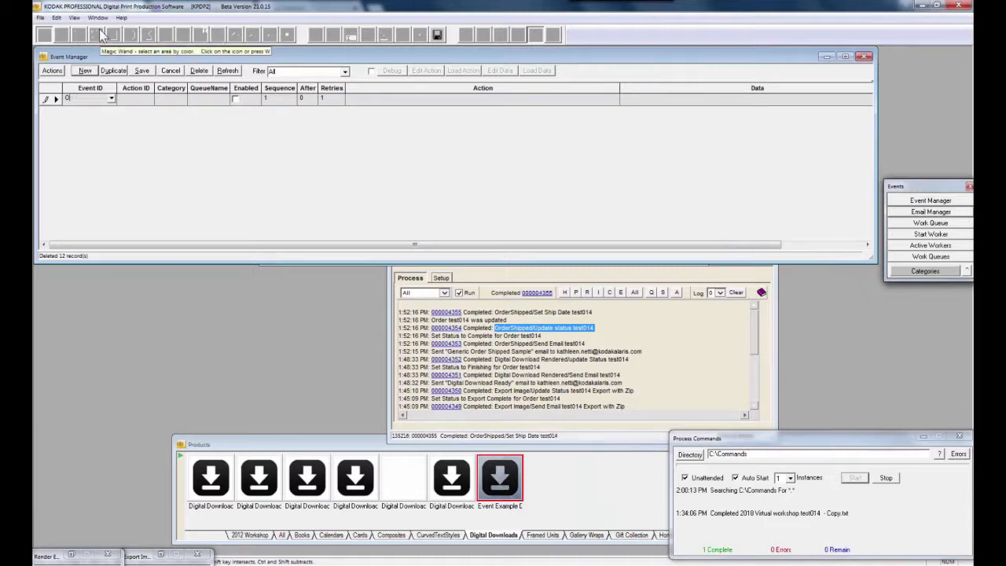
type("rder Recieved")
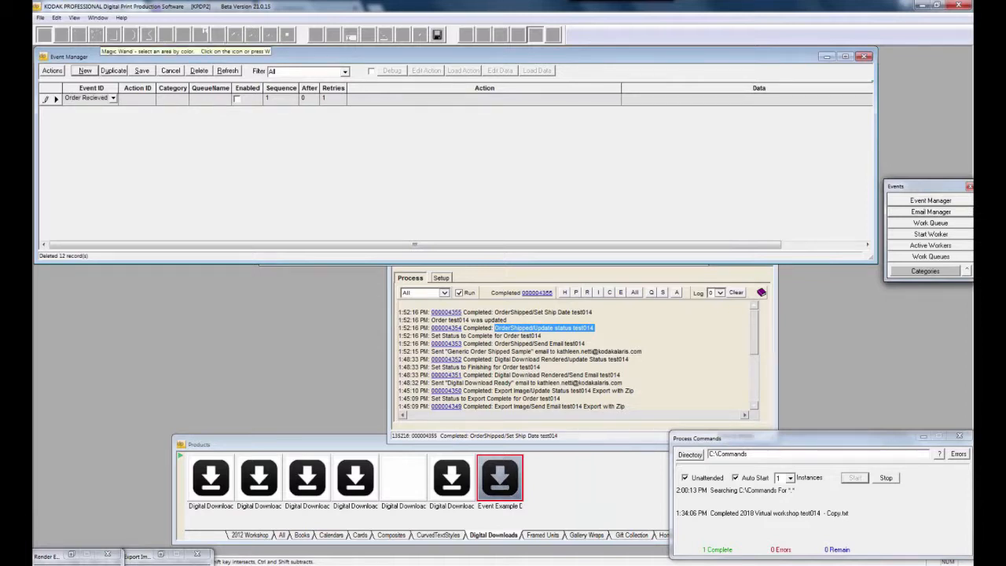
left_click(140, 100)
type("sendEmail")
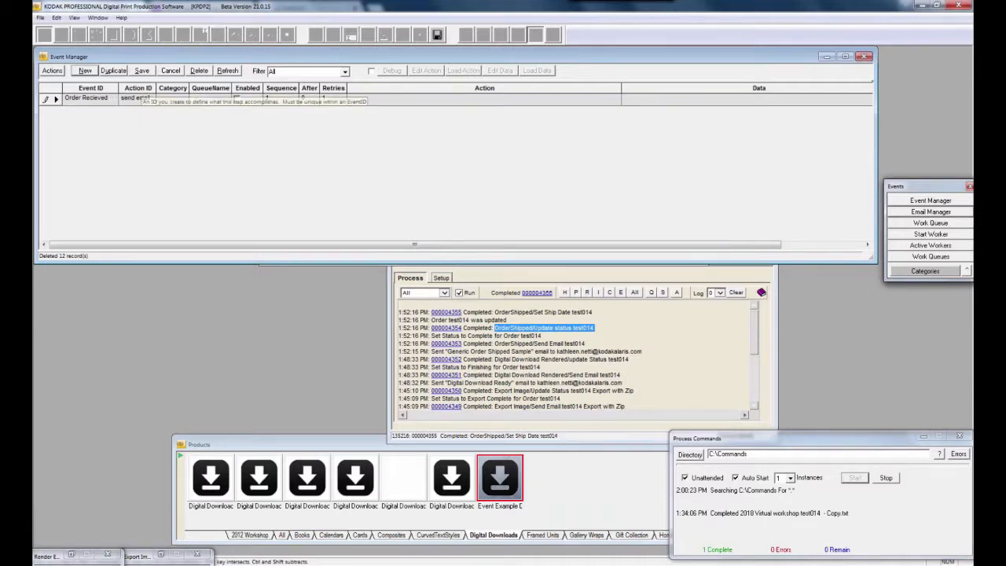
left_click(152, 88)
left_click_drag(156, 88, 176, 89)
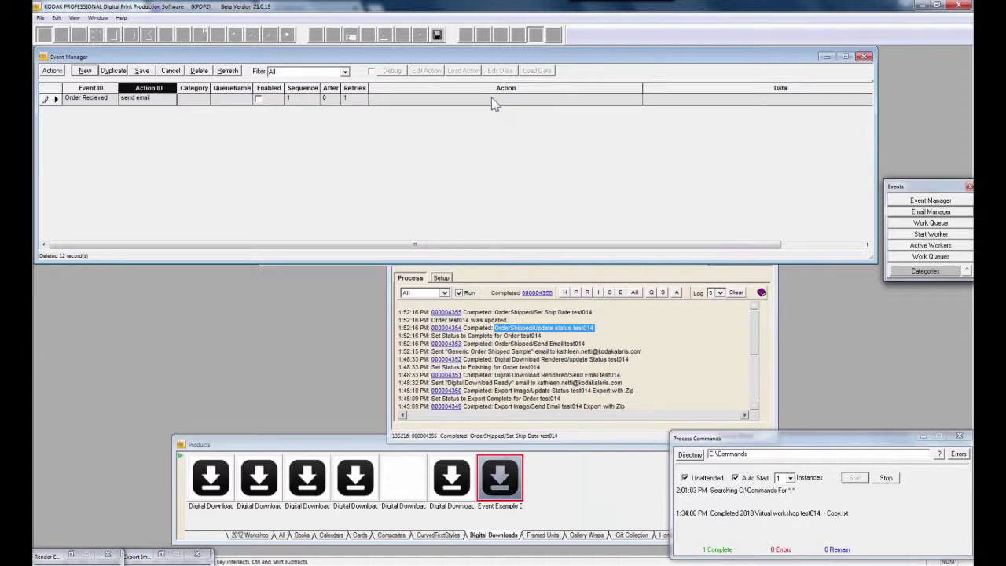
Set the event's category to Order and its queue to Main, and enable it
left_click(191, 106)
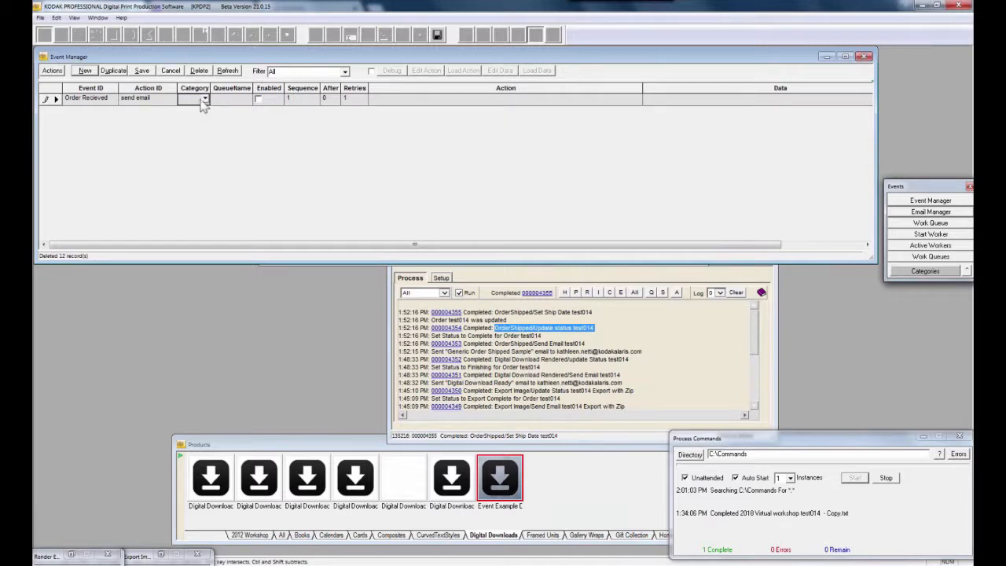
left_click(205, 99)
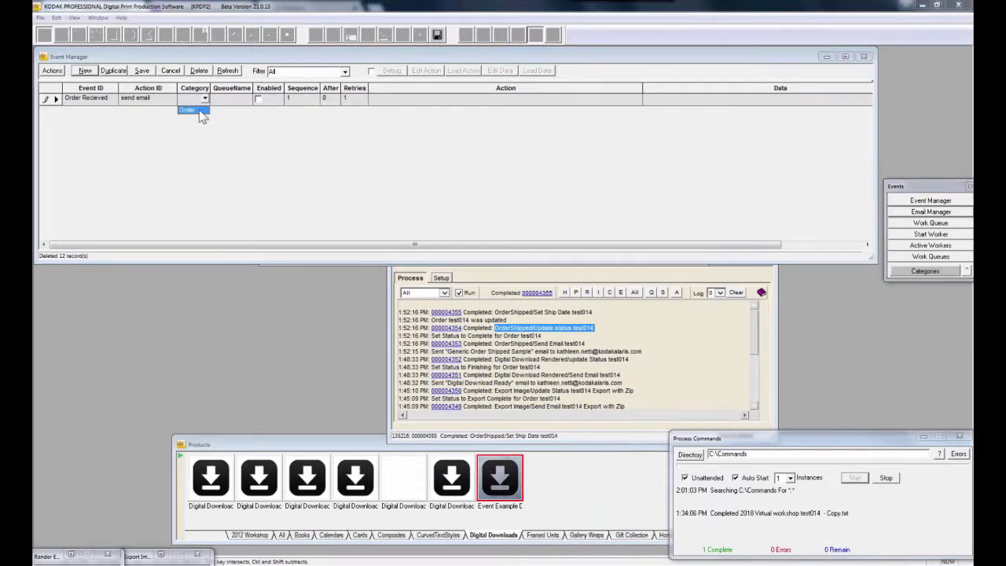
left_click(199, 109)
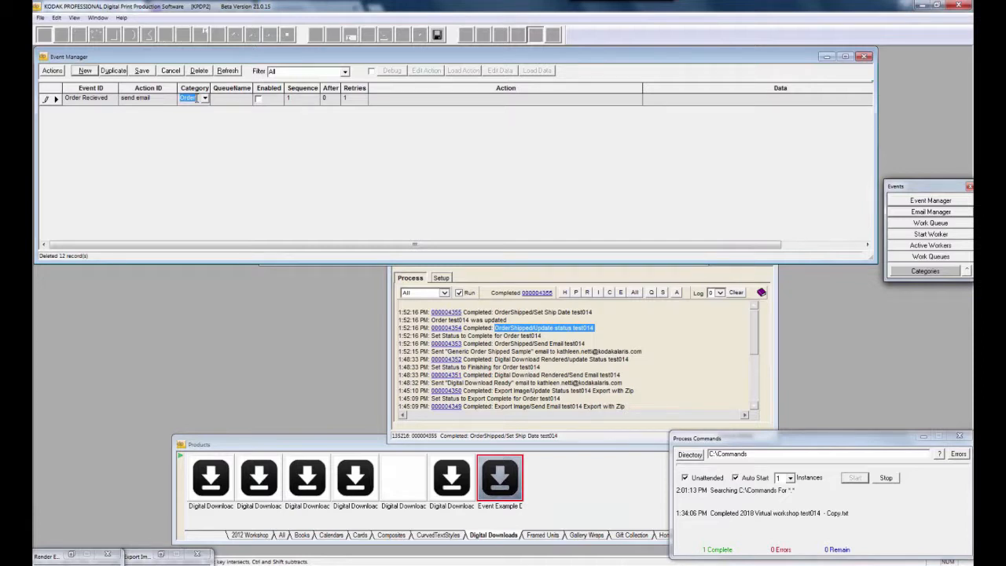
left_click(245, 101)
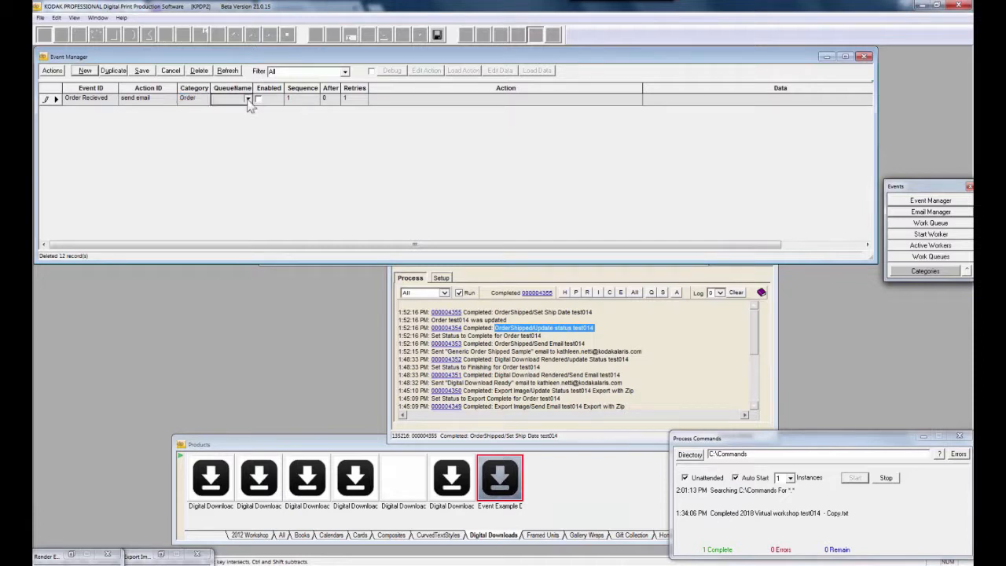
left_click(248, 100)
left_click(233, 113)
left_click(258, 99)
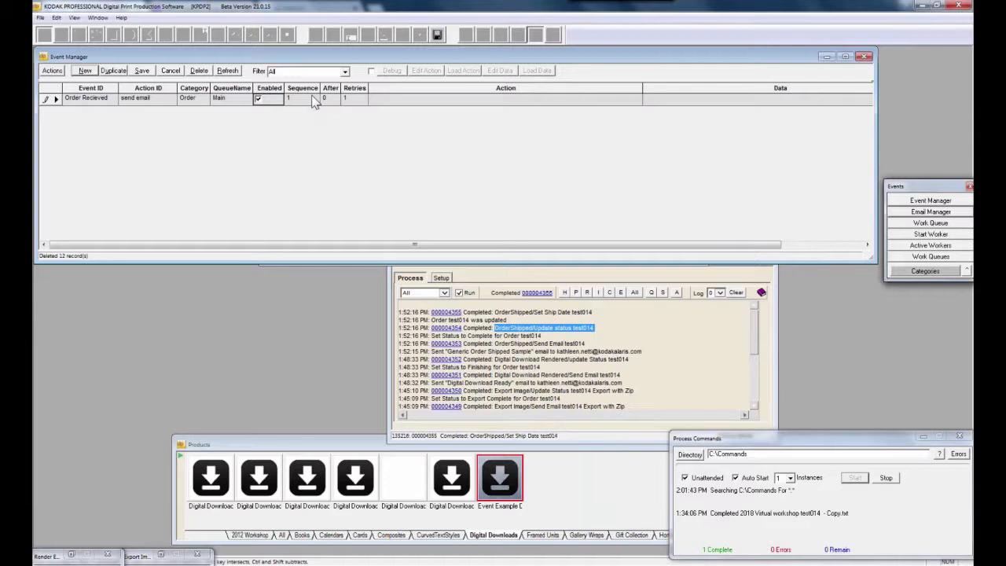
Show the action groups available for the Order Recieved event row
right_click(52, 100)
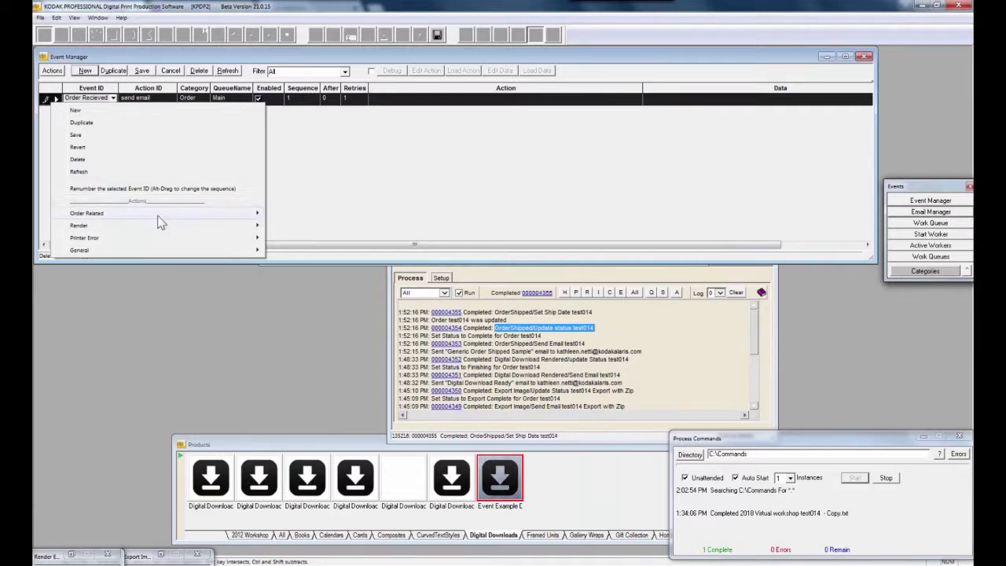
Browse Order Related > Order Emails, then show the Set Order Status to list from Ready through Ship
mouse_move(160, 223)
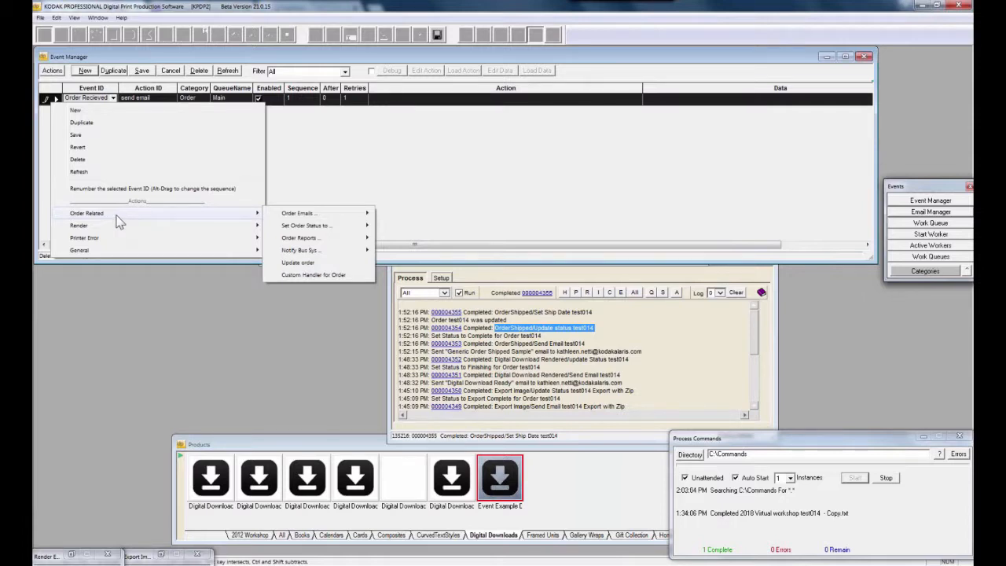
mouse_move(362, 219)
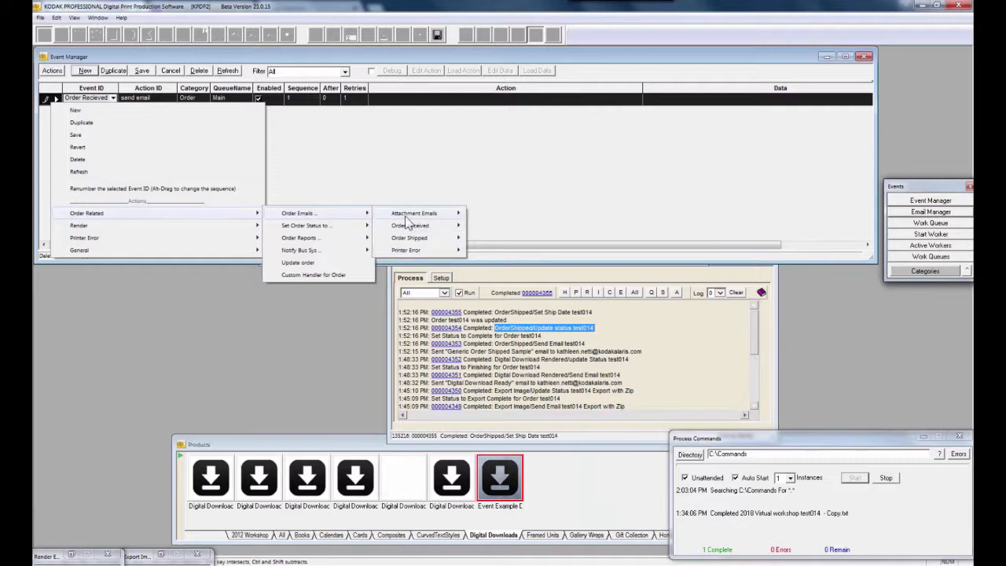
mouse_move(405, 217)
mouse_move(398, 252)
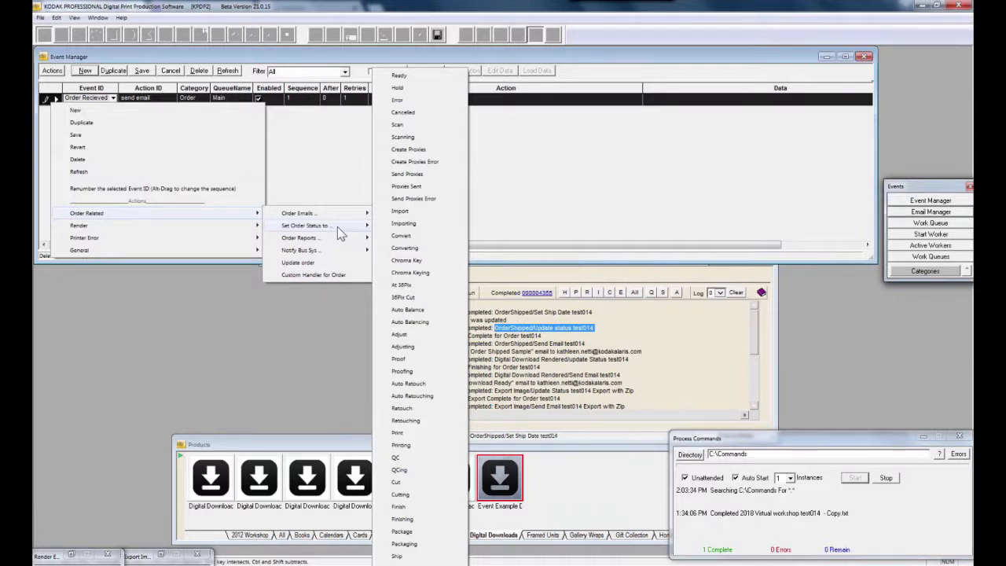
Replace the step's action with an Auto Balance status script and resize the row to view it
left_click(430, 311)
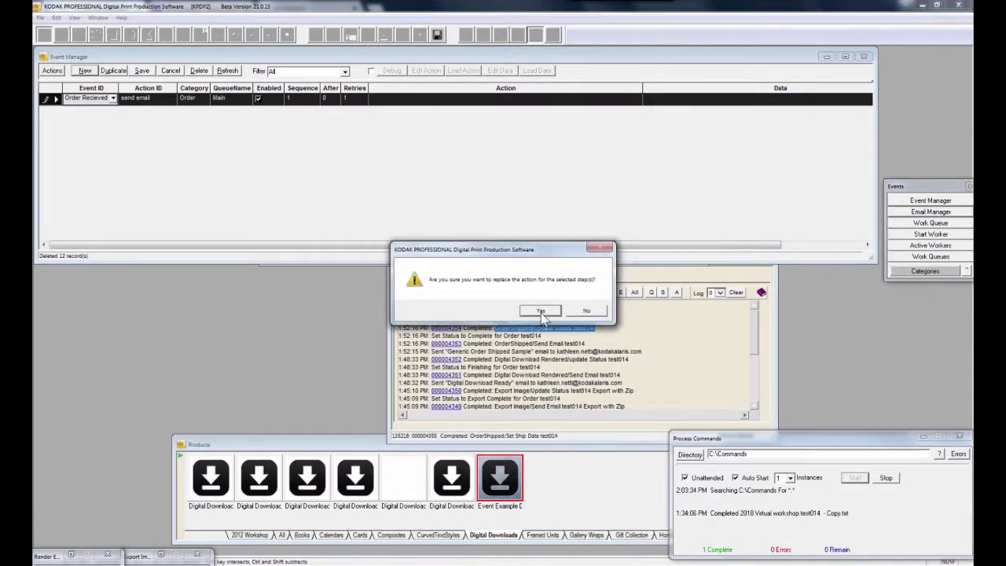
left_click(542, 311)
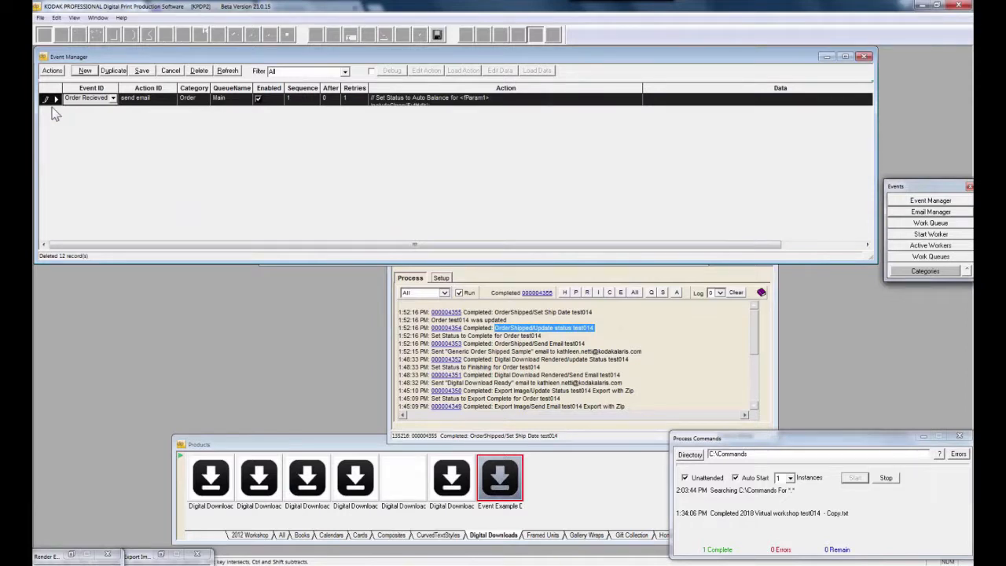
left_click_drag(53, 106, 56, 167)
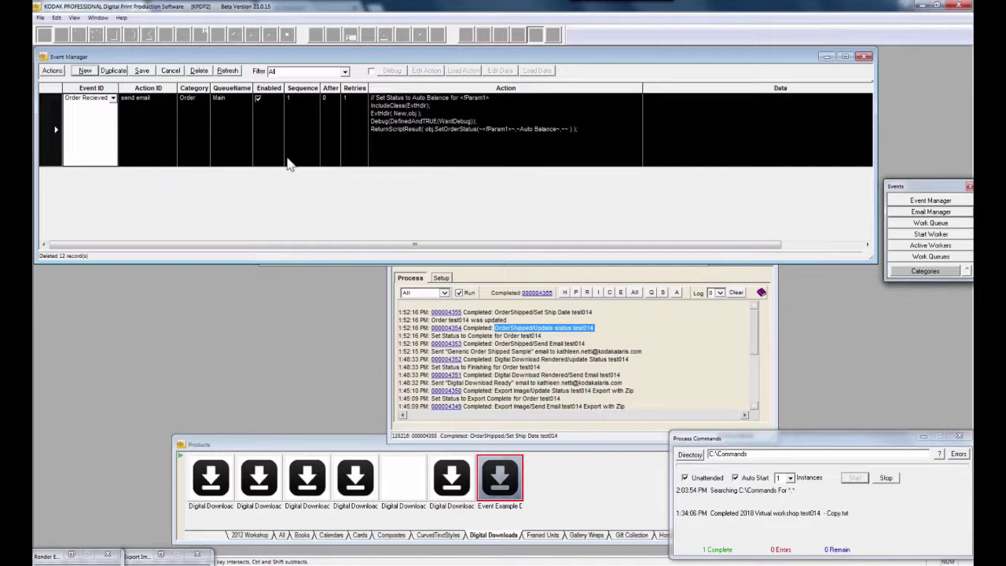
left_click_drag(57, 169, 50, 142)
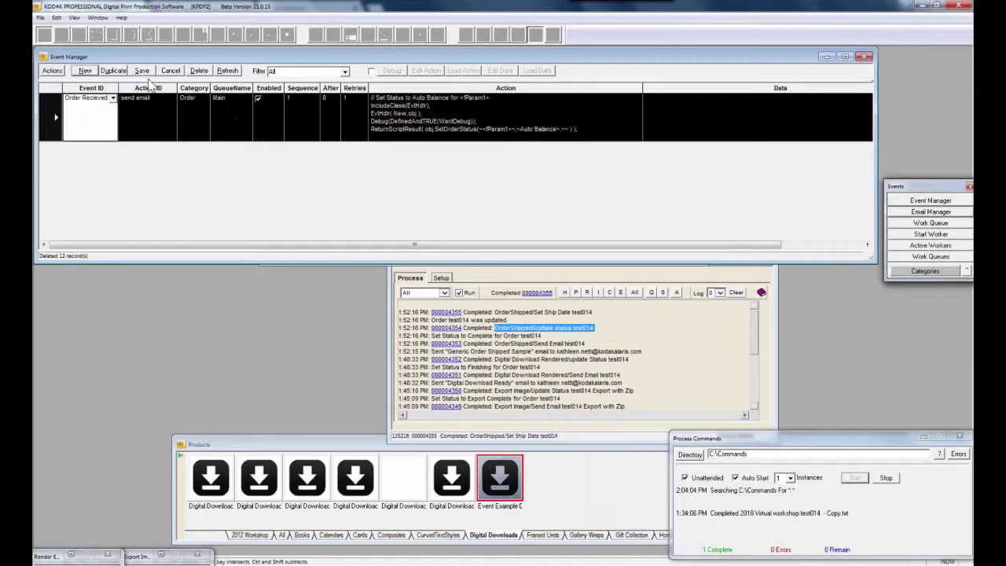
Duplicate the event, rename step 1 'Set Status' and step 2 'Send Email', and enable step 2
left_click(113, 72)
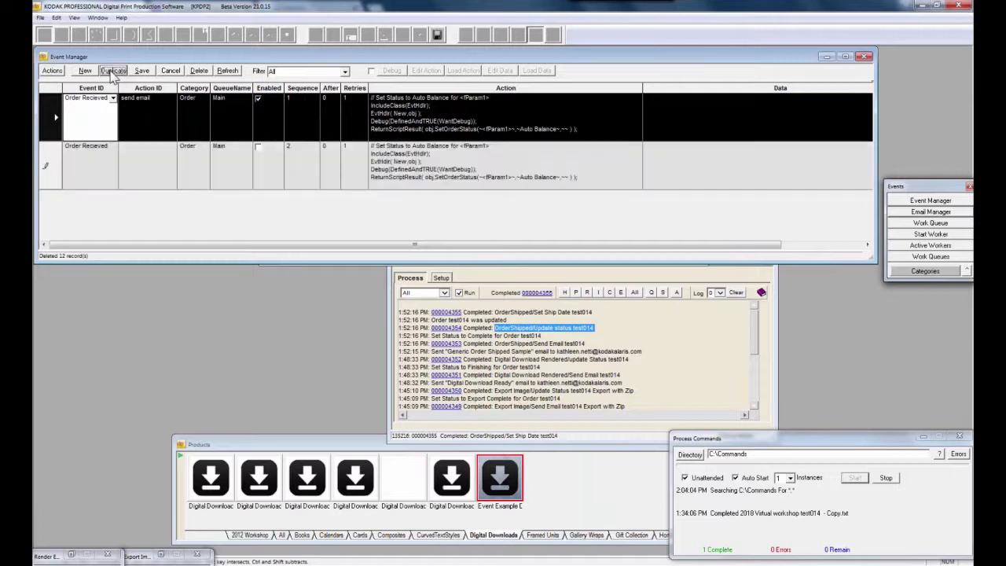
left_click(138, 167)
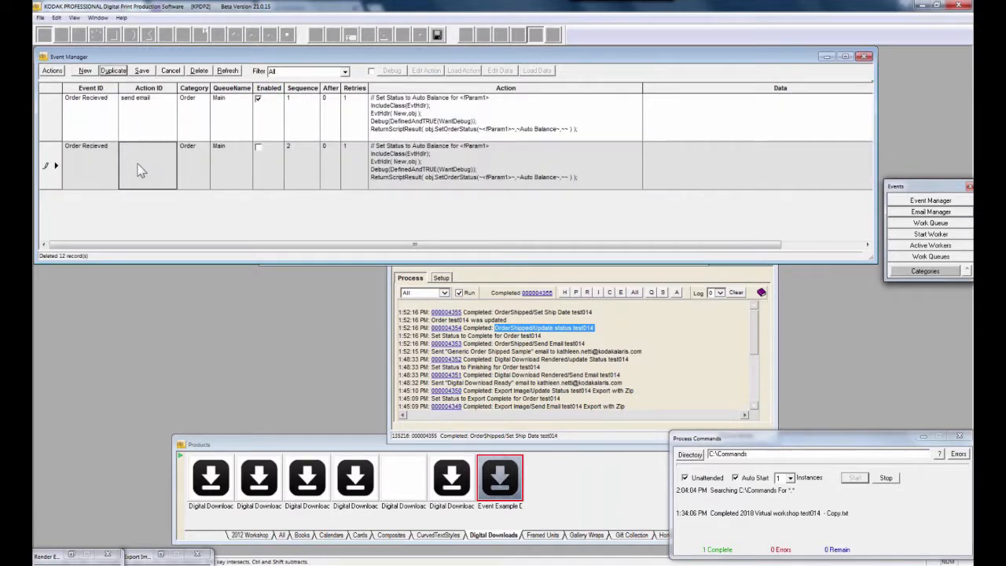
left_click(156, 102)
left_click_drag(156, 100, 122, 99)
type("Set Stat")
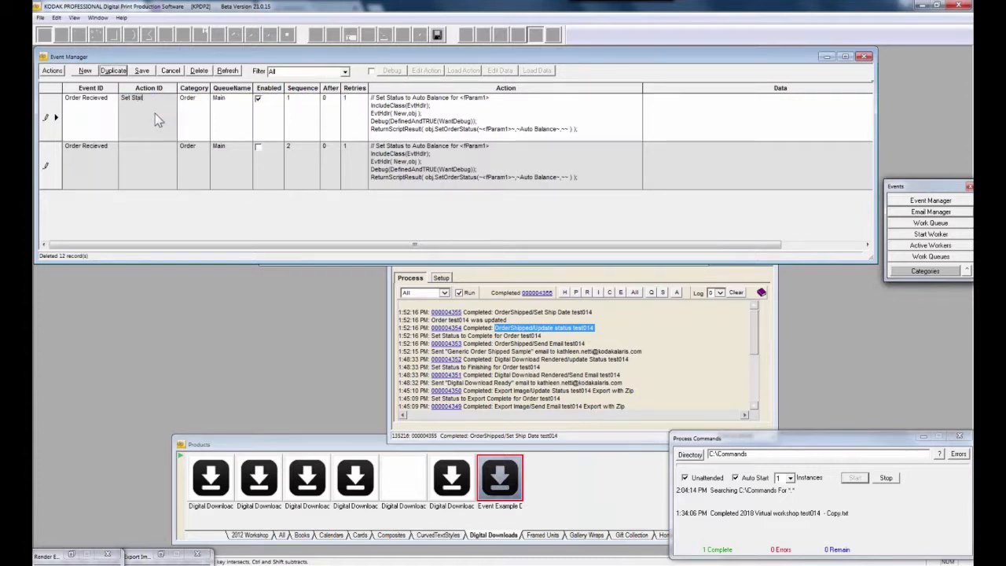
type("us")
key("Return")
left_click(131, 164)
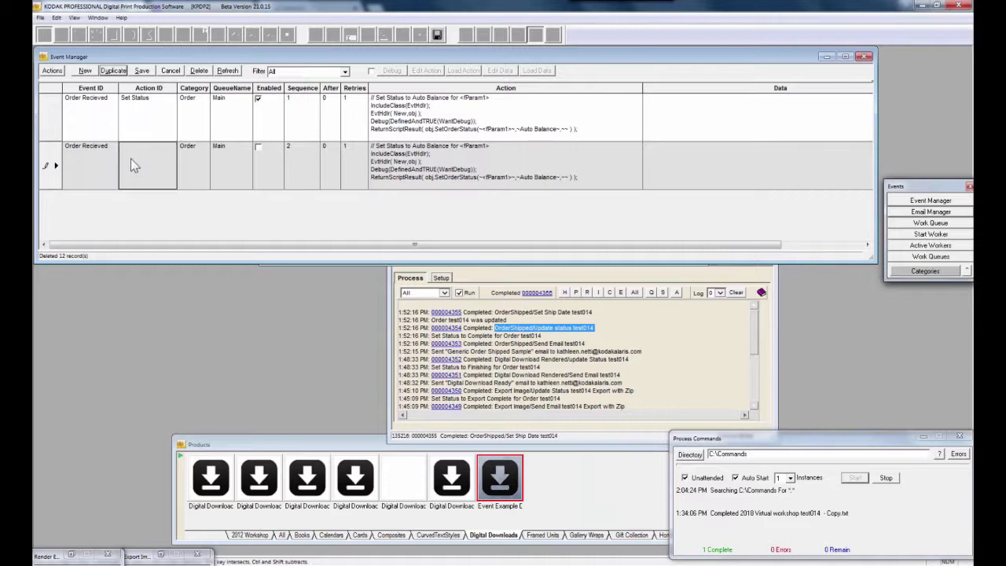
type("Send Email")
left_click(260, 148)
Give the Send Email step the Generic Order Received Sample email script and save the events
left_click(93, 171)
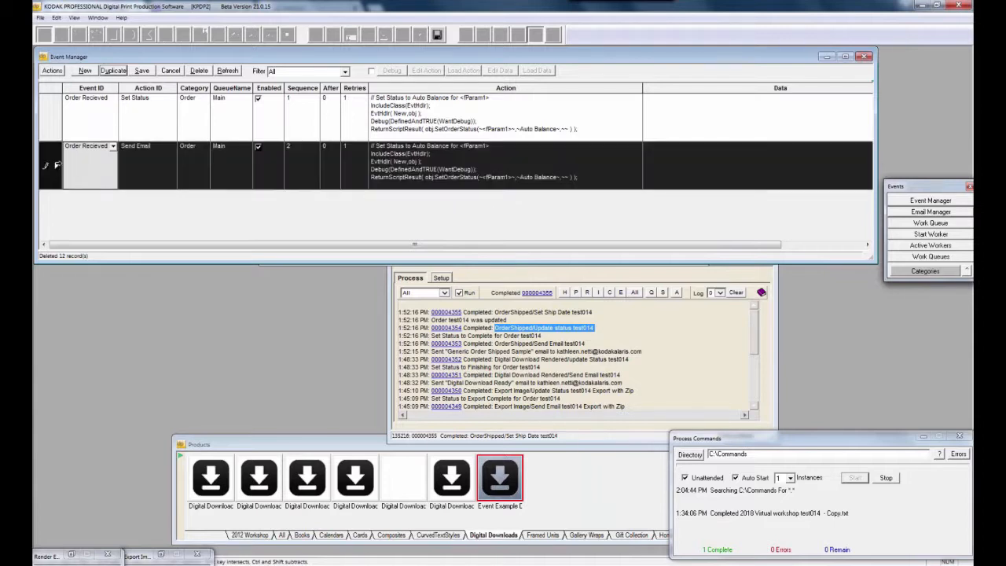
right_click(57, 164)
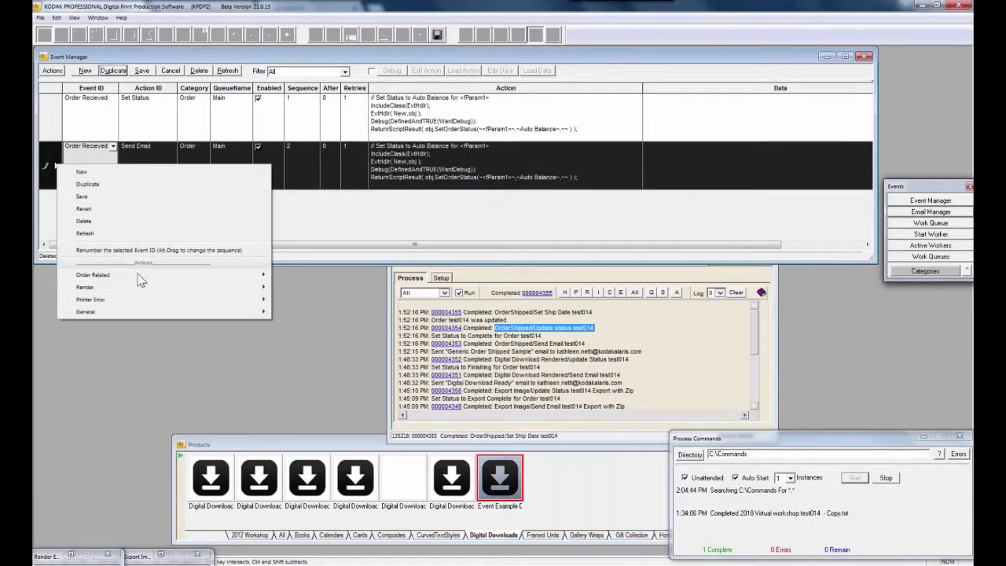
mouse_move(139, 278)
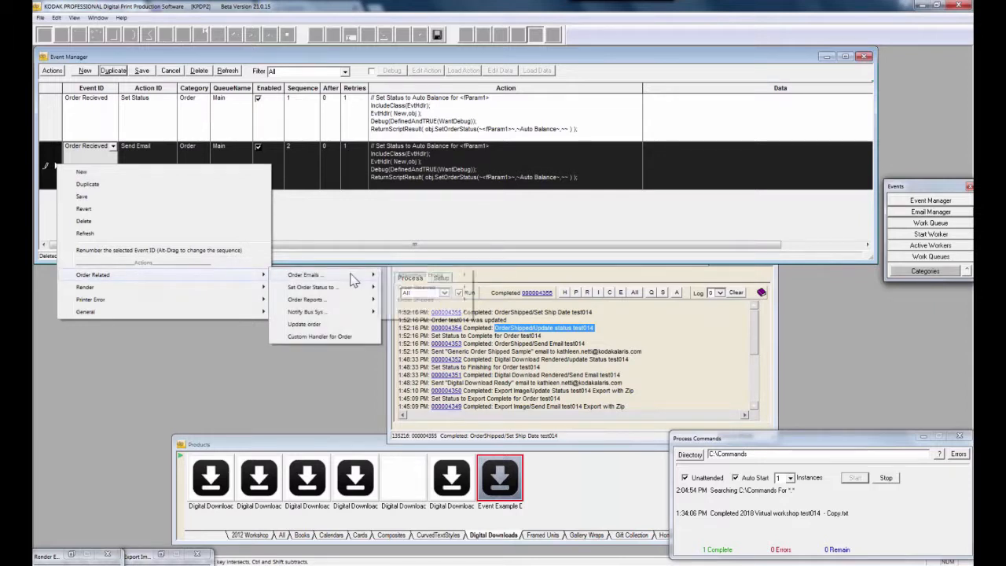
mouse_move(354, 281)
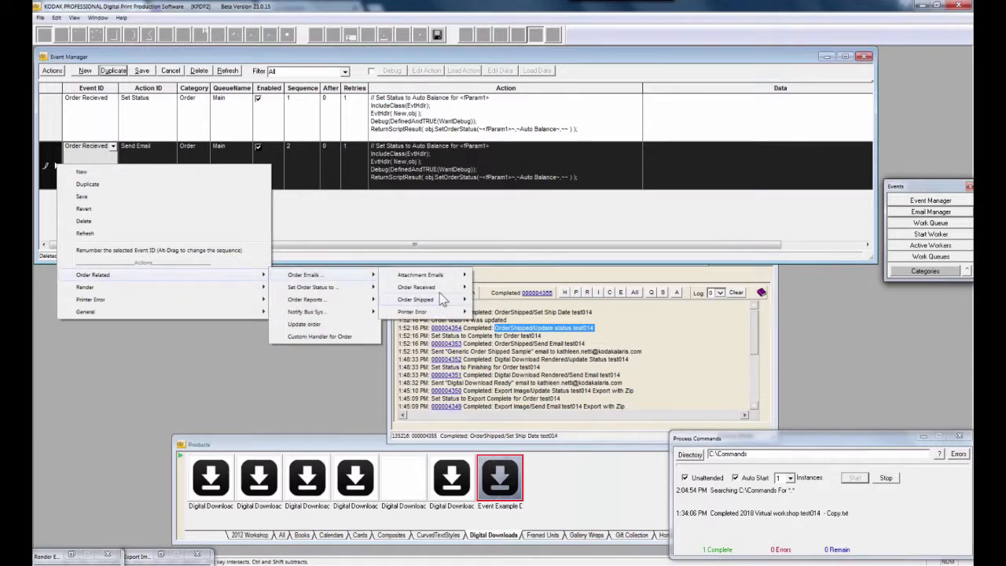
mouse_move(442, 290)
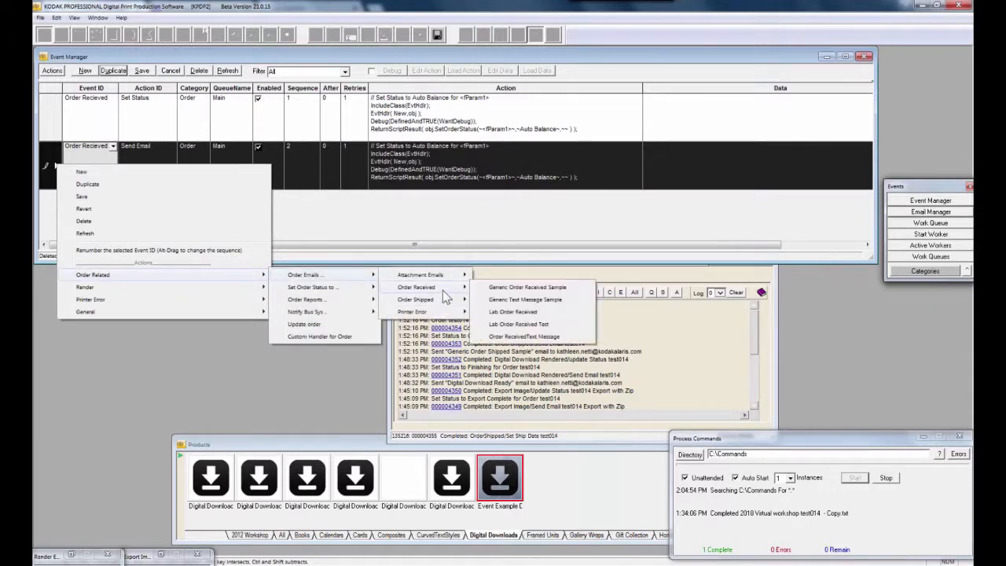
left_click(575, 287)
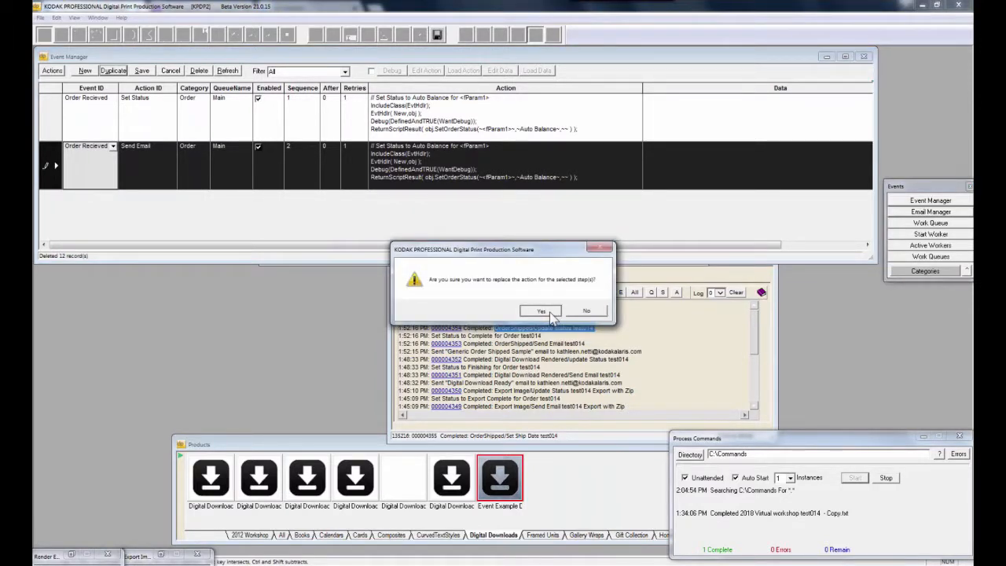
left_click(541, 312)
left_click(46, 167)
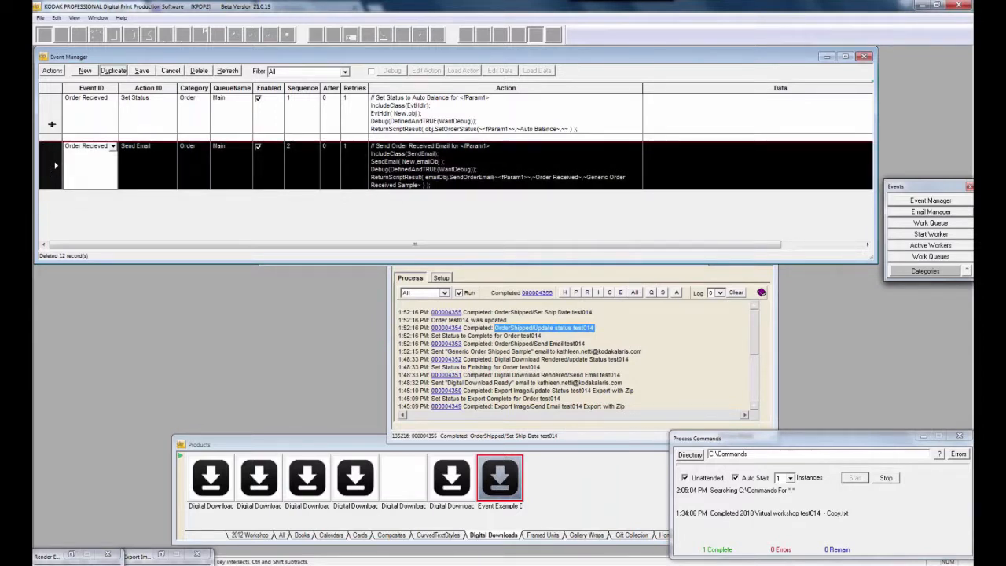
left_click_drag(52, 124, 51, 117)
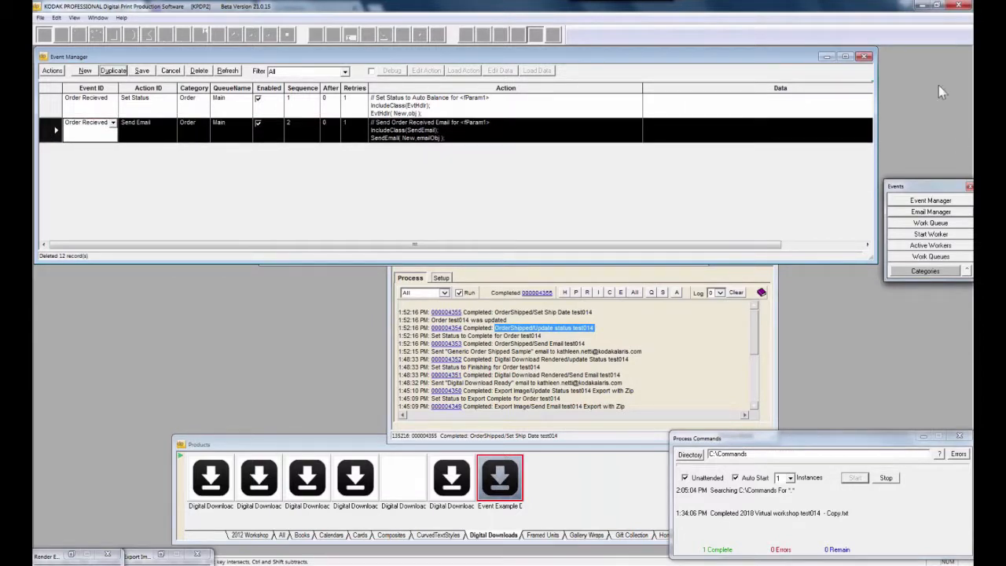
Show the Order Entry tasks panel and look up order test014, declining a new order test01
left_click(925, 40)
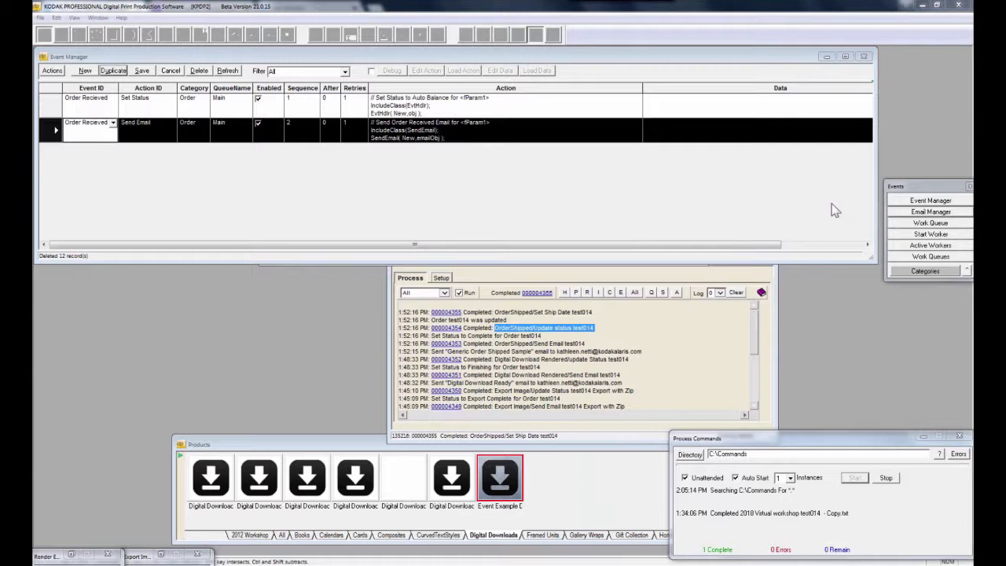
left_click(75, 18)
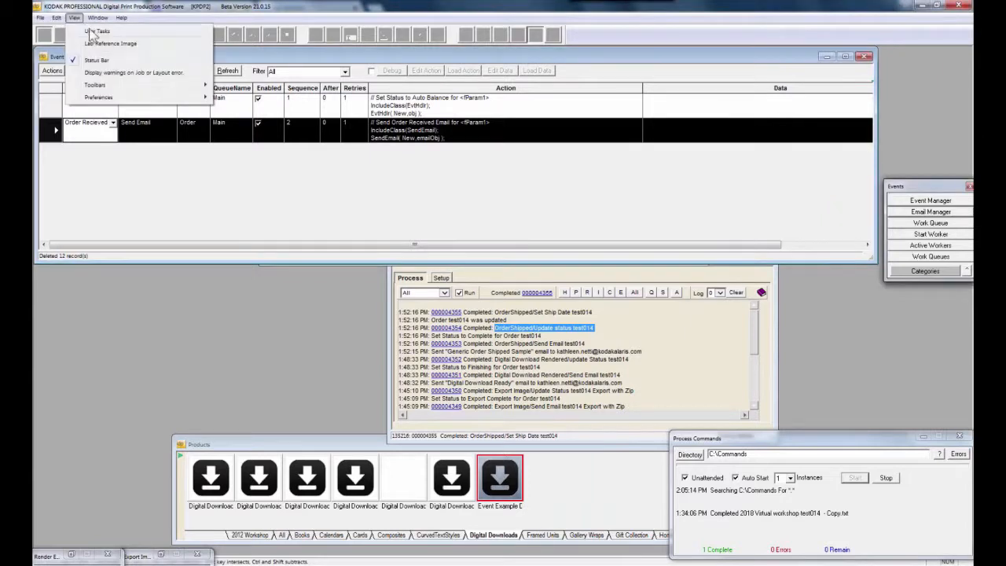
left_click(93, 33)
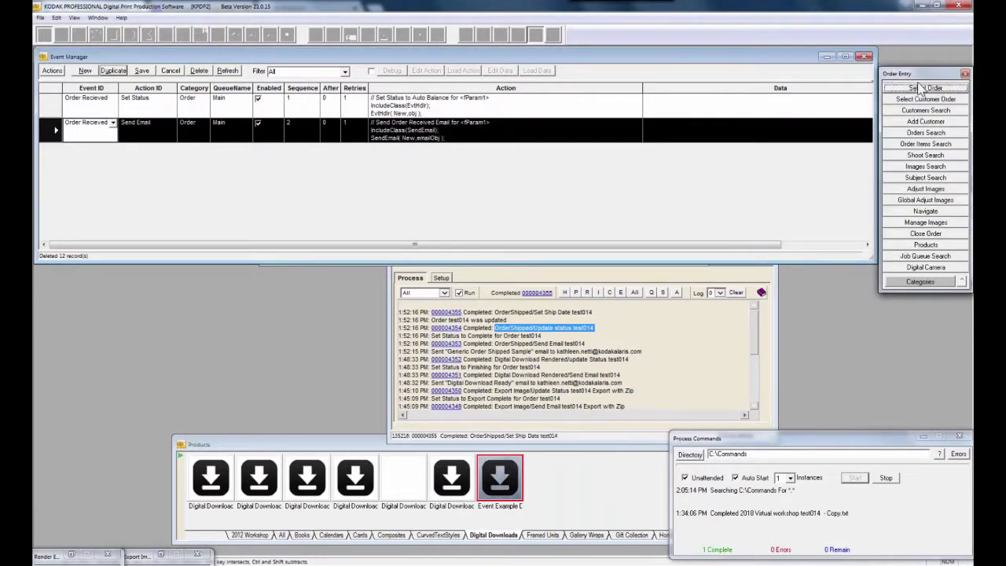
left_click(920, 88)
type("test")
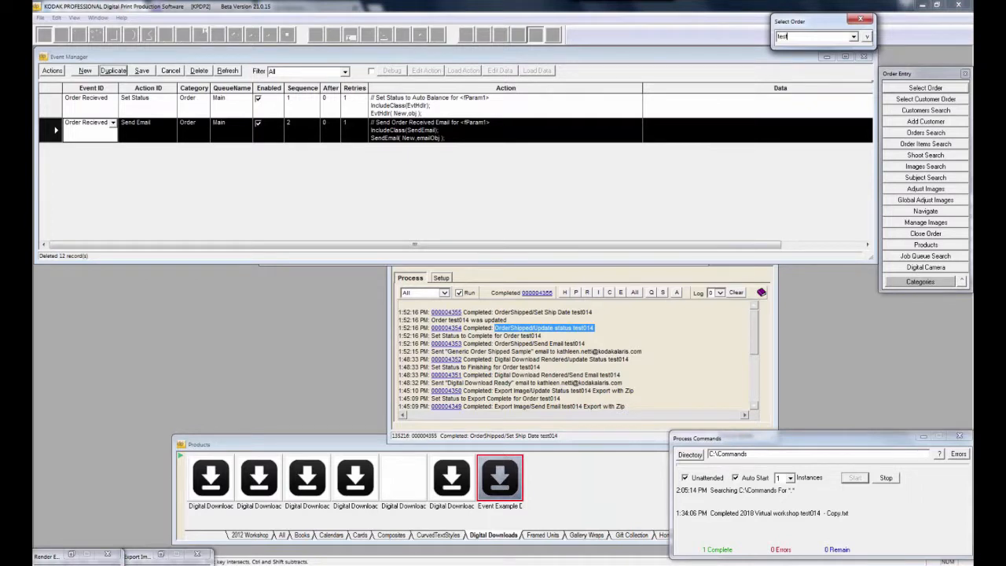
type("01")
key("Return")
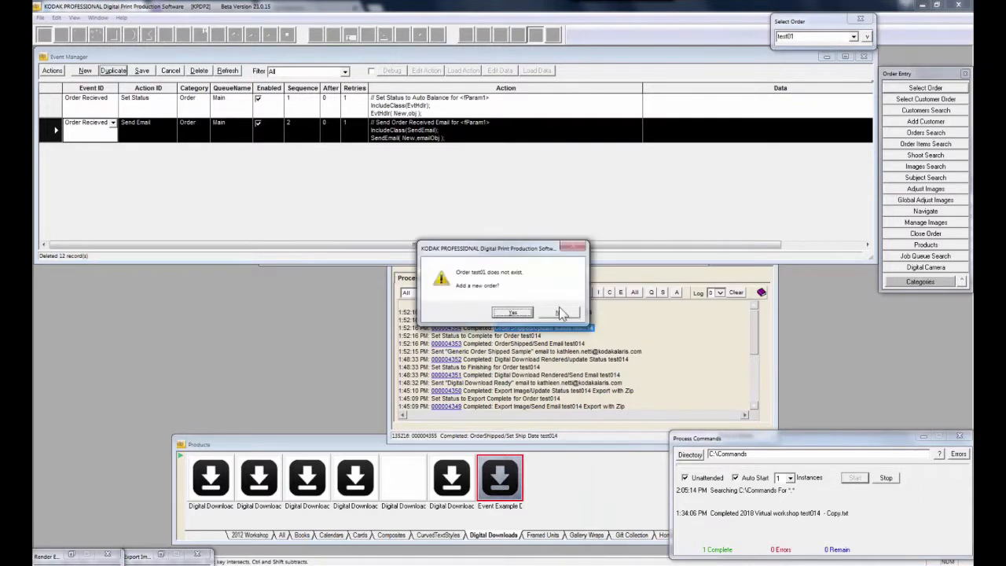
left_click(559, 314)
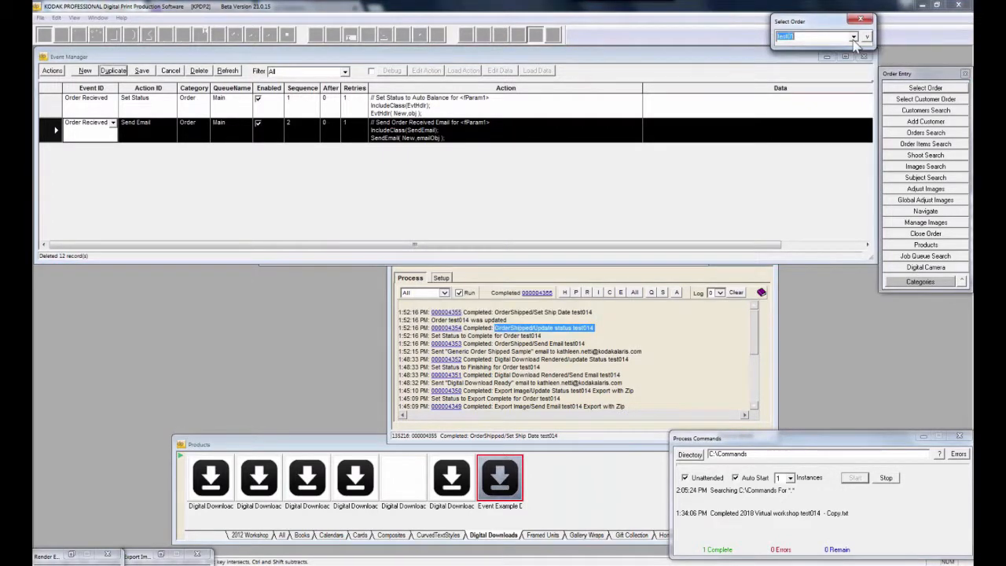
type("test014")
Open test014's Order Data, move it top right, close Order Entry, and scroll the grid left
left_click(867, 37)
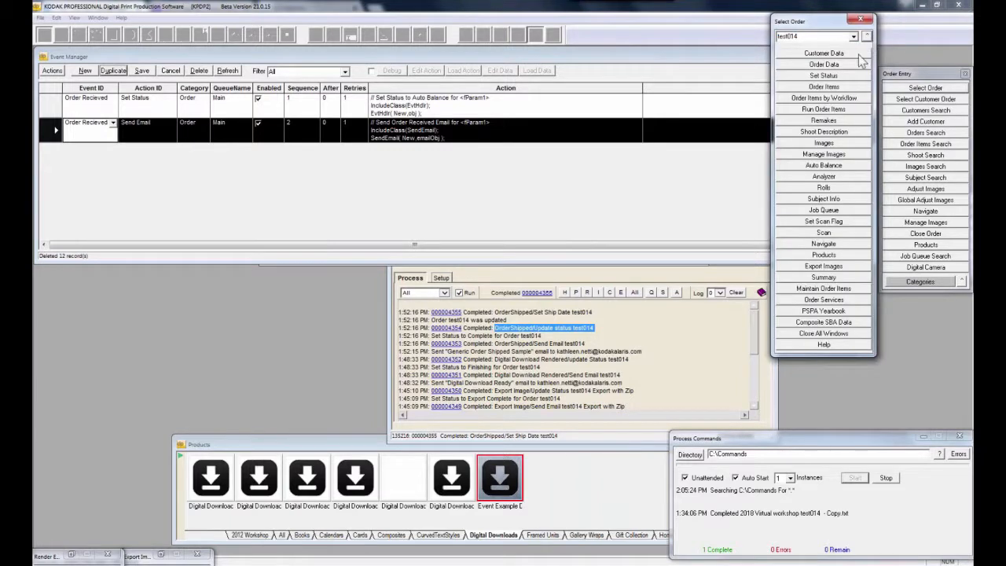
left_click(861, 64)
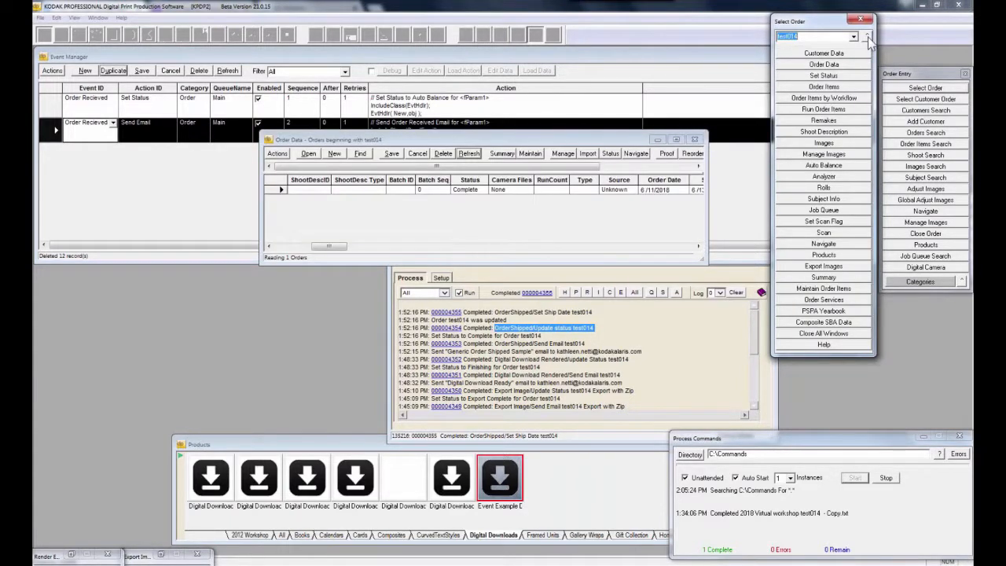
left_click(867, 37)
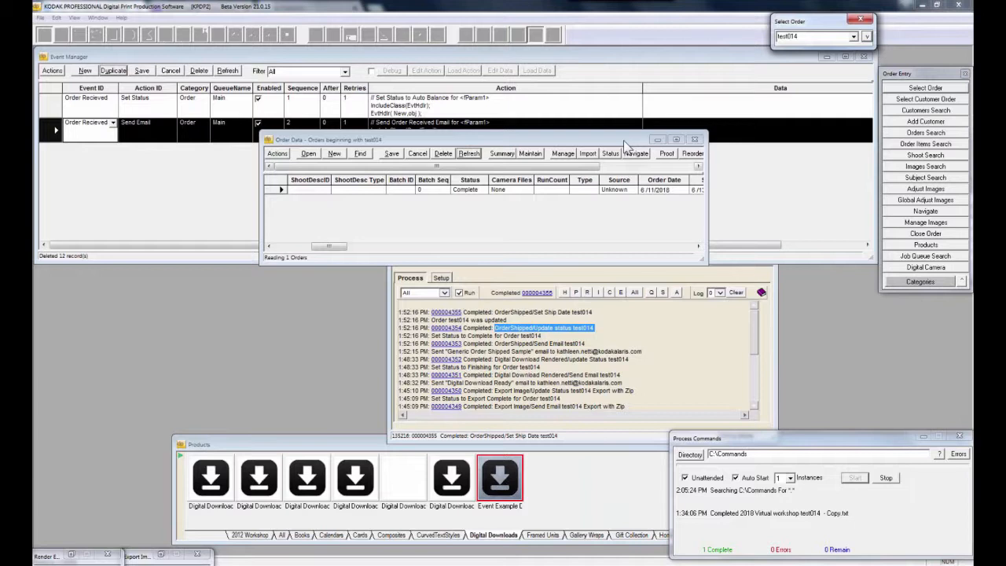
left_click_drag(625, 146, 899, 57)
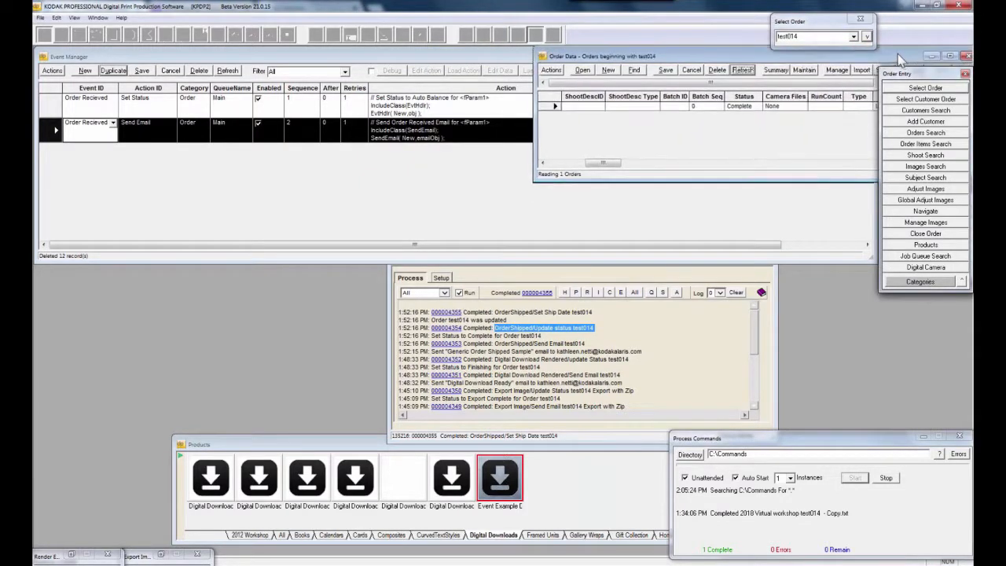
left_click(965, 73)
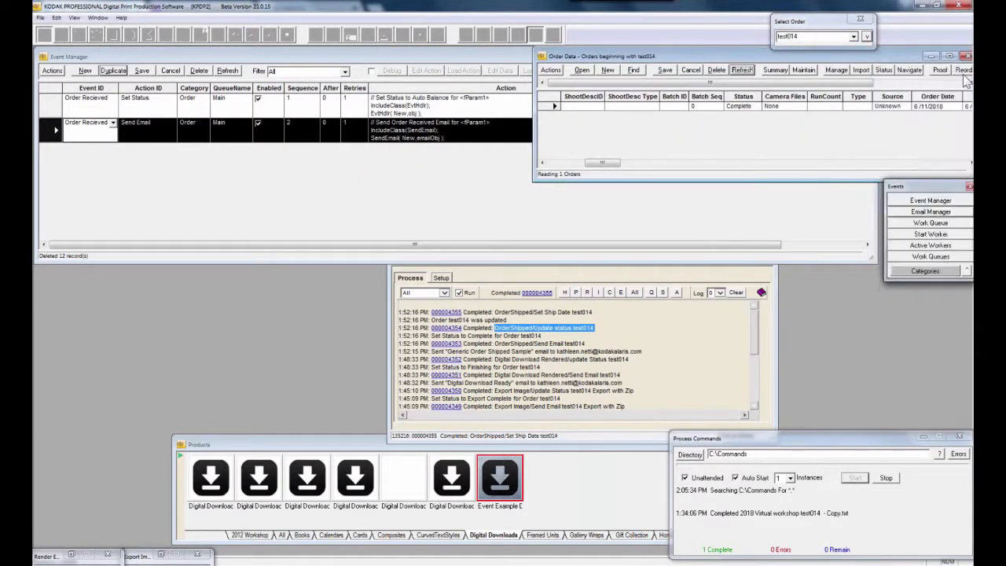
left_click(922, 163)
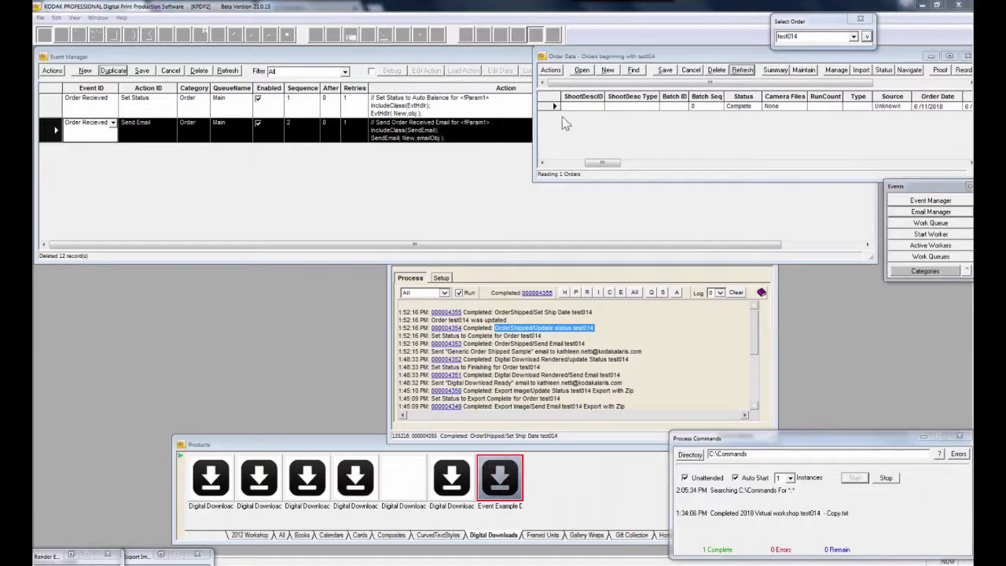
left_click_drag(611, 164, 560, 164)
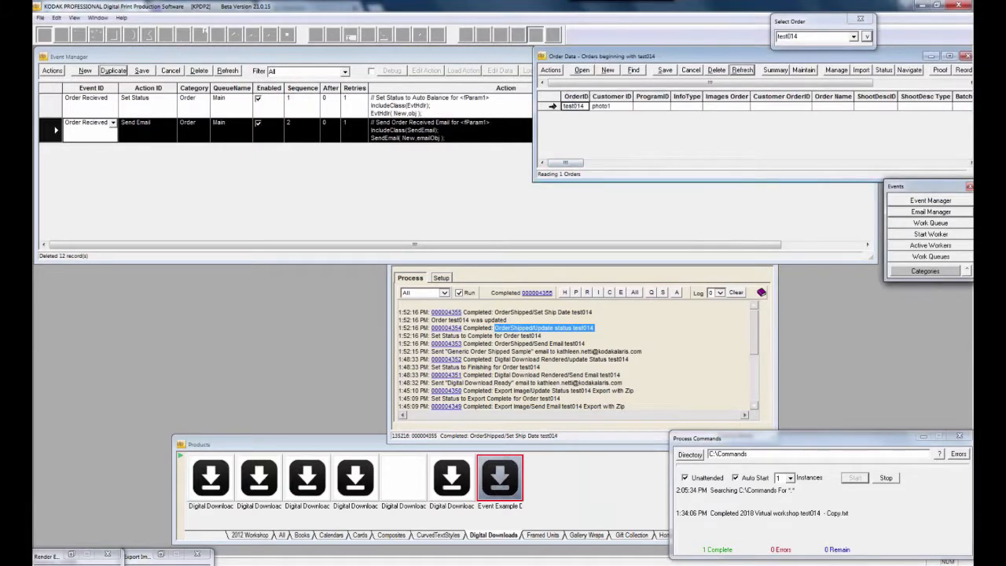
Trigger the OrderReceived event for order test014 and refresh the order data
right_click(552, 108)
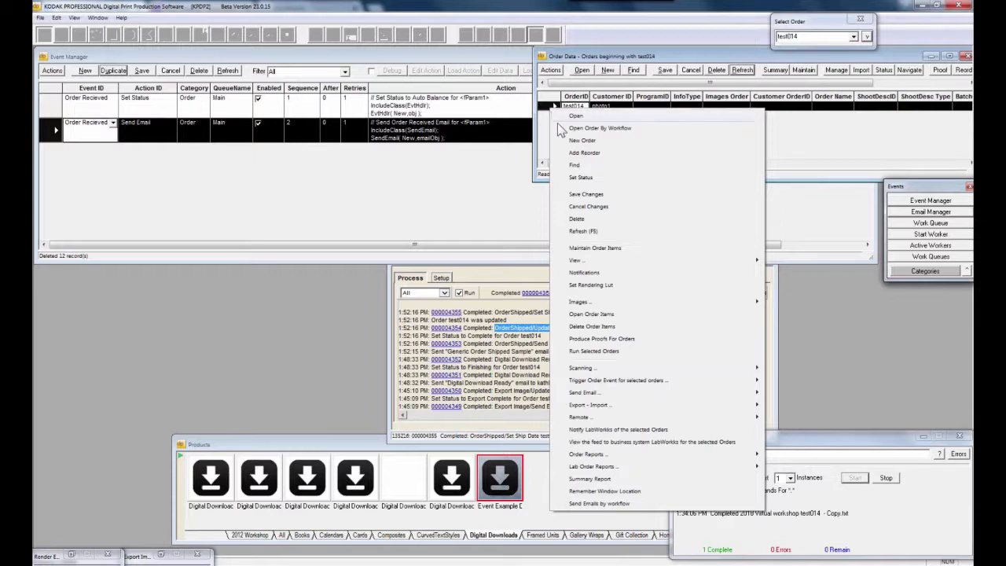
mouse_move(605, 383)
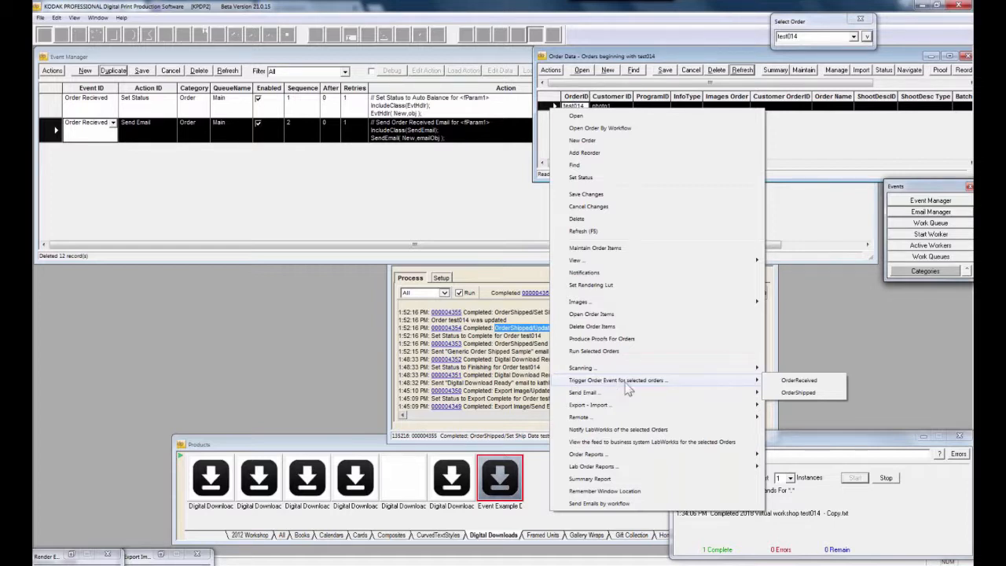
left_click(801, 381)
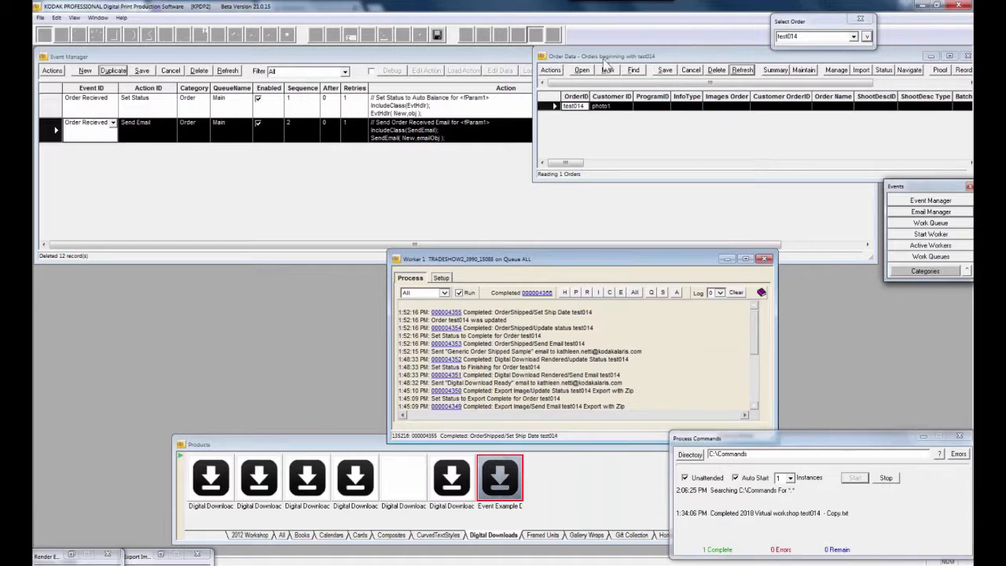
left_click(742, 70)
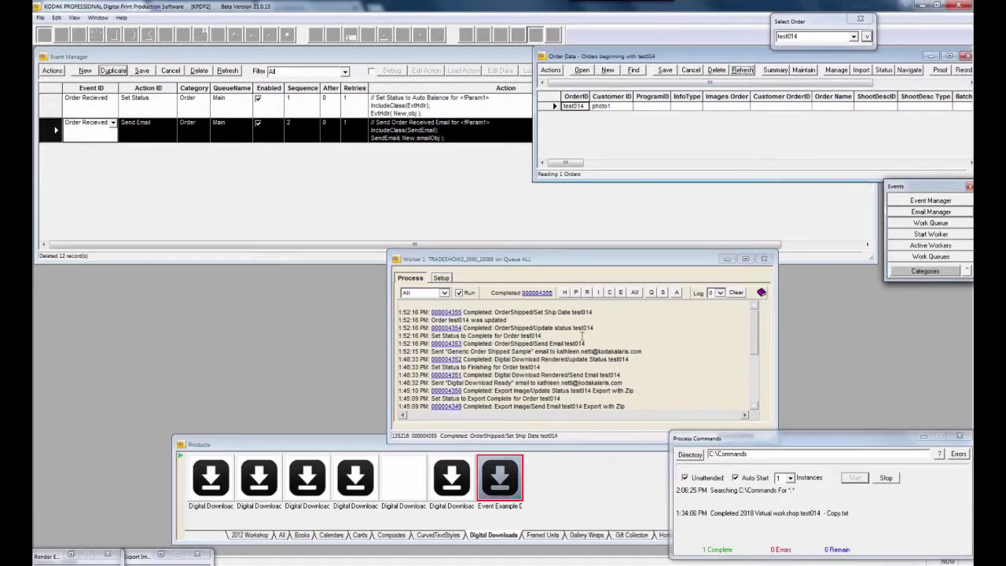
Reselect the test014 row, then dismiss its actions menu and return to the Event Manager
left_click(582, 336)
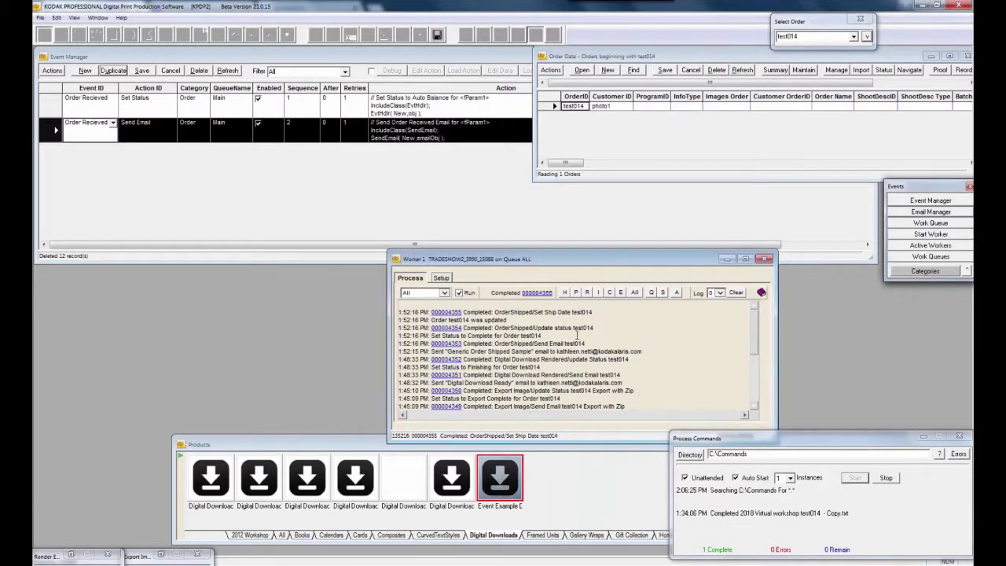
left_click(552, 107)
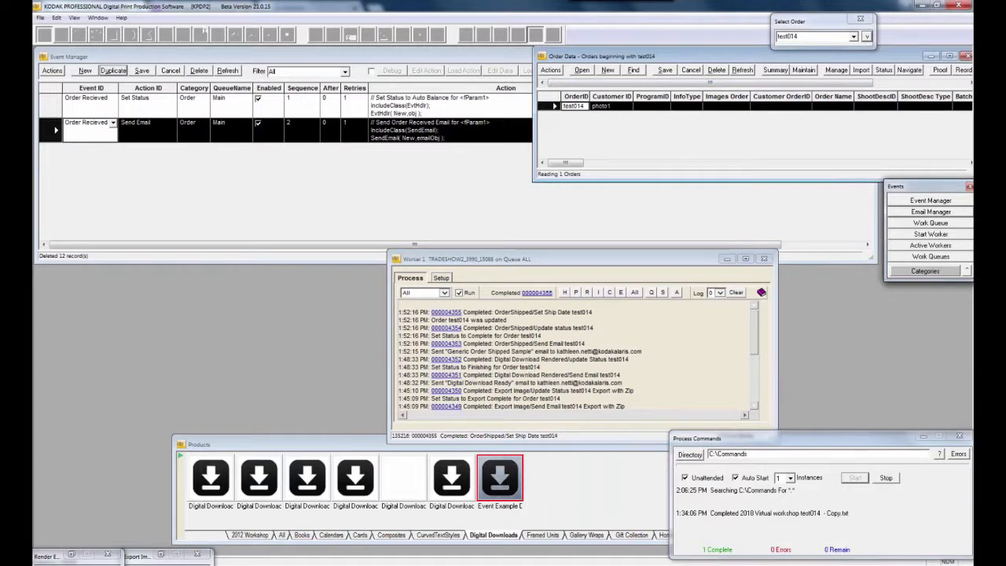
right_click(549, 111)
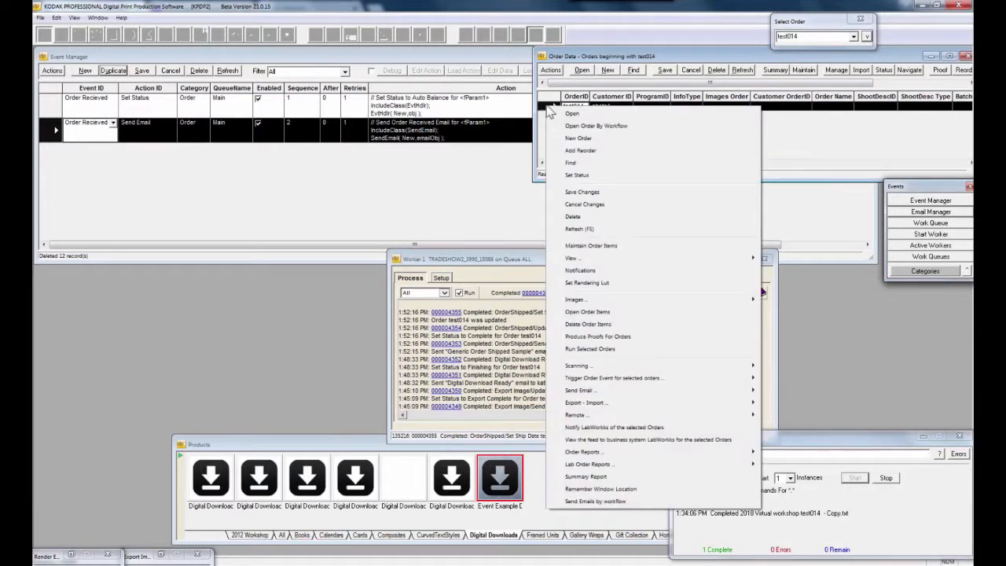
left_click(92, 113)
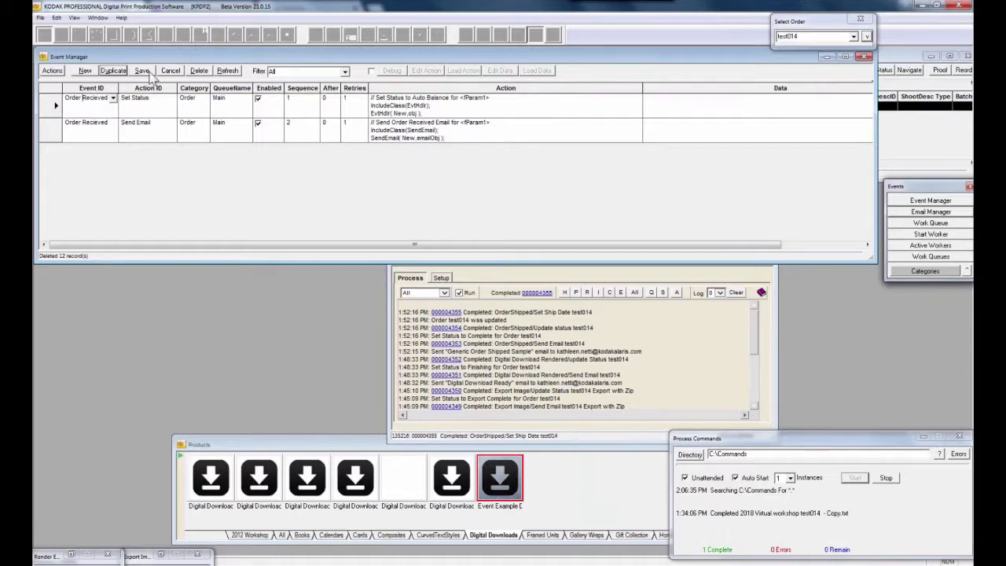
Reload the Event Manager's actions and show the Order Data for test014
left_click(223, 72)
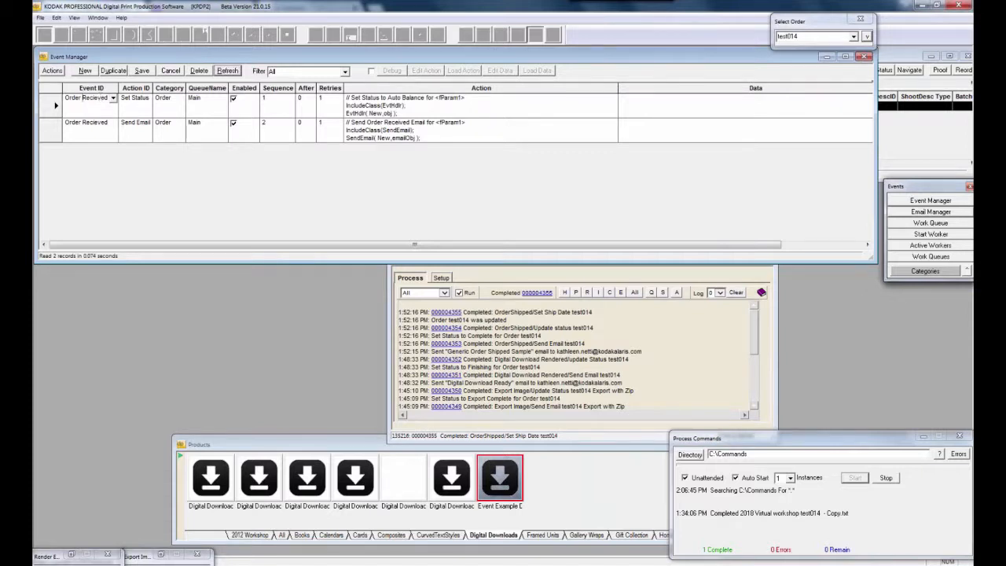
left_click(866, 36)
left_click(848, 65)
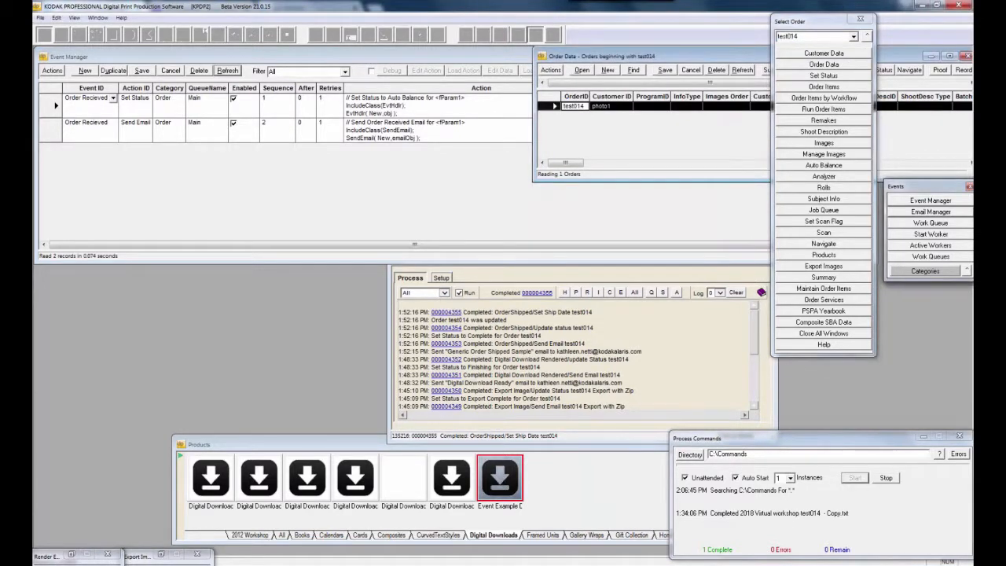
Dismiss test014's actions menu without triggering anything, then close and reopen the Order Data window
right_click(568, 106)
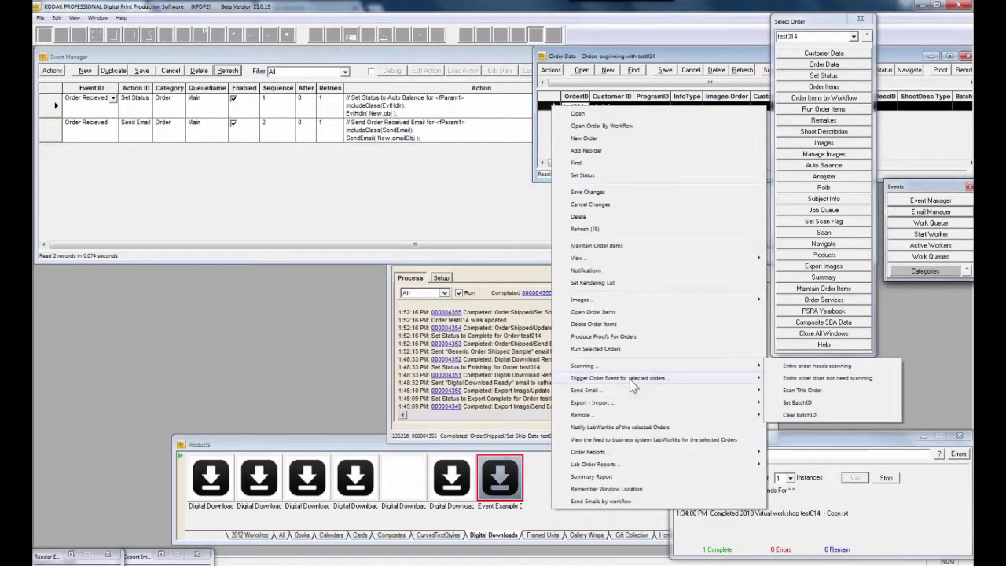
mouse_move(630, 379)
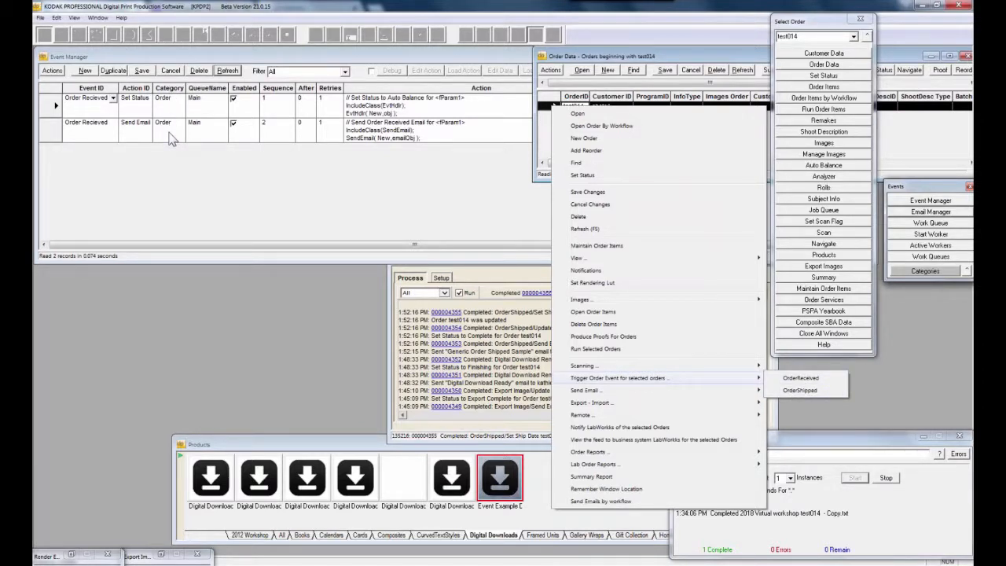
left_click(545, 62)
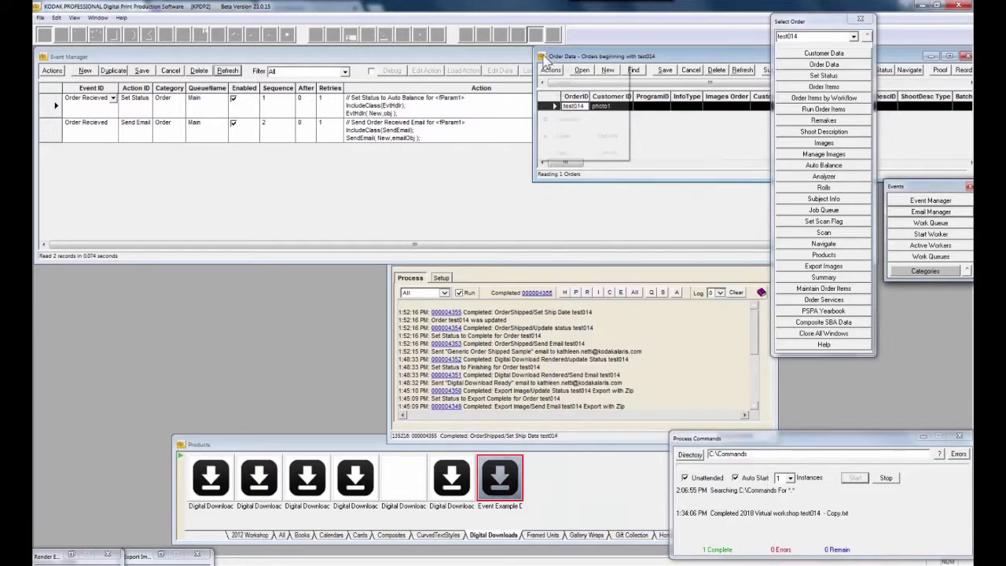
double_click(543, 57)
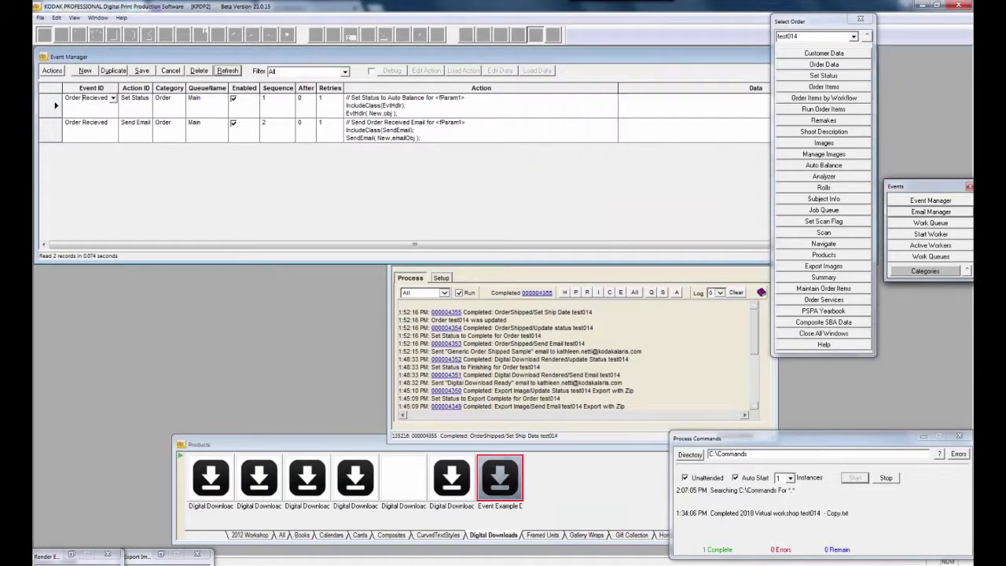
left_click(836, 66)
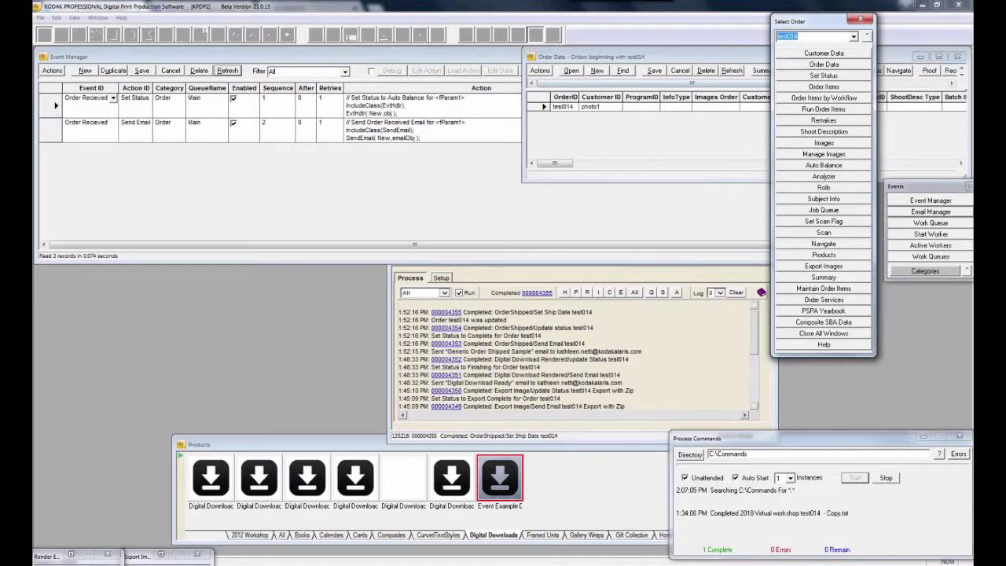
Fire Order Recieved for test014 via Trigger Order Event for selected orders
right_click(546, 107)
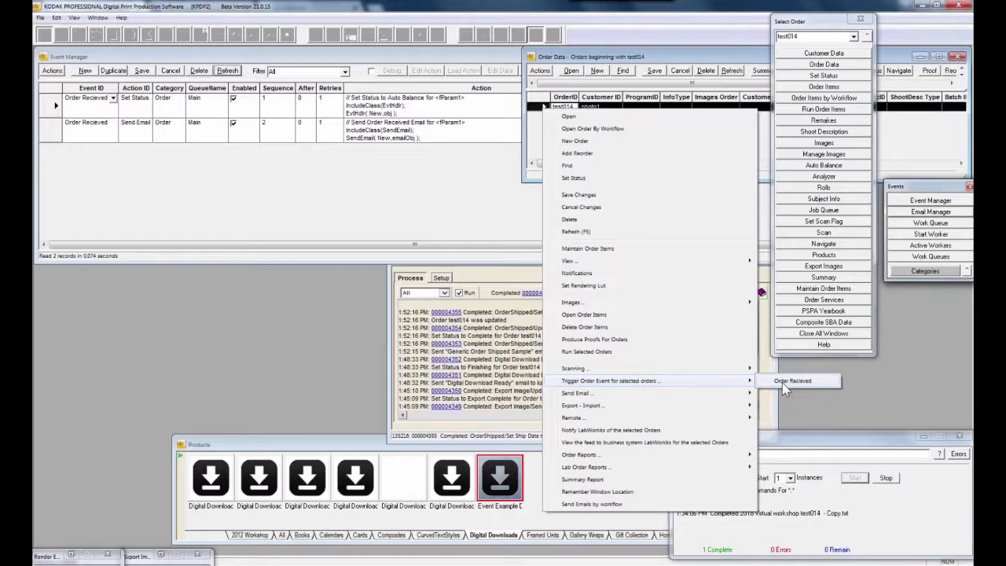
left_click(781, 382)
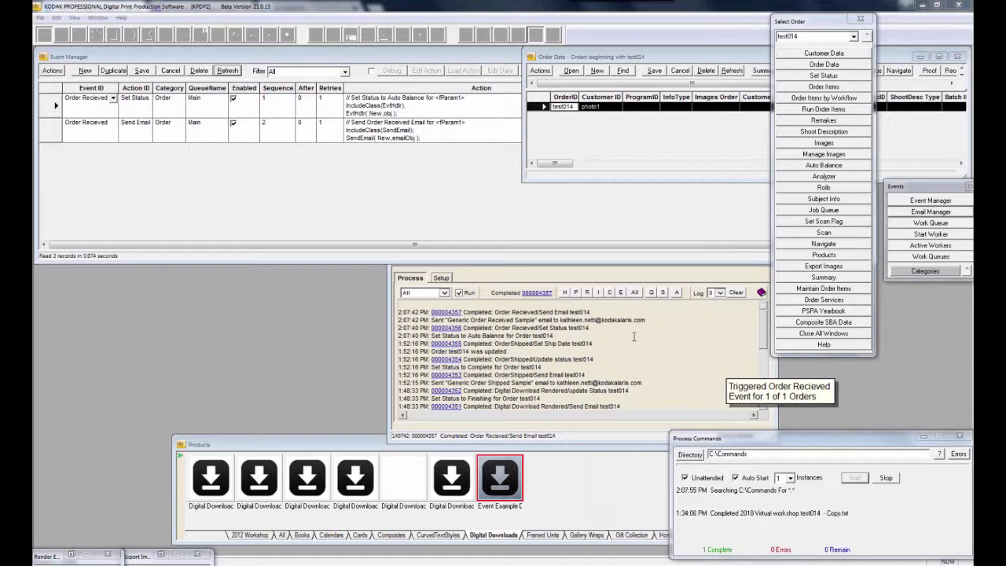
Refresh Order Data, shift it left, and confirm test014's Status reads Auto Balance
left_click(732, 71)
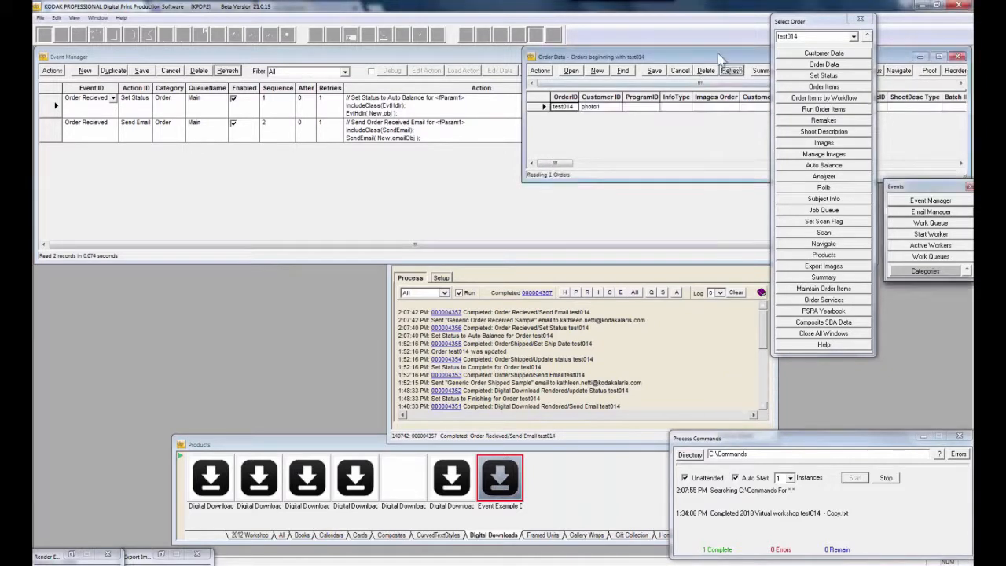
left_click_drag(718, 53, 524, 56)
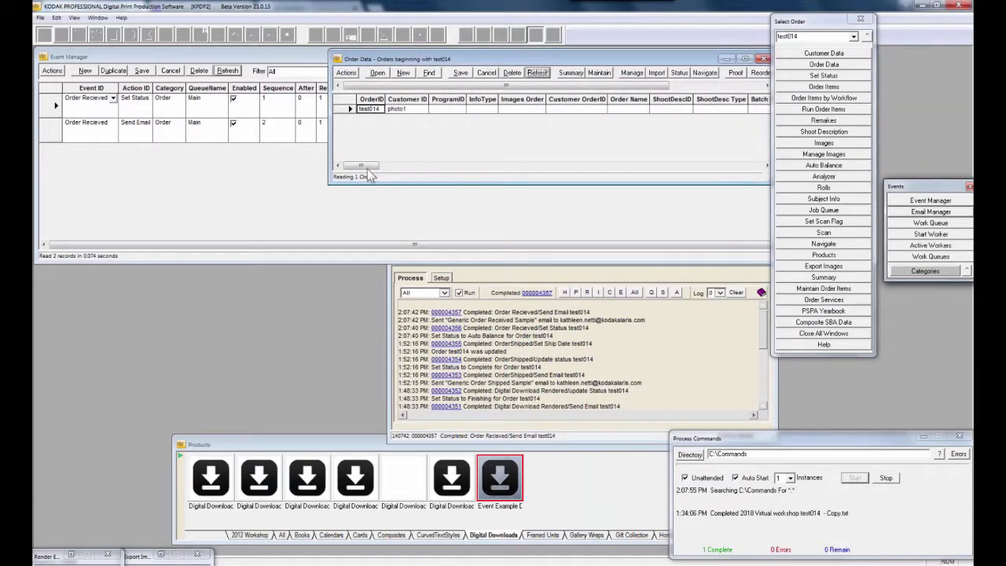
left_click_drag(366, 166, 422, 166)
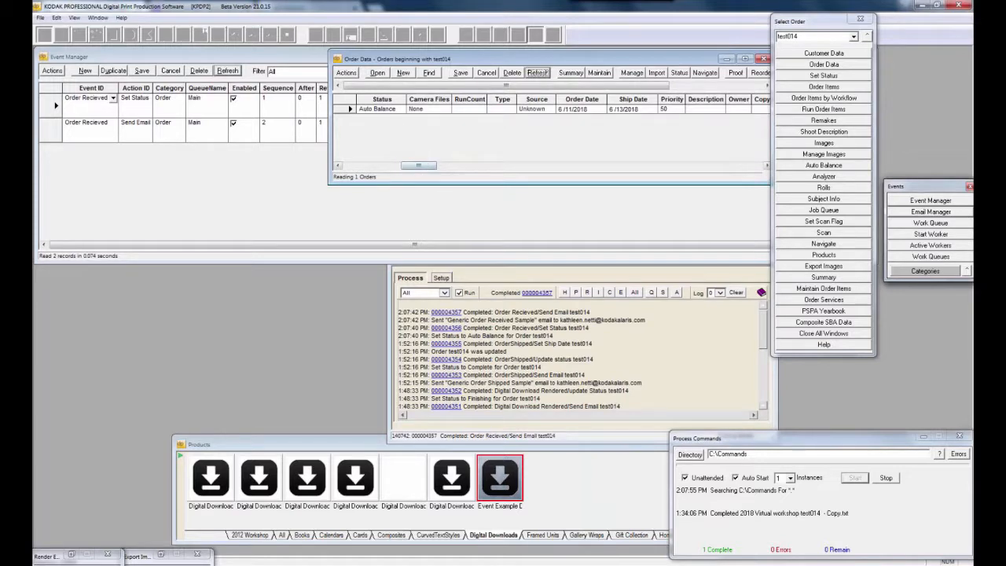
left_click(381, 109)
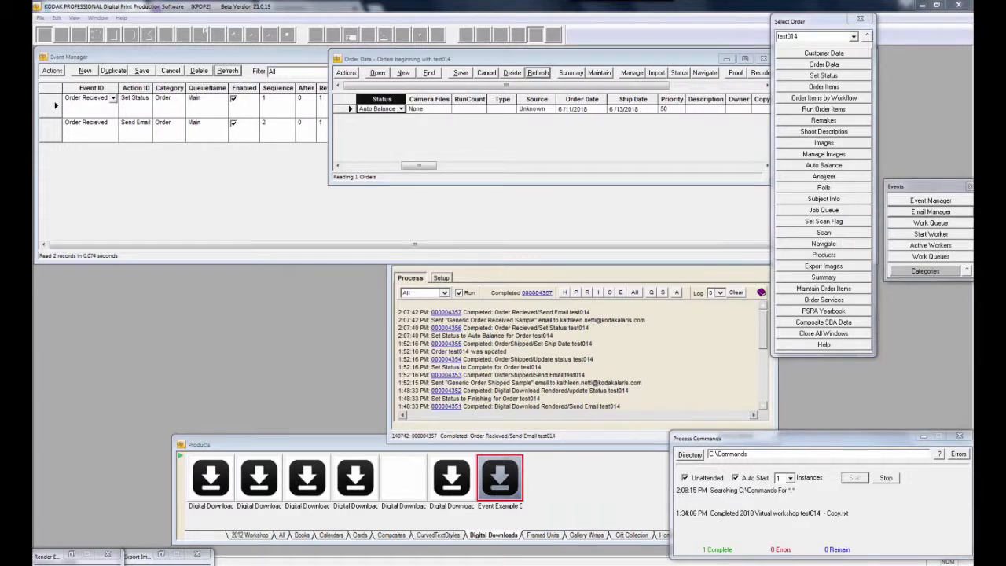
right_click(340, 110)
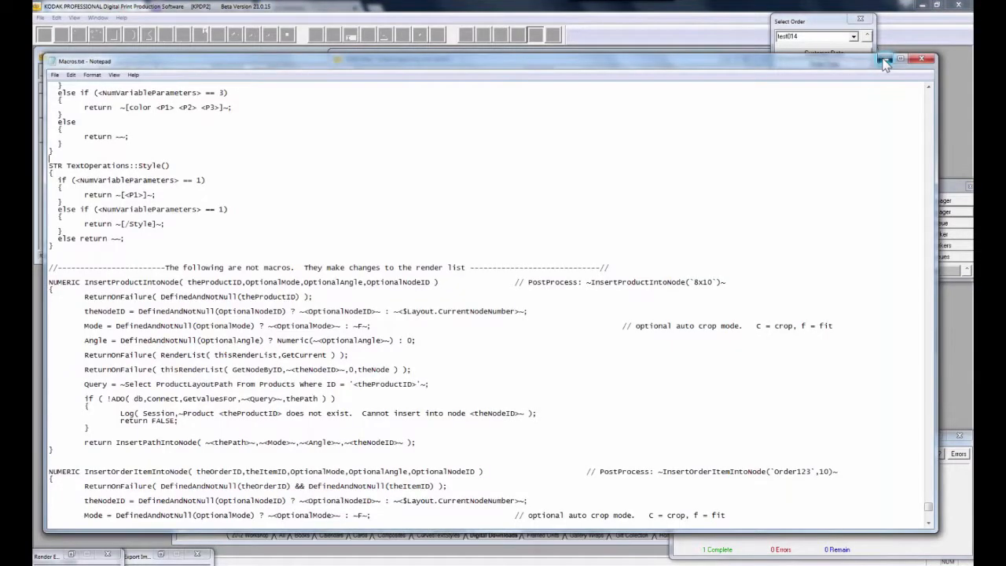
Minimize the Macros.txt Notepad window and preview the open Explorer folder windows
left_click(883, 60)
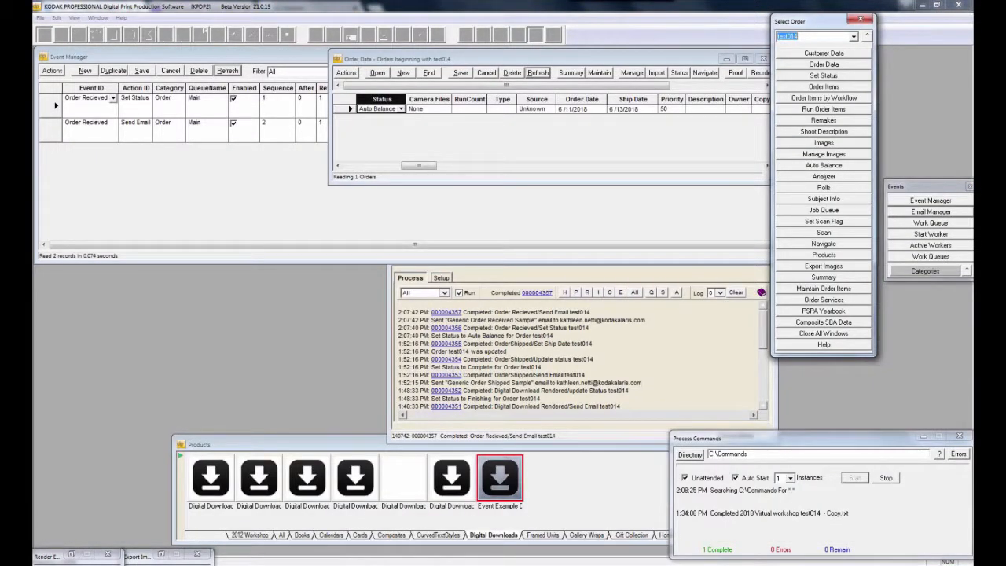
mouse_move(291, 565)
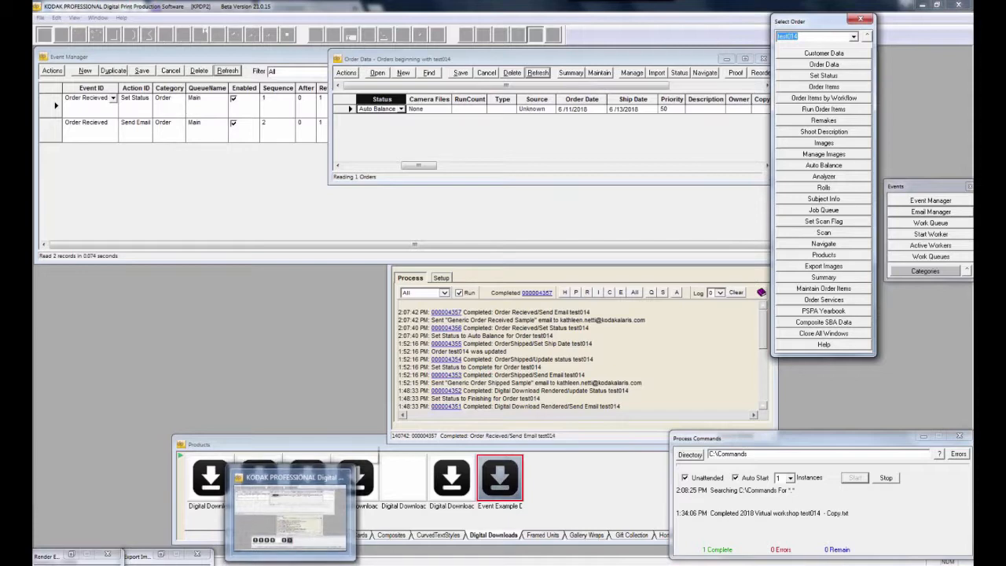
left_click(204, 565)
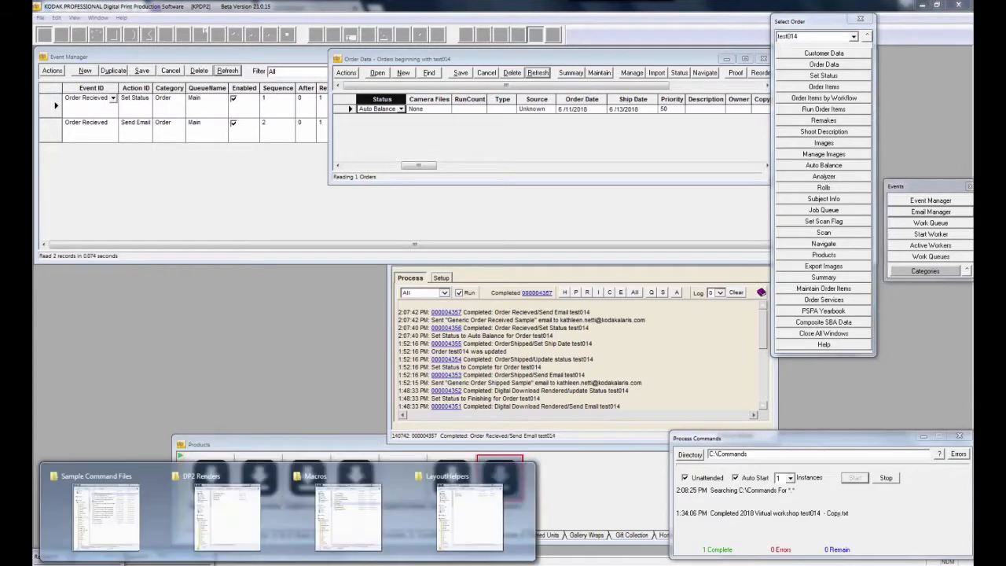
Open '2018 Virtual workshop test014 - Copy.txt' and select OrderReceived in its TriggerOrderReceivedEvent line
left_click(126, 535)
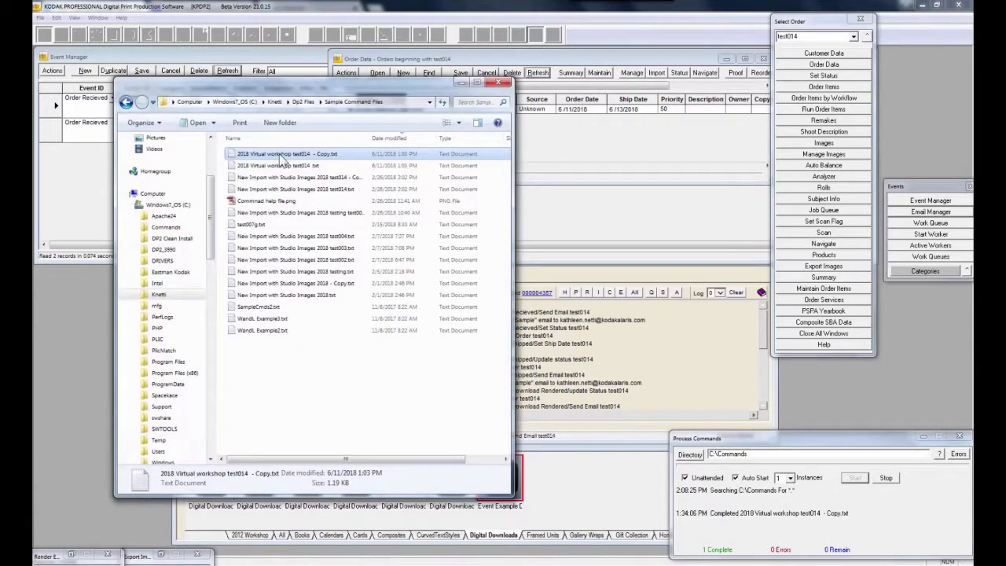
double_click(280, 157)
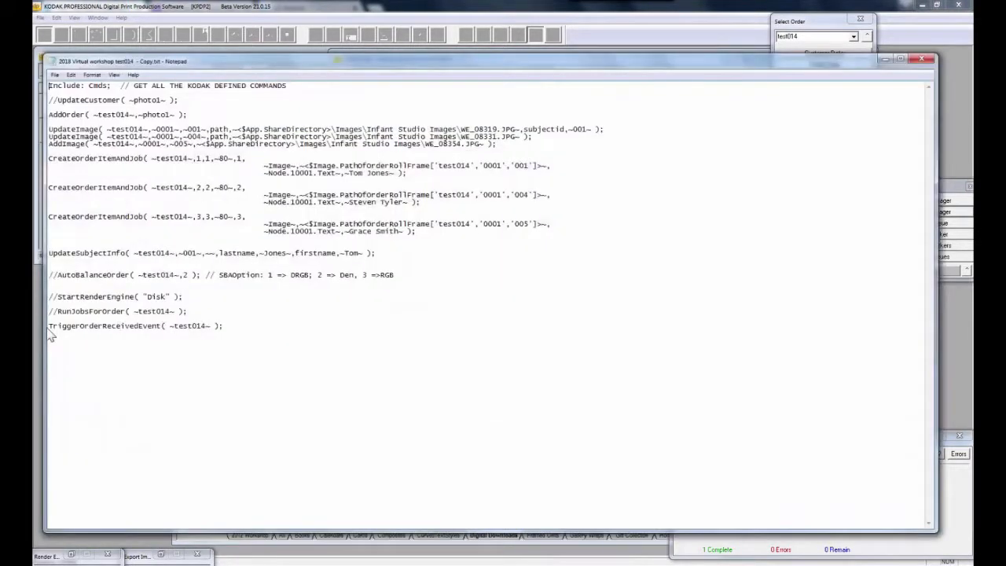
left_click_drag(49, 326, 234, 325)
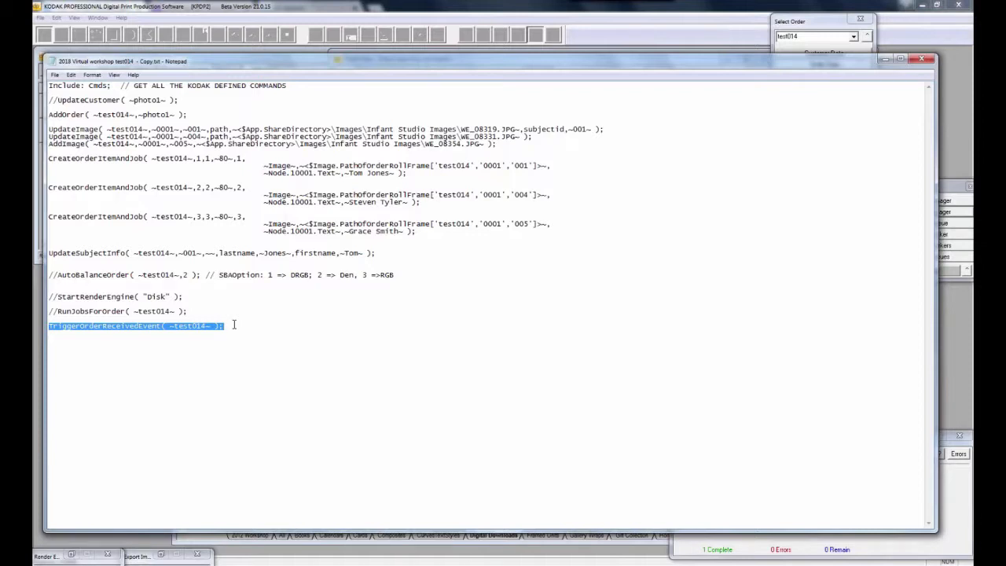
left_click(82, 325)
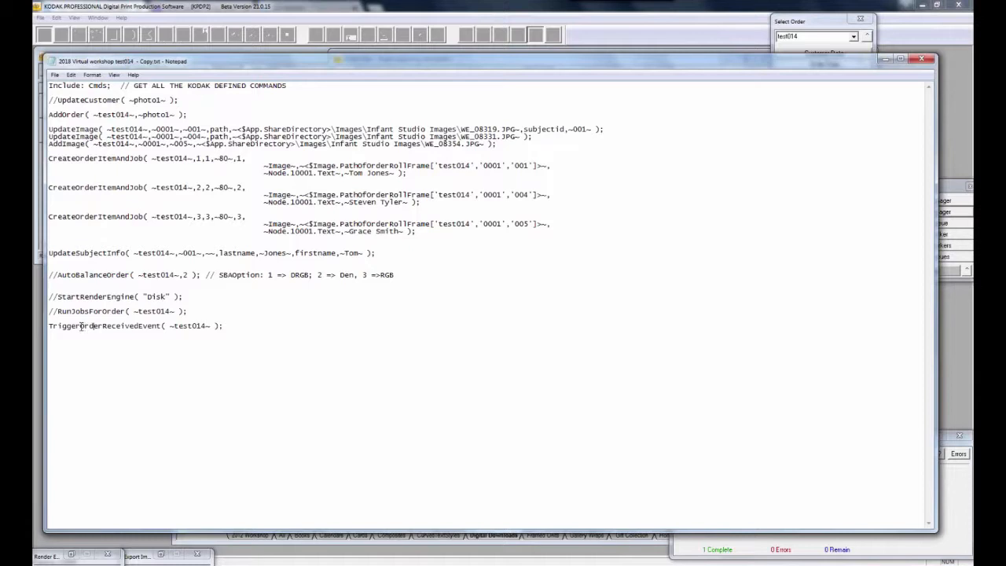
left_click_drag(81, 326, 140, 326)
Move the Notepad command file window aside and shrink it from the top edge
left_click_drag(77, 60, 104, 136)
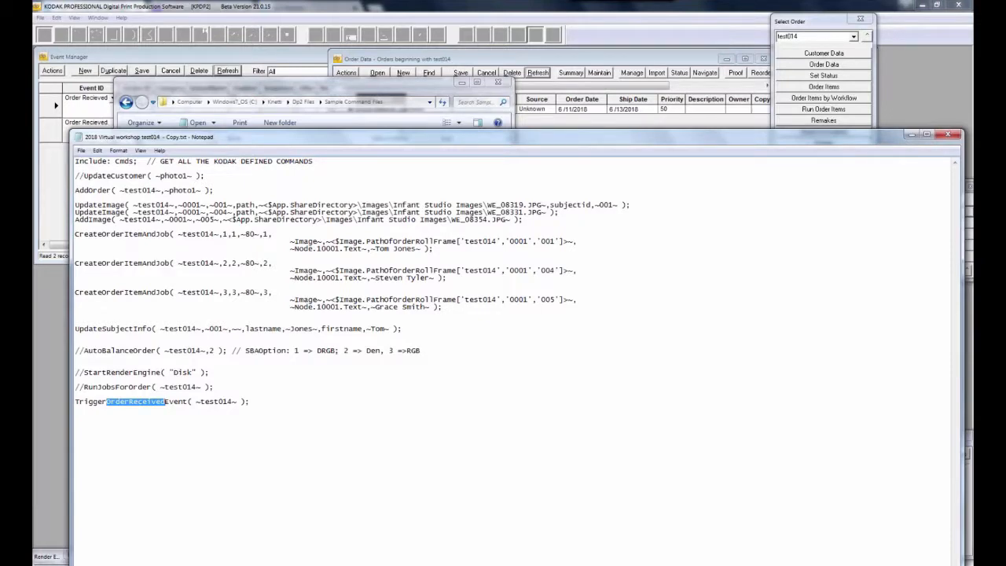
left_click_drag(106, 130, 107, 144)
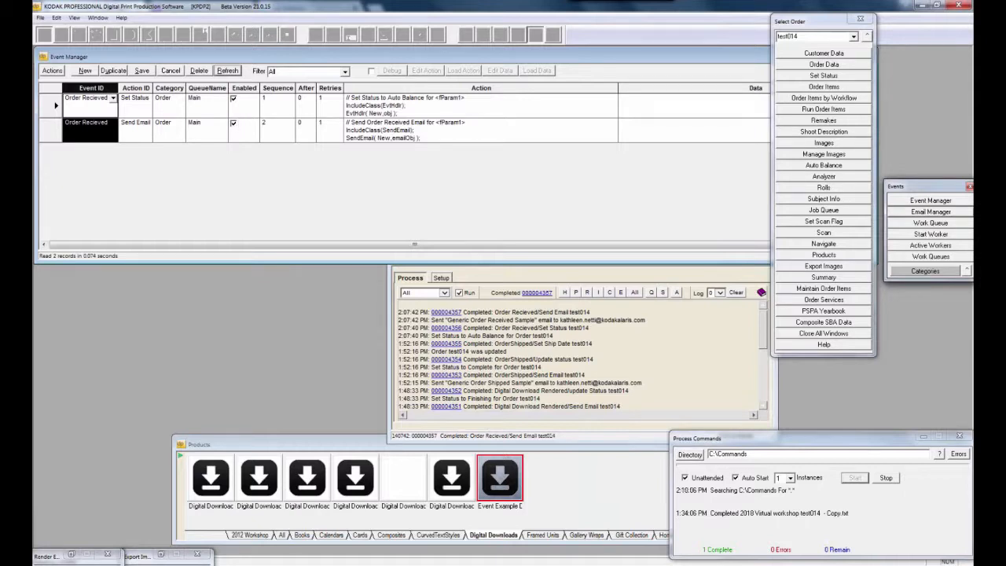
Add a new event row with Event ID ExportImages and Action ID 'Exports and zips'
left_click(85, 70)
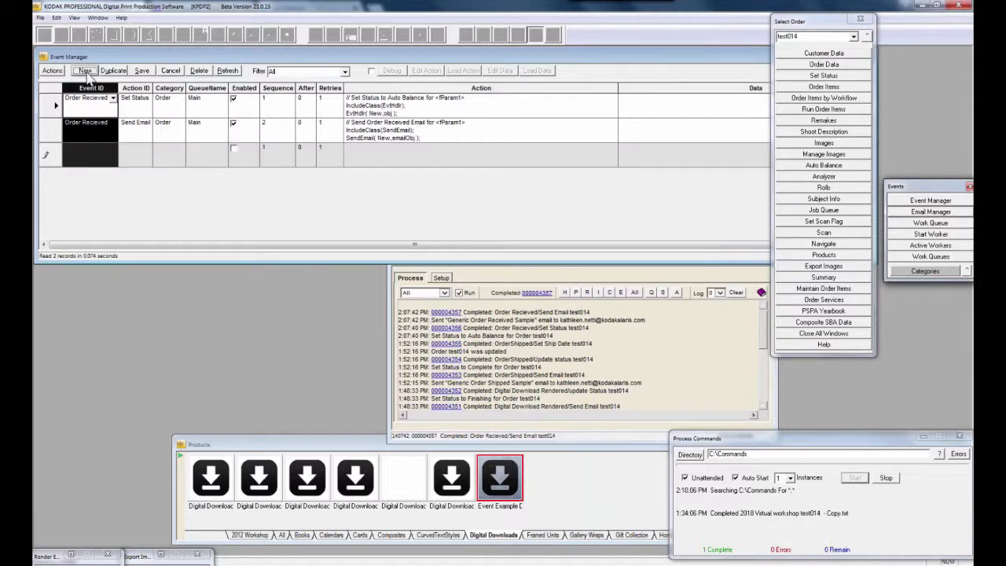
left_click(87, 158)
type("Ex")
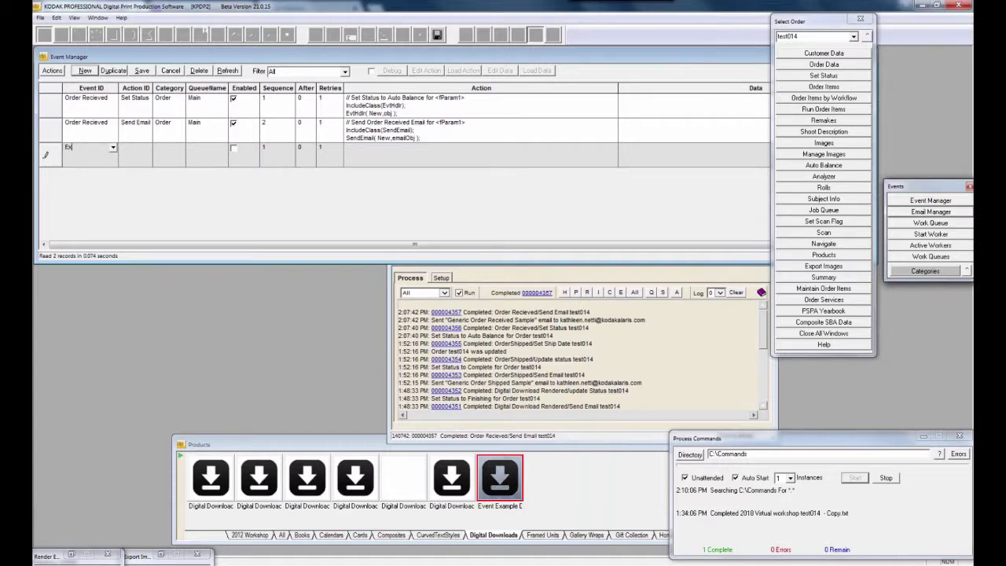
type("portImages")
left_click(140, 160)
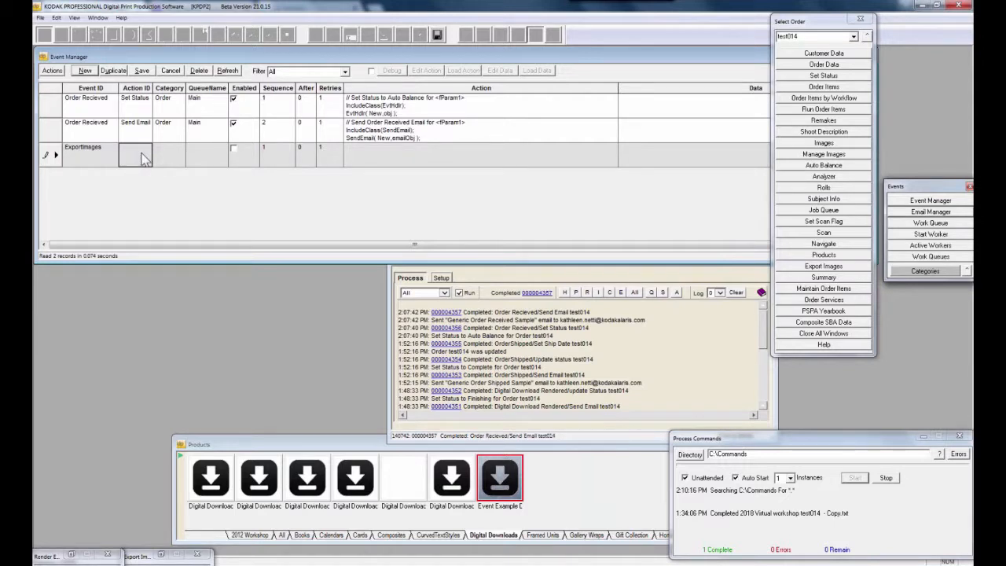
type("Exports and ")
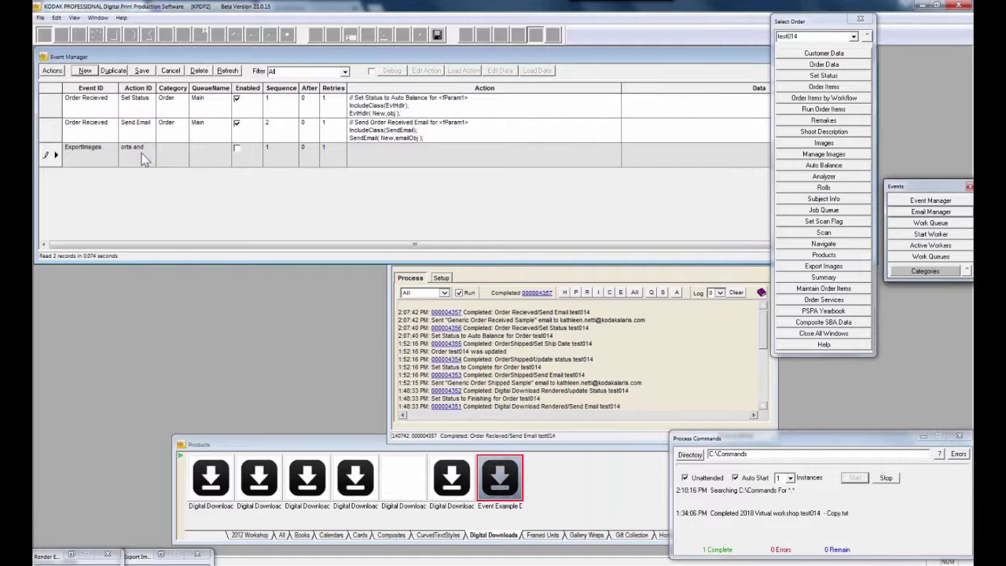
type("zips")
Set the new row's category to Order on the Main queue, enable it, and bring up its ready-made actions
left_click(196, 151)
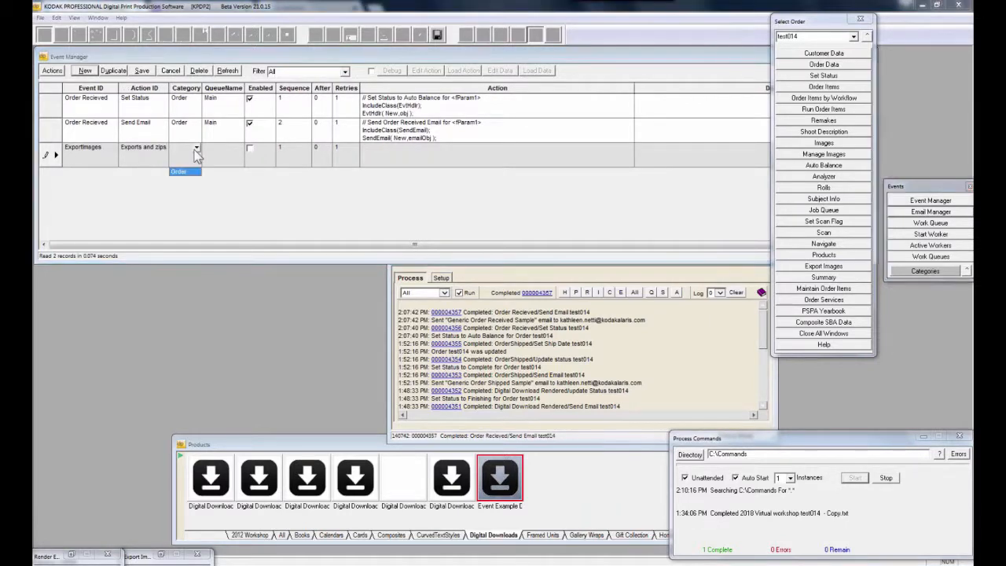
left_click(181, 172)
left_click(216, 155)
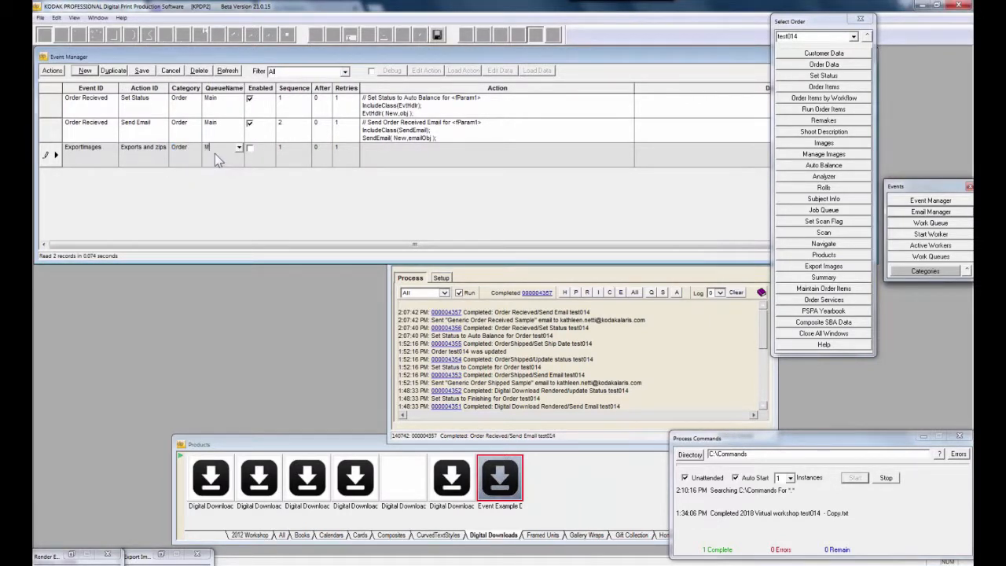
left_click(249, 148)
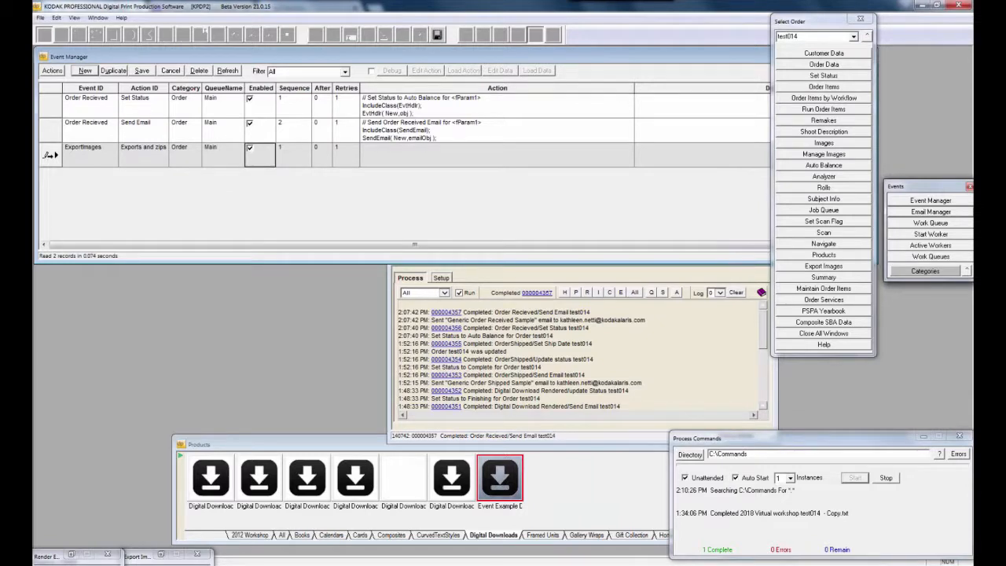
right_click(49, 156)
mouse_move(118, 287)
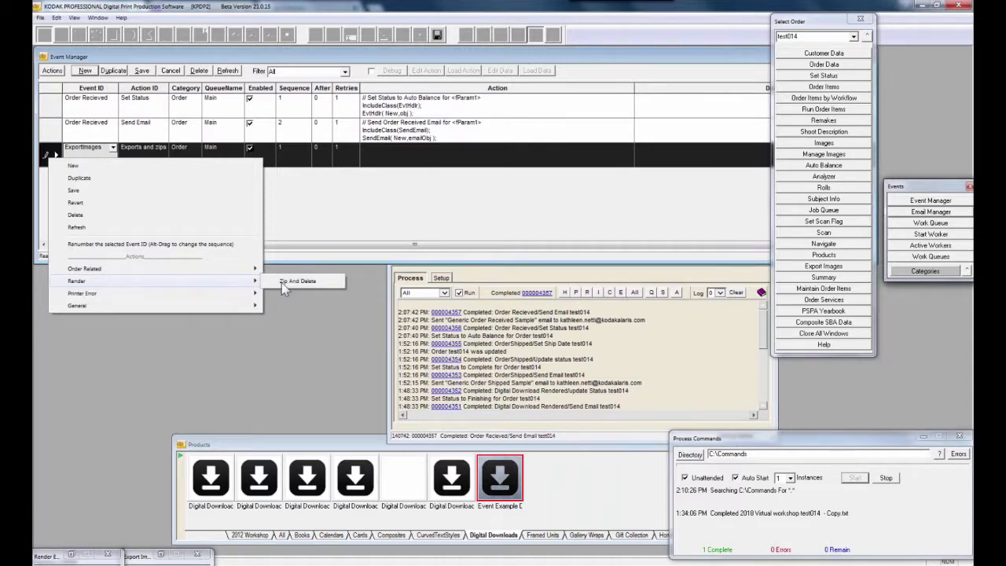
Apply the Zip And Delete script to ExportImages, confirm the replacement, save, and heighten the rows
left_click(306, 289)
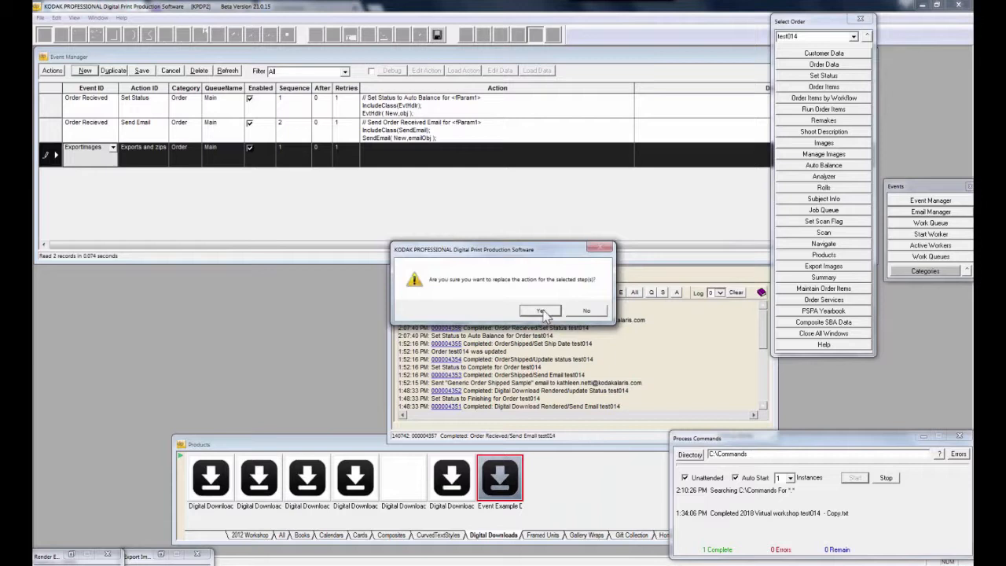
left_click(586, 311)
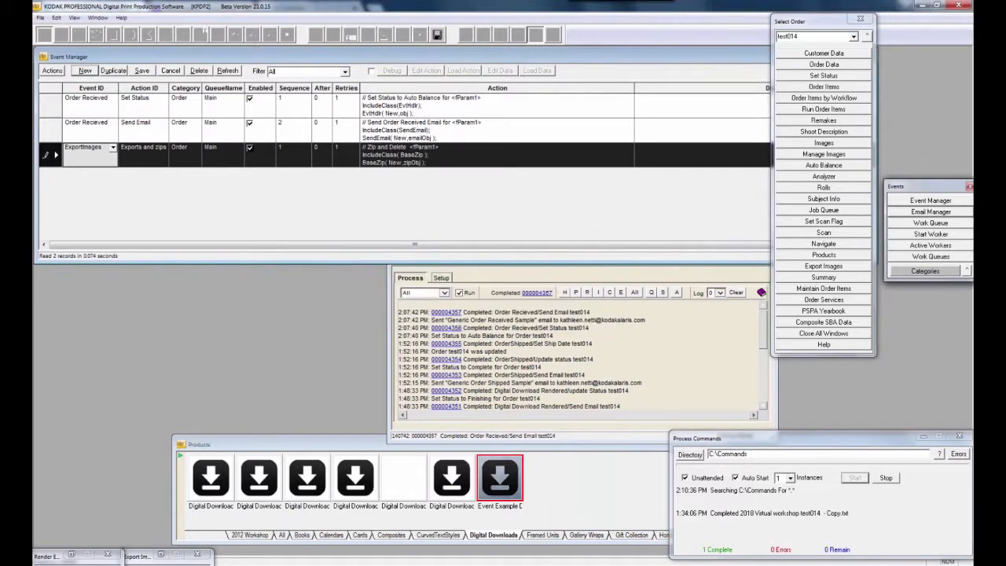
left_click(59, 167)
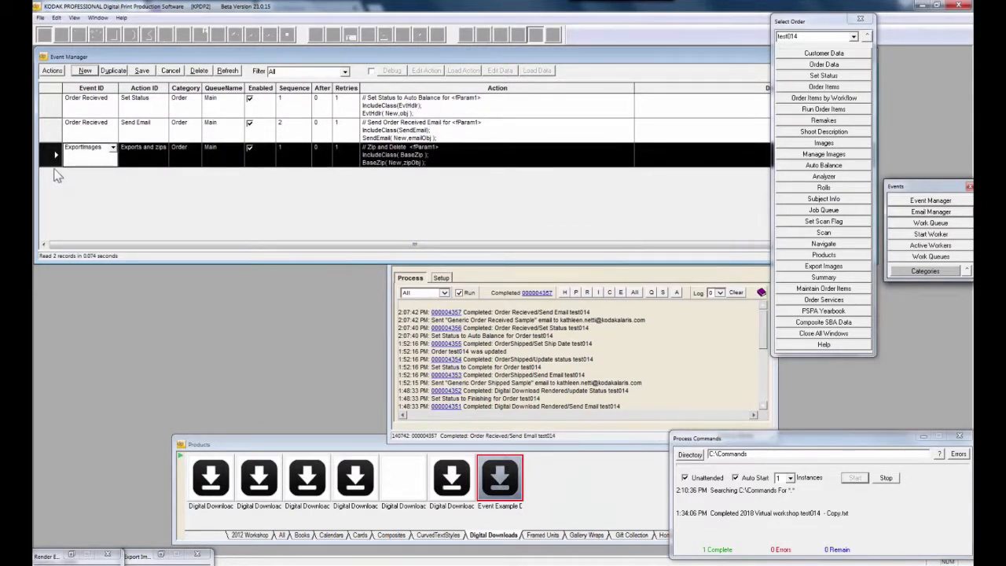
left_click_drag(56, 168, 57, 204)
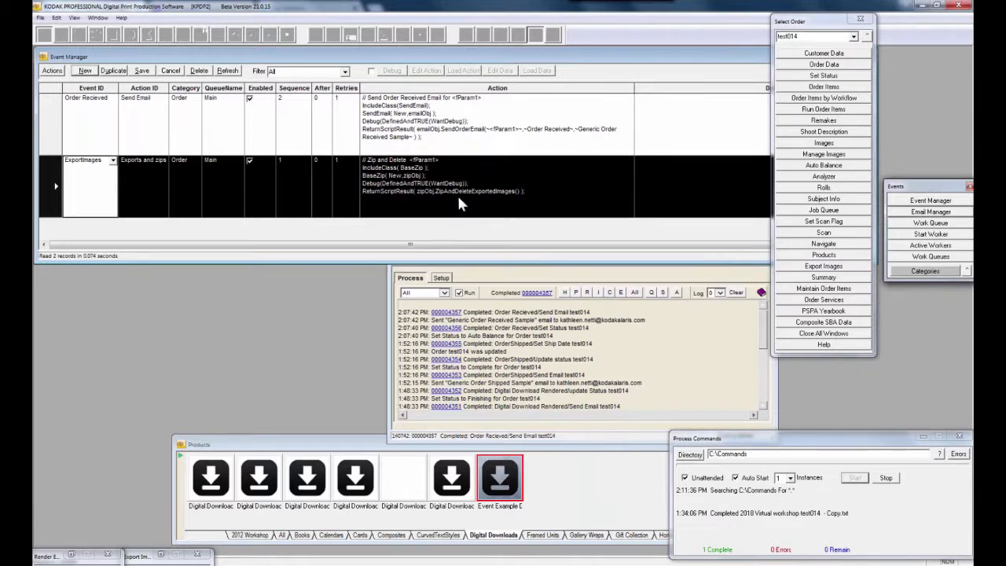
Enable Debug and edit ExportImages_Exports and zips_Code.txt in Notepad++, caret at line 5's end
left_click(372, 71)
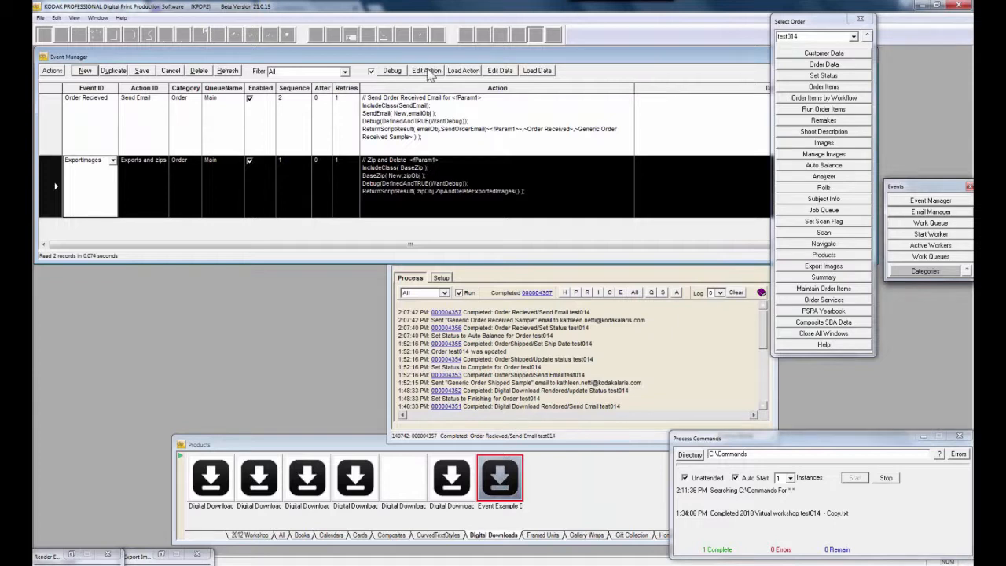
left_click(428, 70)
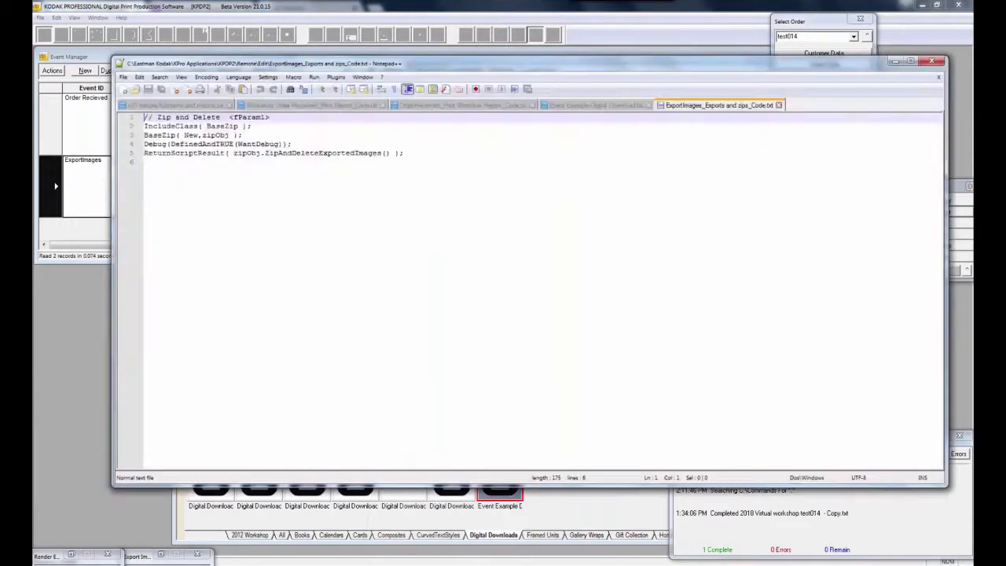
left_click(409, 153)
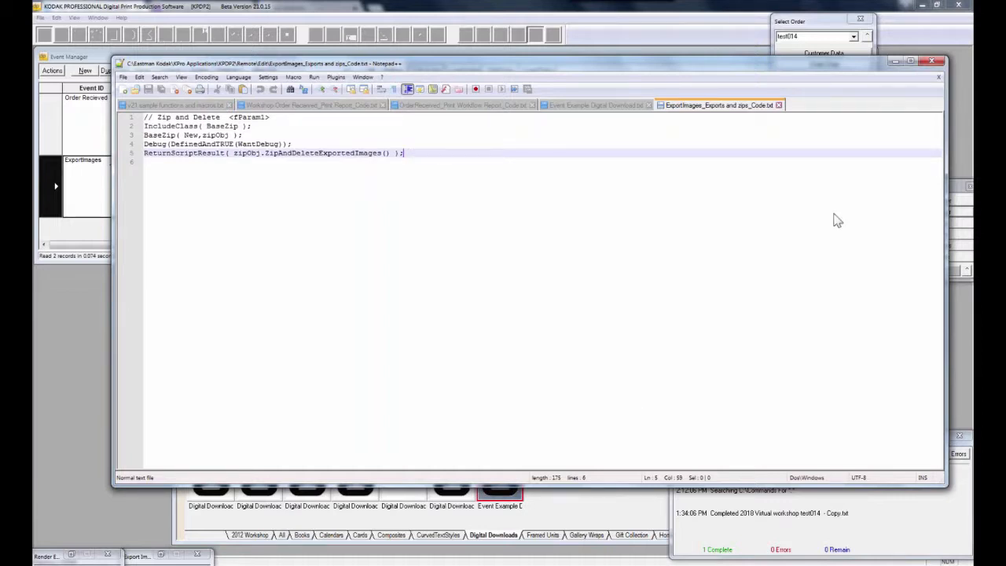
left_click(840, 53)
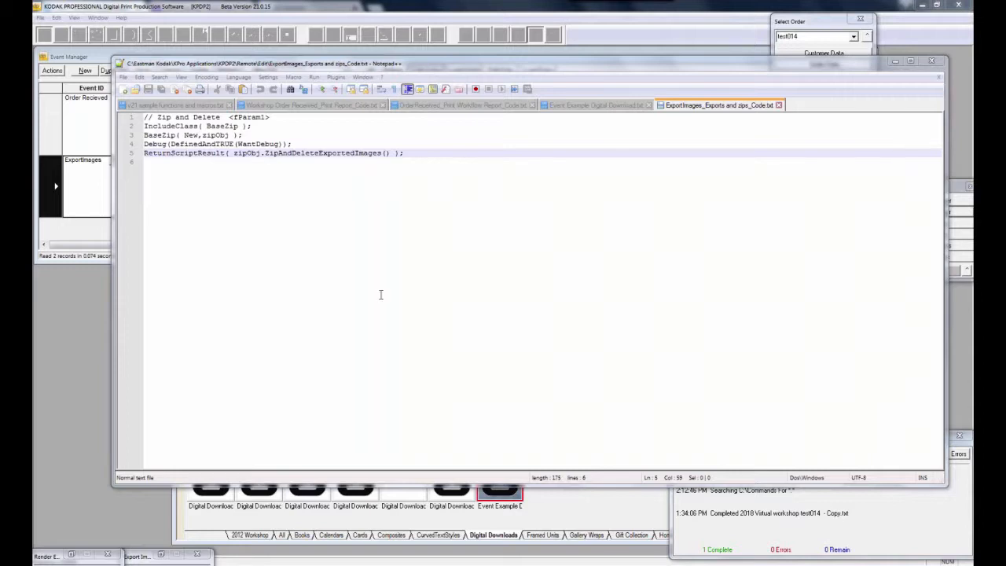
left_click(120, 64)
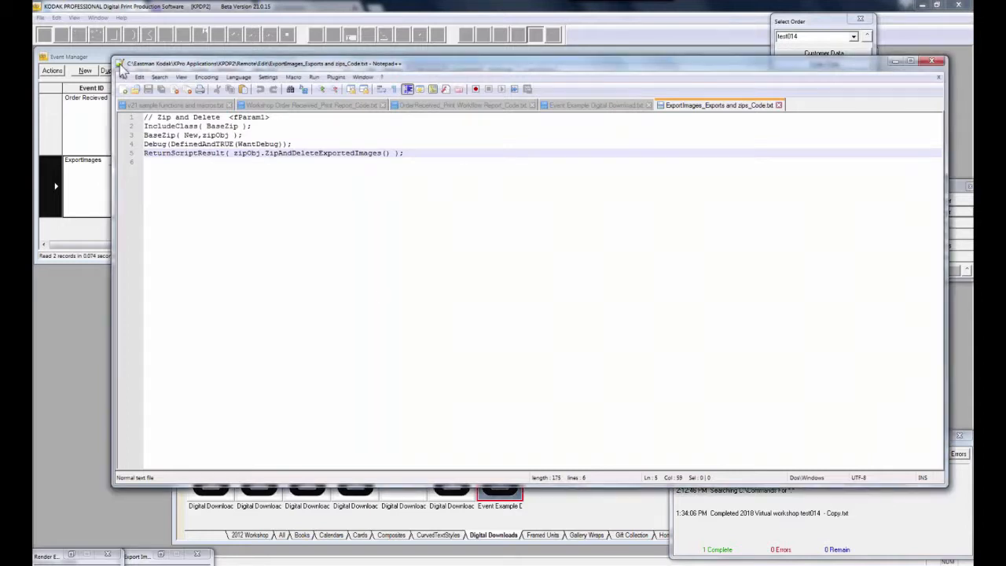
Close Notepad++, shrink the Event Manager rows to show all three actions, and select Send Email
double_click(121, 66)
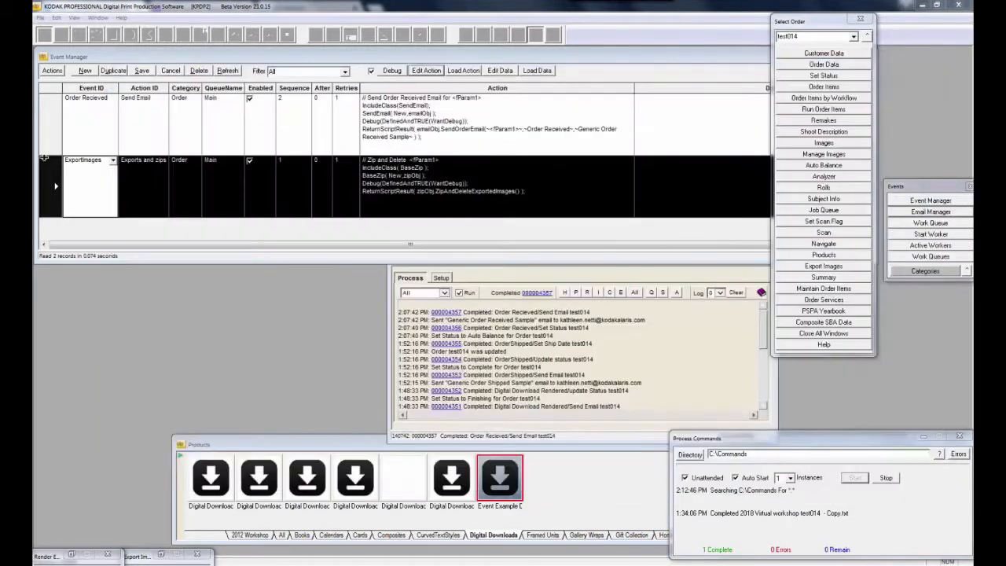
left_click_drag(47, 156, 50, 114)
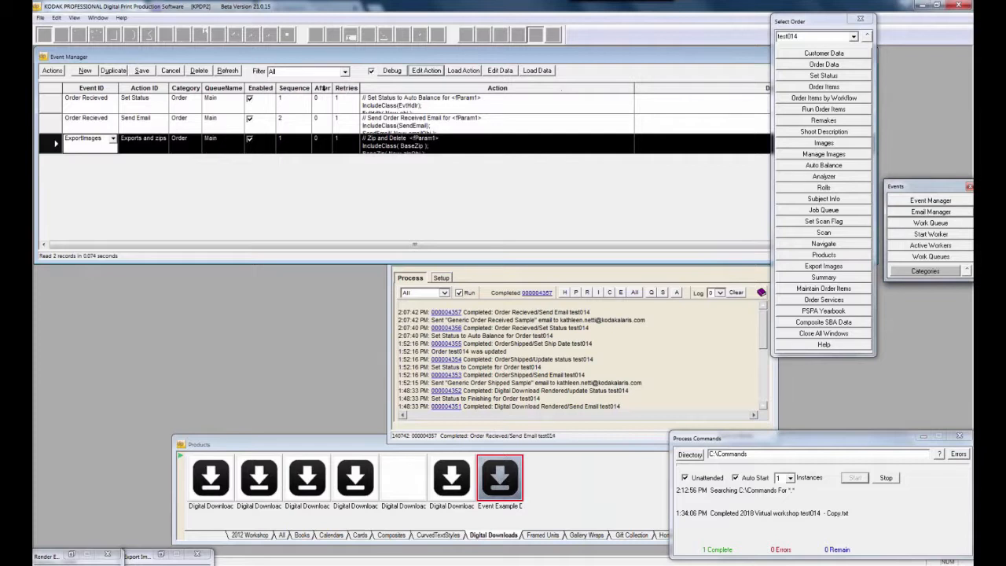
mouse_move(324, 89)
left_click(324, 119)
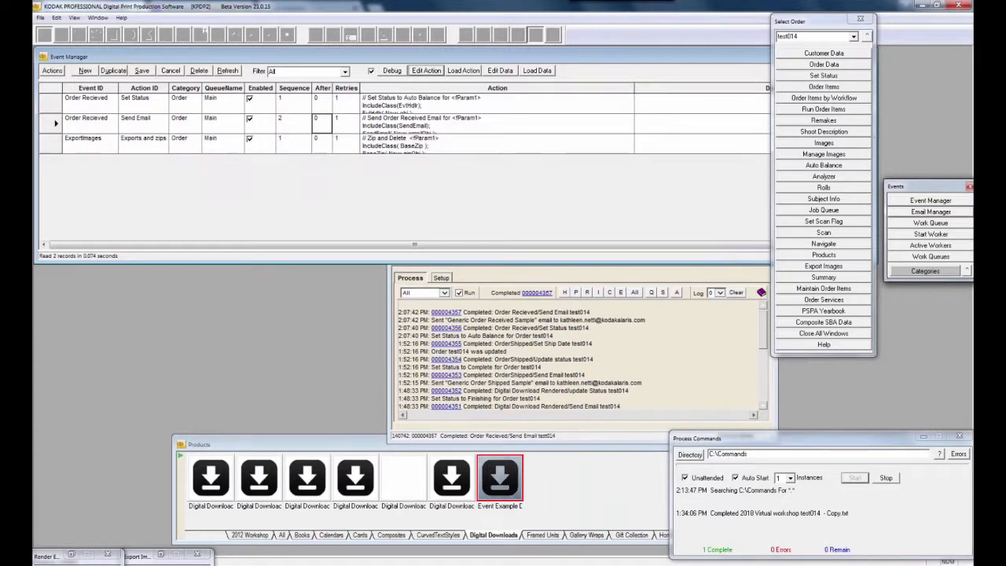
Change the Send Email action's After value from 0 to 2, then select the Sequence and After columns
left_click(323, 120)
type("2")
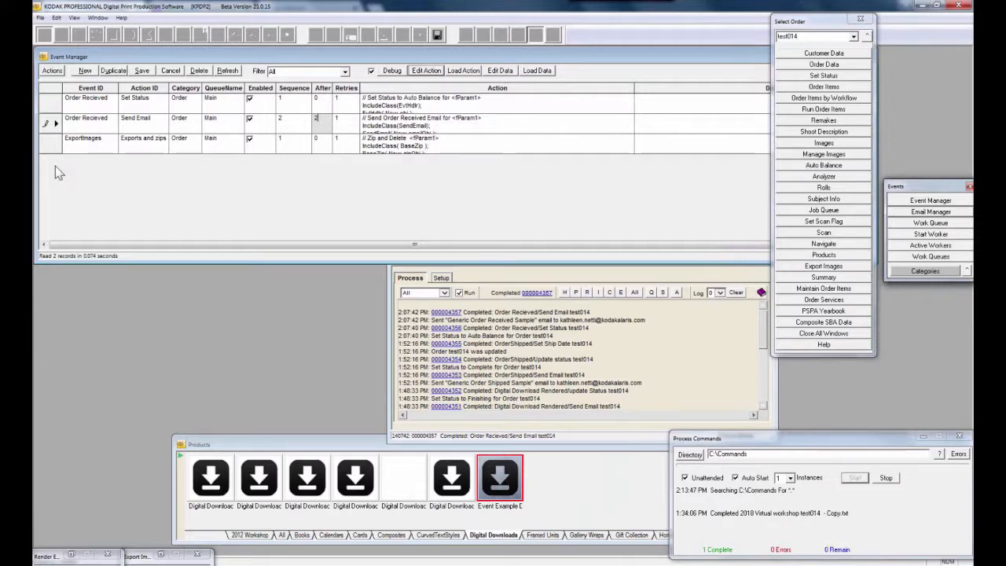
left_click(57, 119)
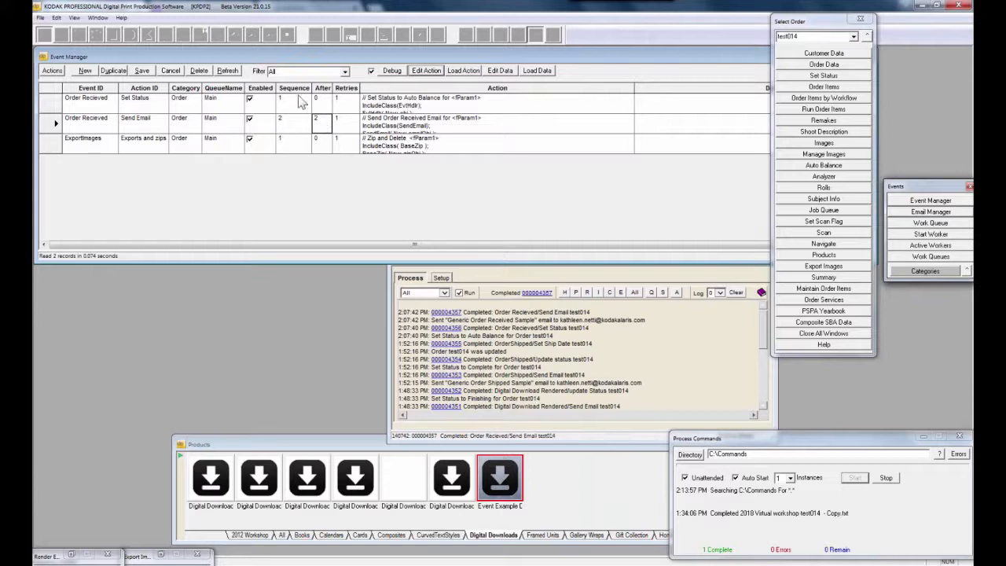
left_click_drag(294, 88, 320, 88)
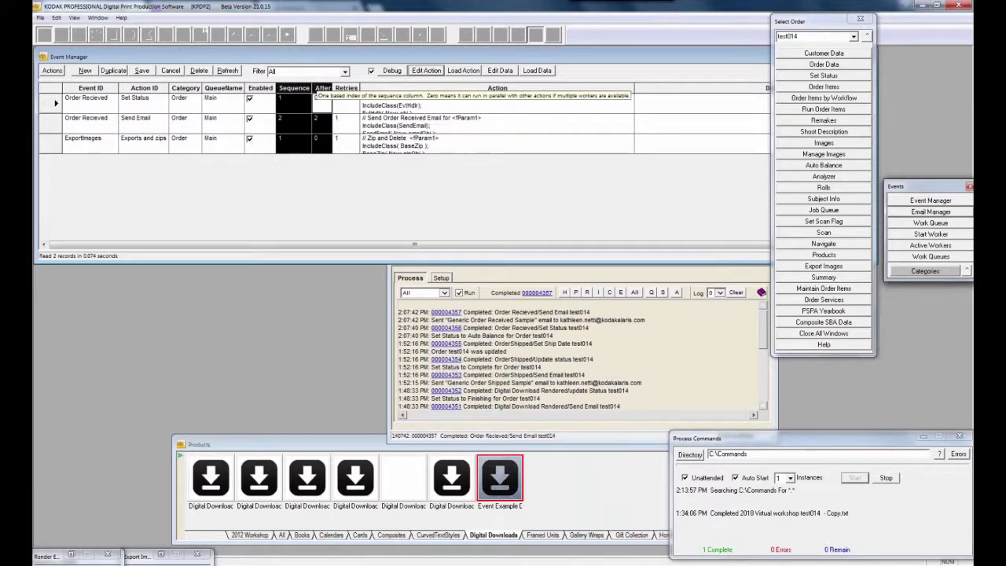